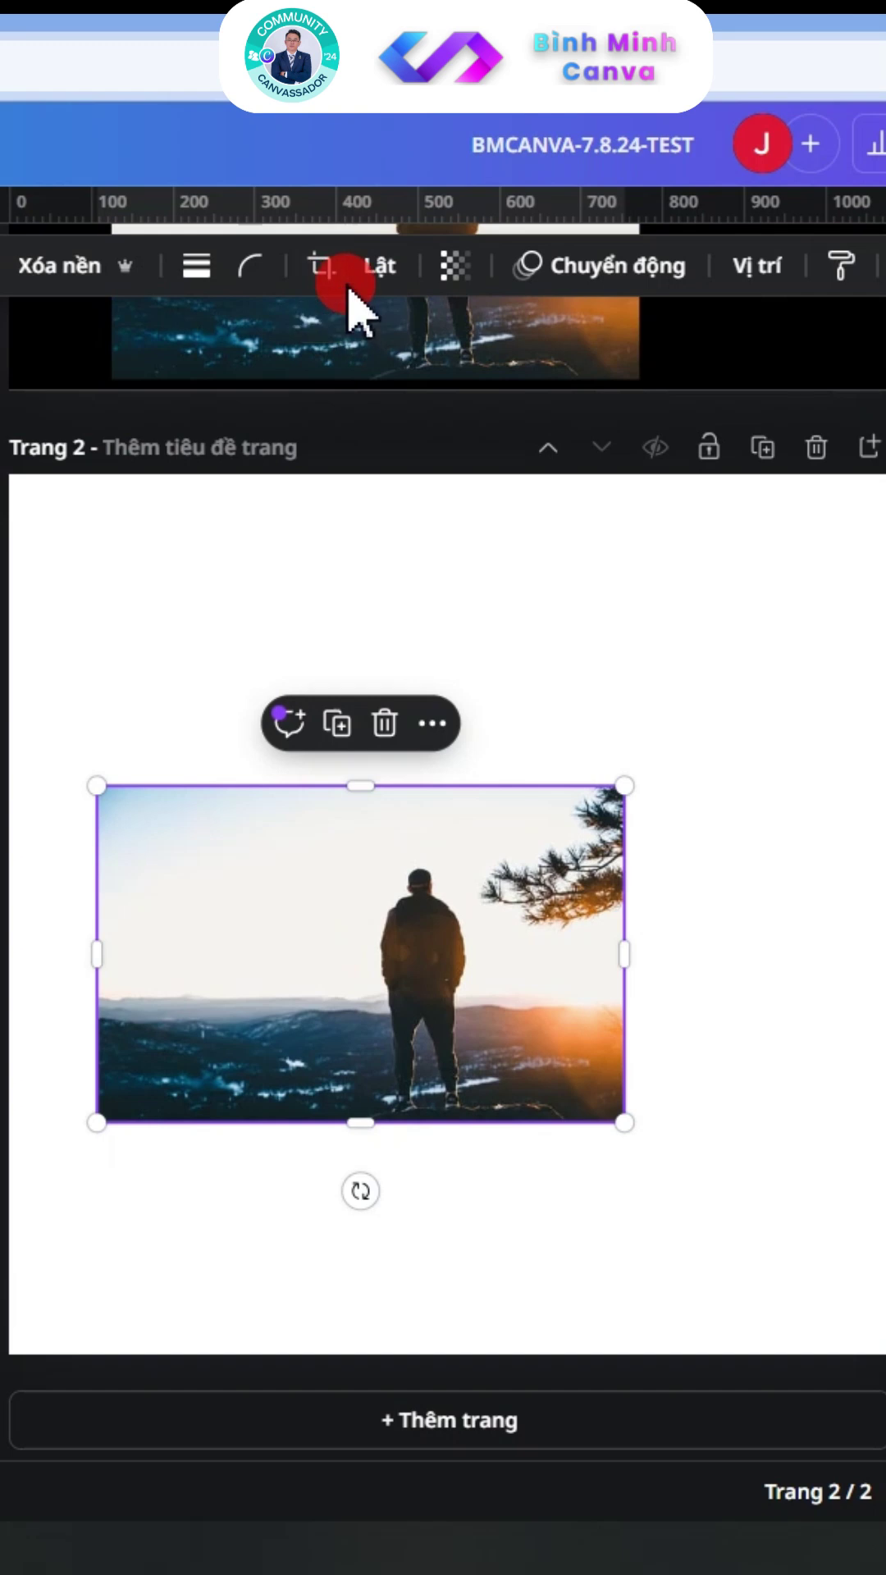
Remove the background of the man's photo on page 2 and crop both sides in towards the figure
{"action": "left_click", "coordinate": [57, 265]}
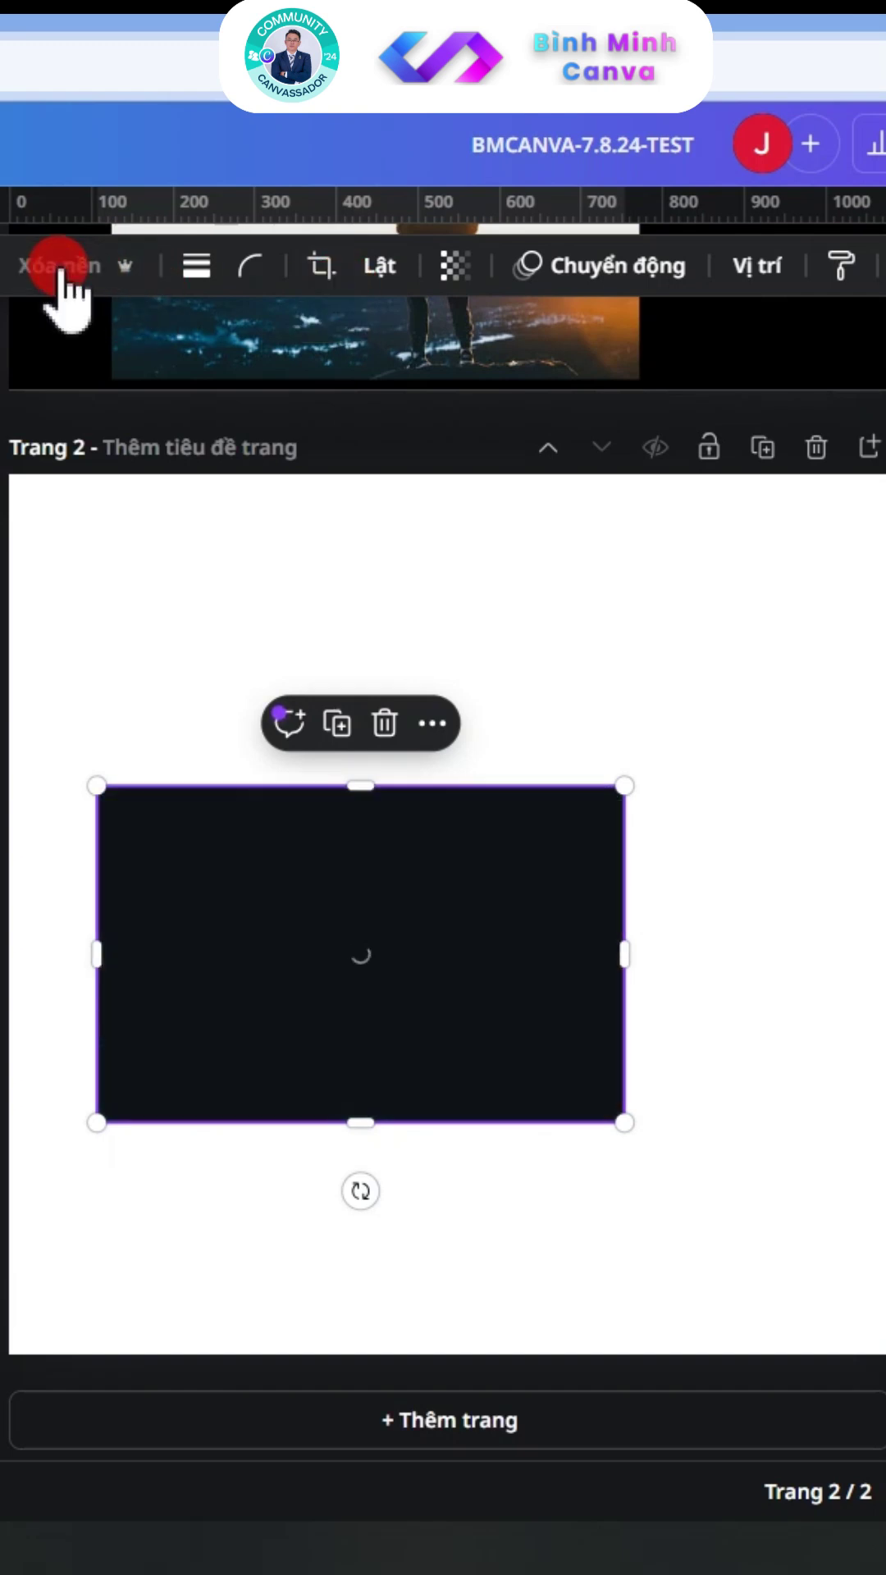
{"action": "left_click_drag", "start_coordinate": [104, 945], "coordinate": [338, 953]}
{"action": "left_click_drag", "start_coordinate": [625, 953], "coordinate": [499, 912]}
Enlarge the man's cut-out and position it low on page 2 so the legs run off the page's lower edge
{"action": "left_click_drag", "start_coordinate": [508, 786], "coordinate": [735, 668]}
{"action": "left_click", "coordinate": [795, 741]}
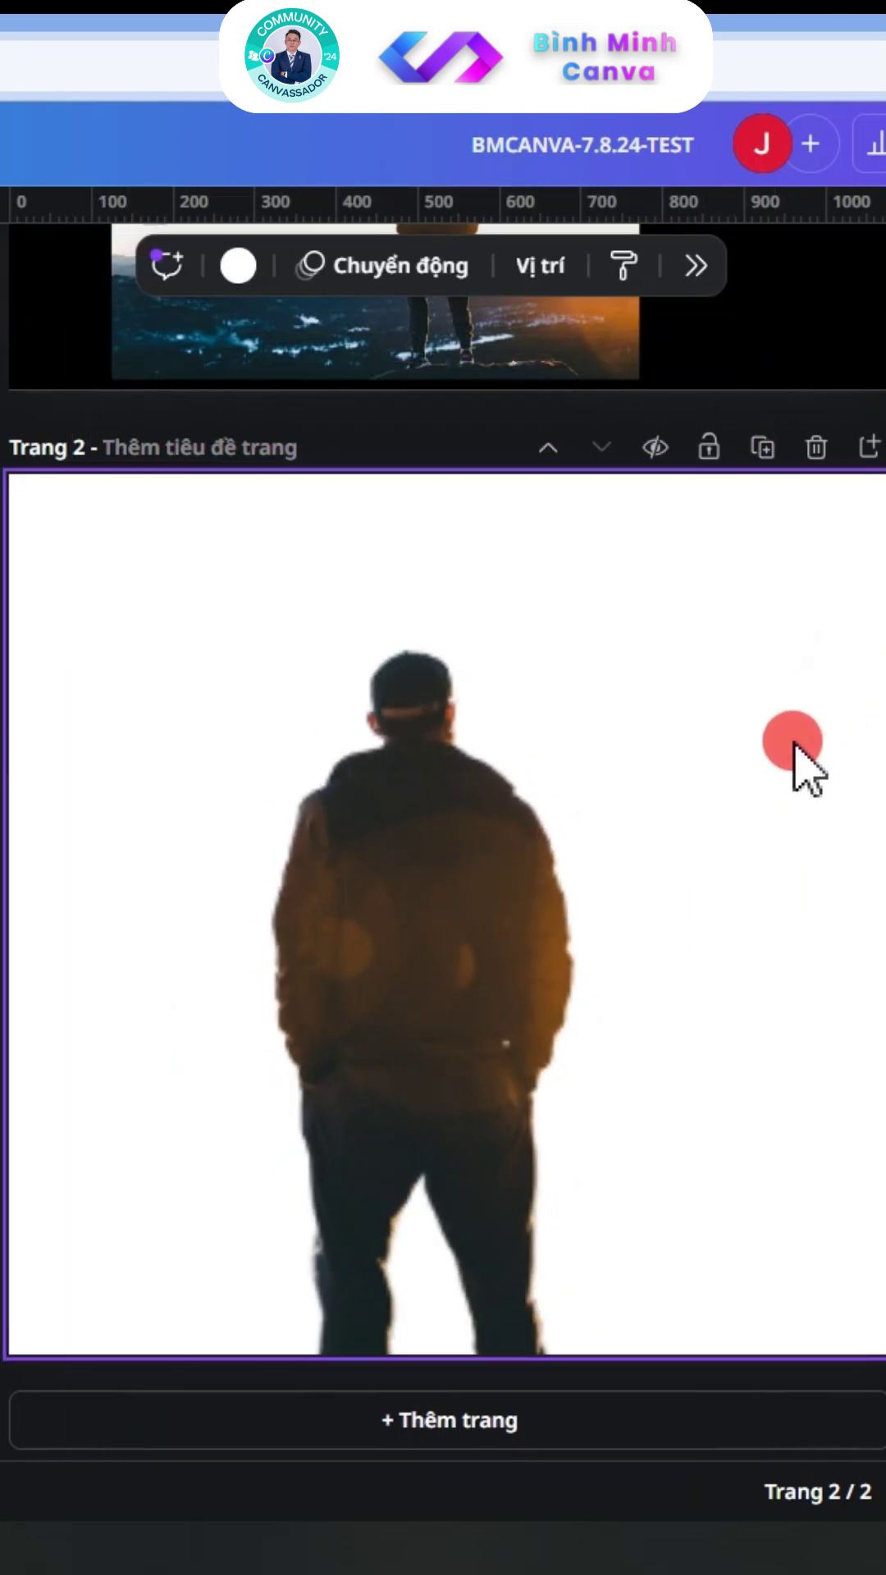
{"action": "left_click_drag", "start_coordinate": [488, 881], "coordinate": [494, 1086]}
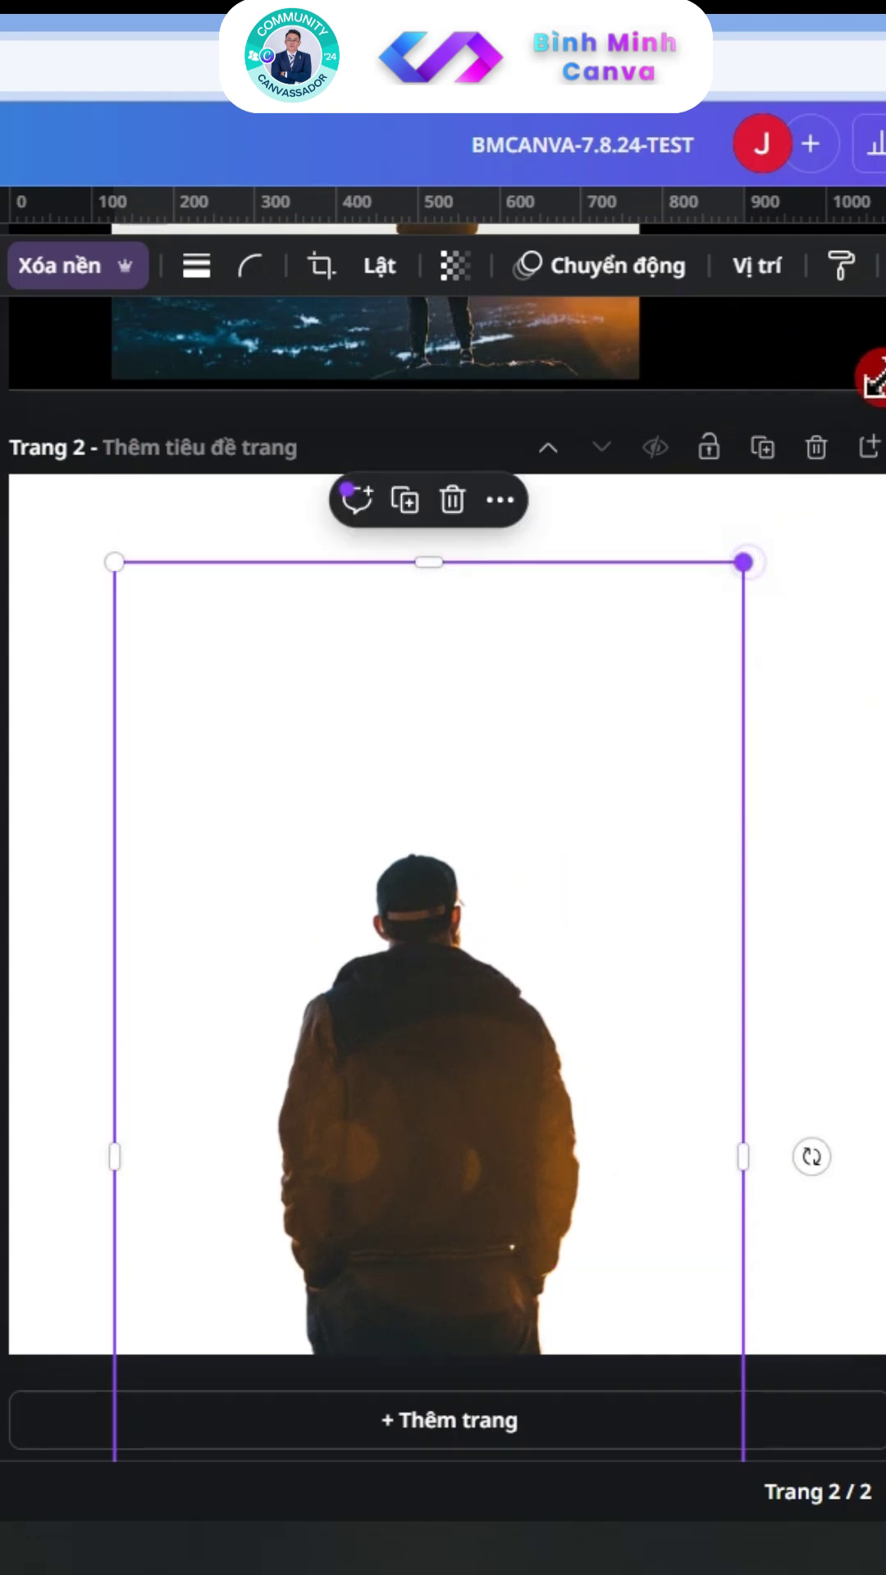
{"action": "left_click_drag", "start_coordinate": [743, 562], "coordinate": [862, 342]}
{"action": "left_click_drag", "start_coordinate": [627, 843], "coordinate": [552, 893]}
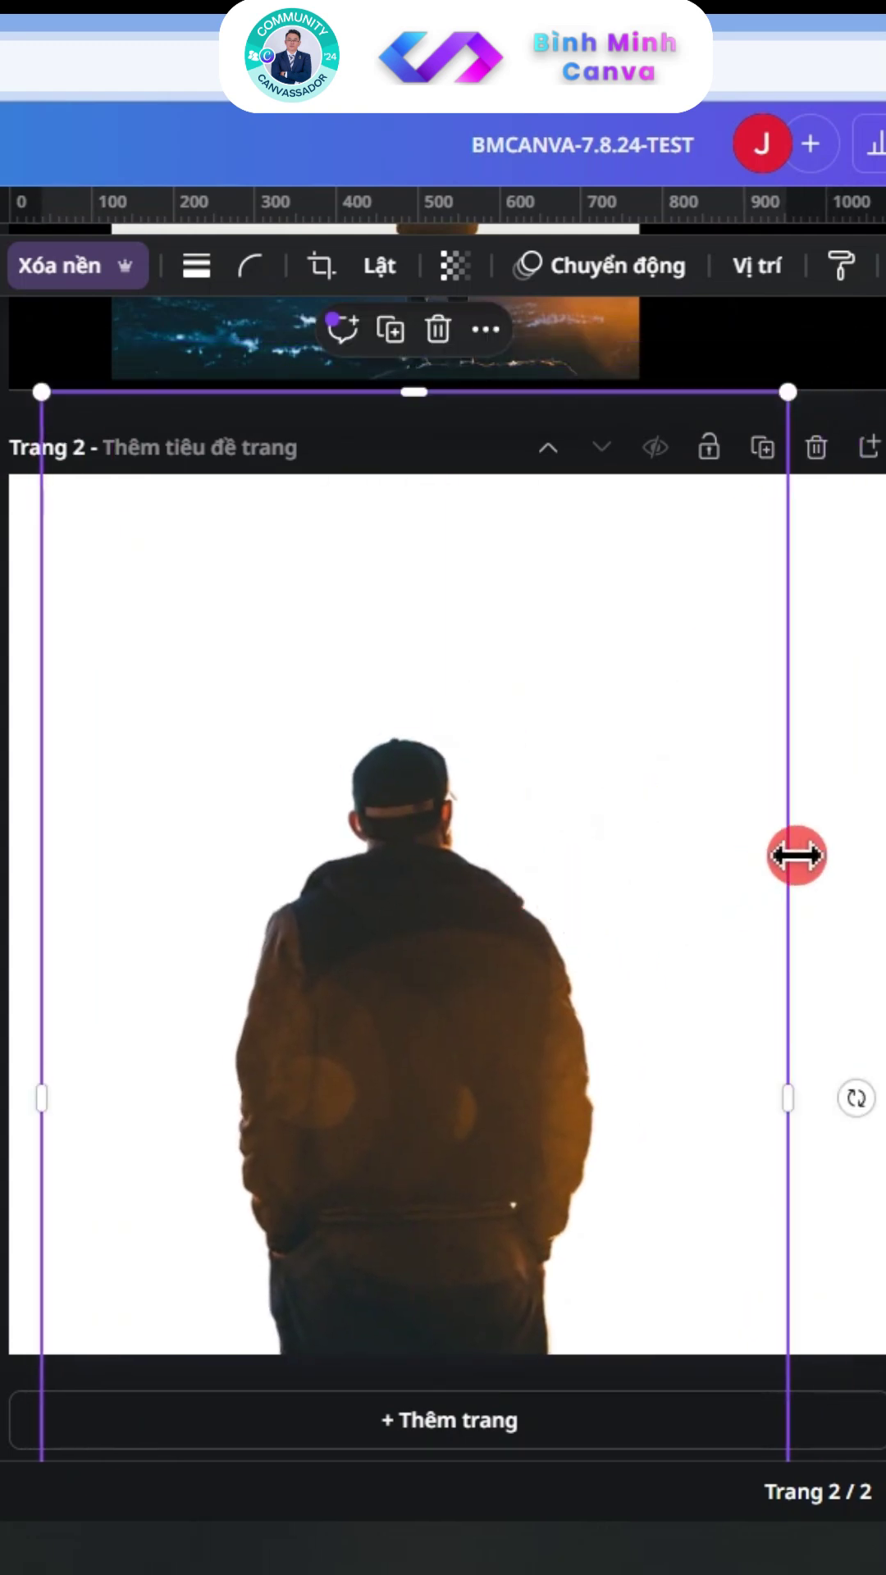
{"action": "left_click", "coordinate": [861, 860]}
Crop the empty area above the man's head from the cut-out
{"action": "left_click", "coordinate": [394, 767]}
{"action": "left_click_drag", "start_coordinate": [395, 393], "coordinate": [394, 682]}
{"action": "left_click", "coordinate": [707, 568]}
{"action": "left_click", "coordinate": [460, 743]}
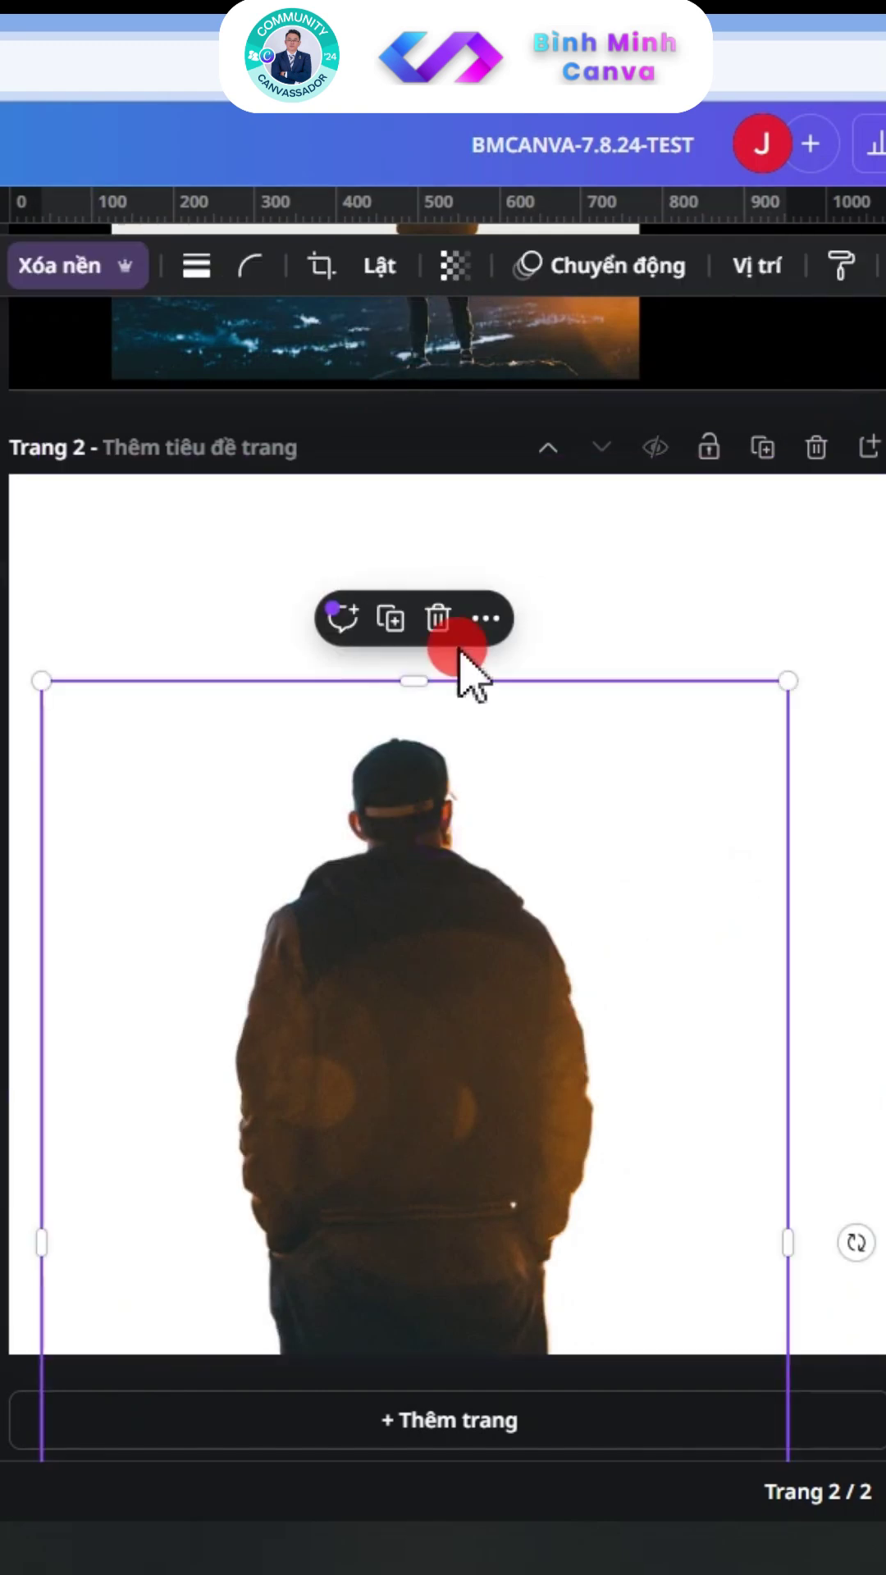
Lock the man's cut-out in place on page 2
{"action": "right_click", "coordinate": [263, 788]}
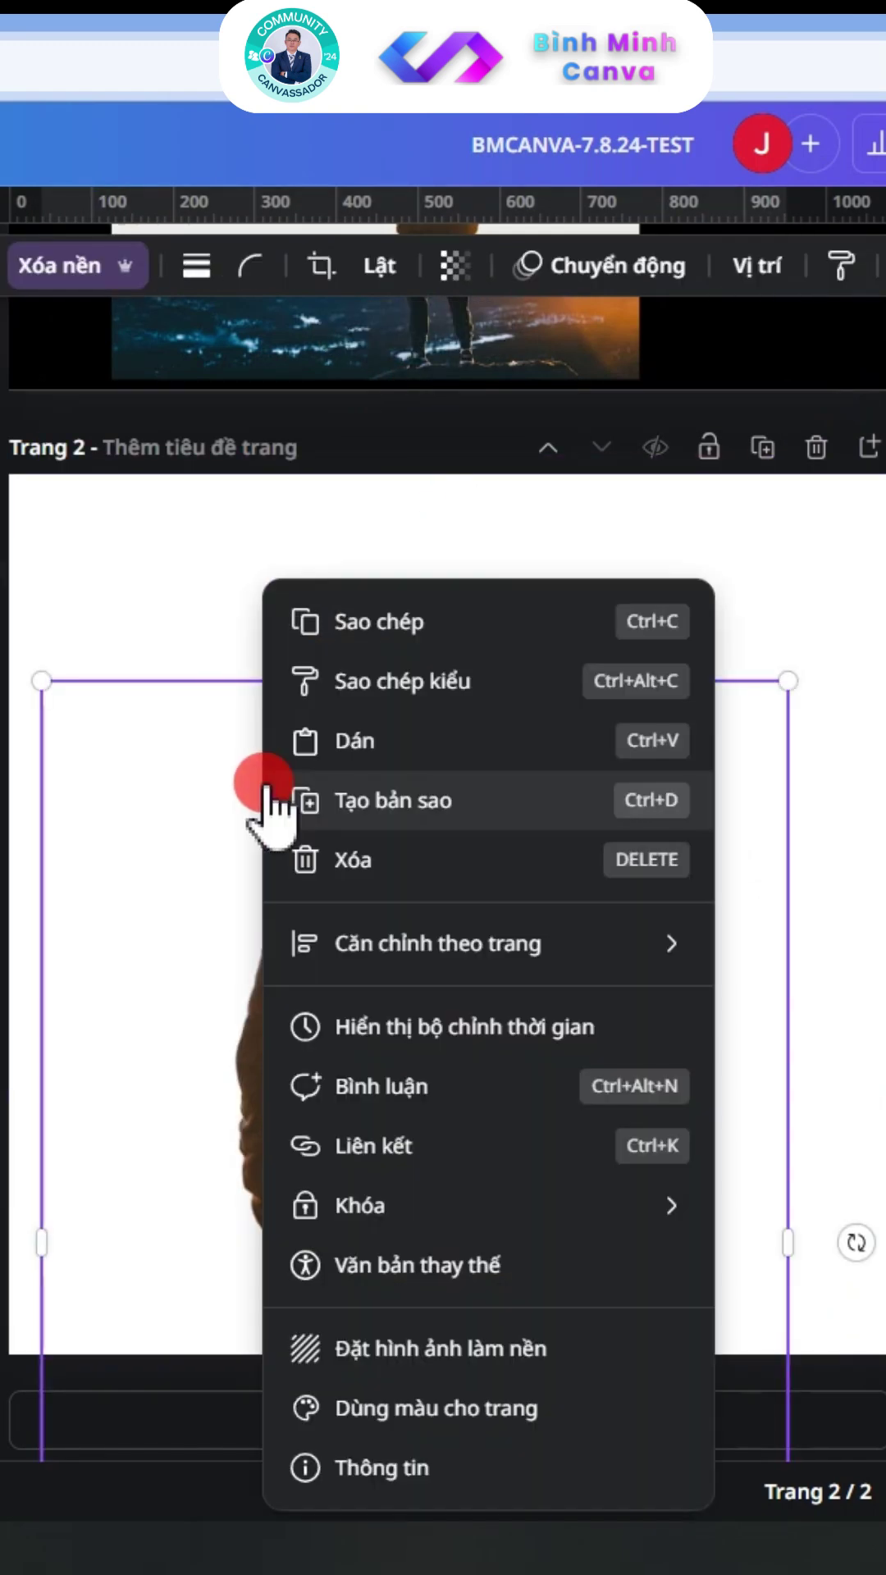
{"action": "mouse_move", "coordinate": [329, 1214]}
{"action": "left_click", "coordinate": [815, 1199]}
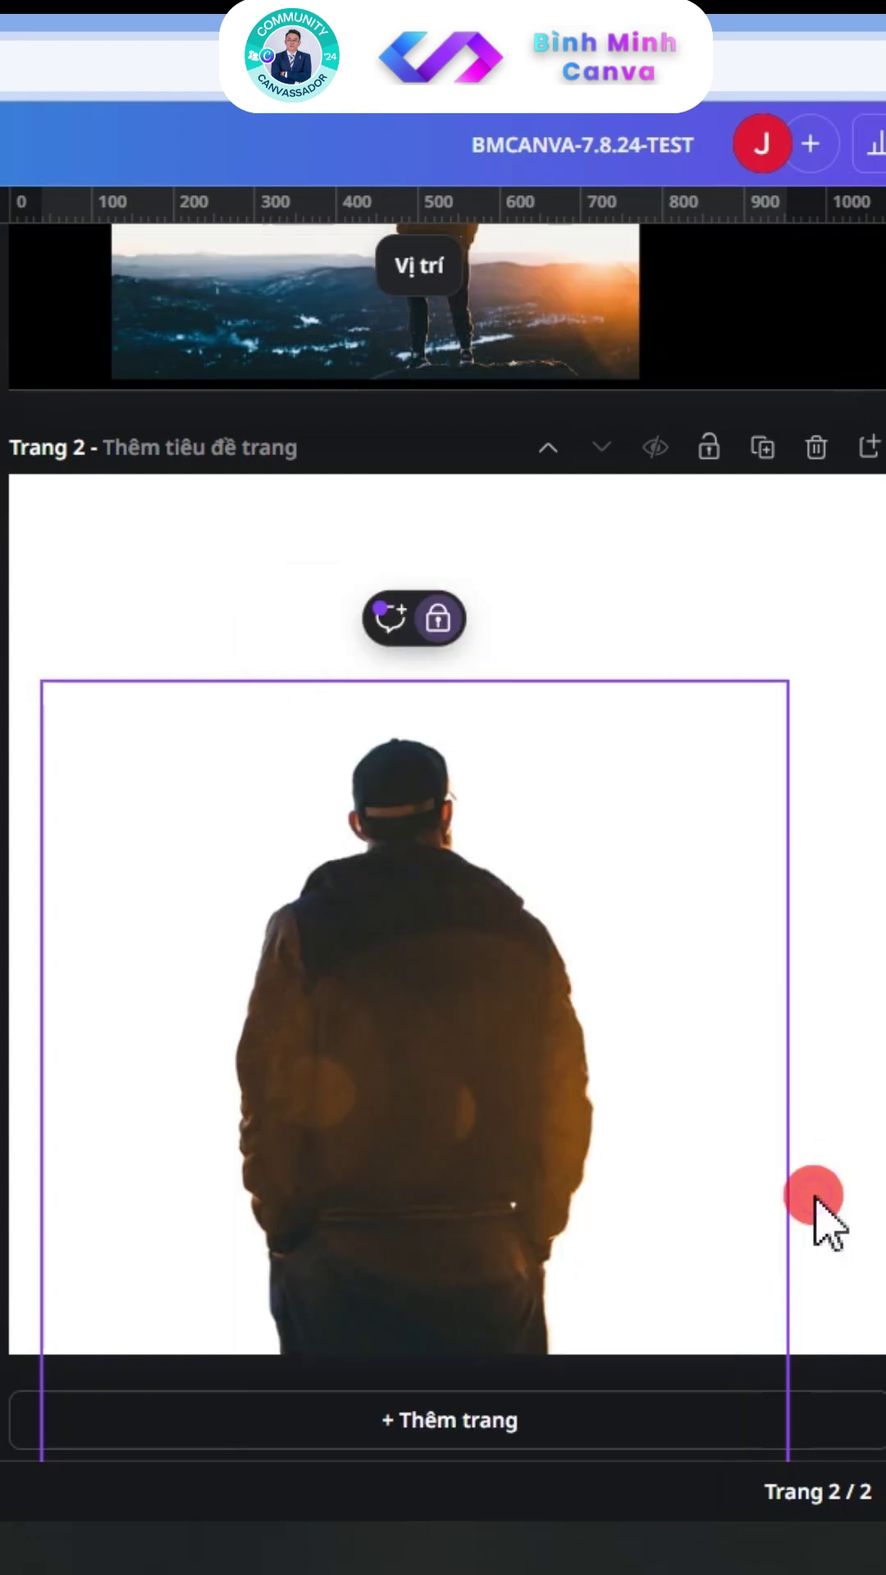
{"action": "left_click", "coordinate": [785, 631]}
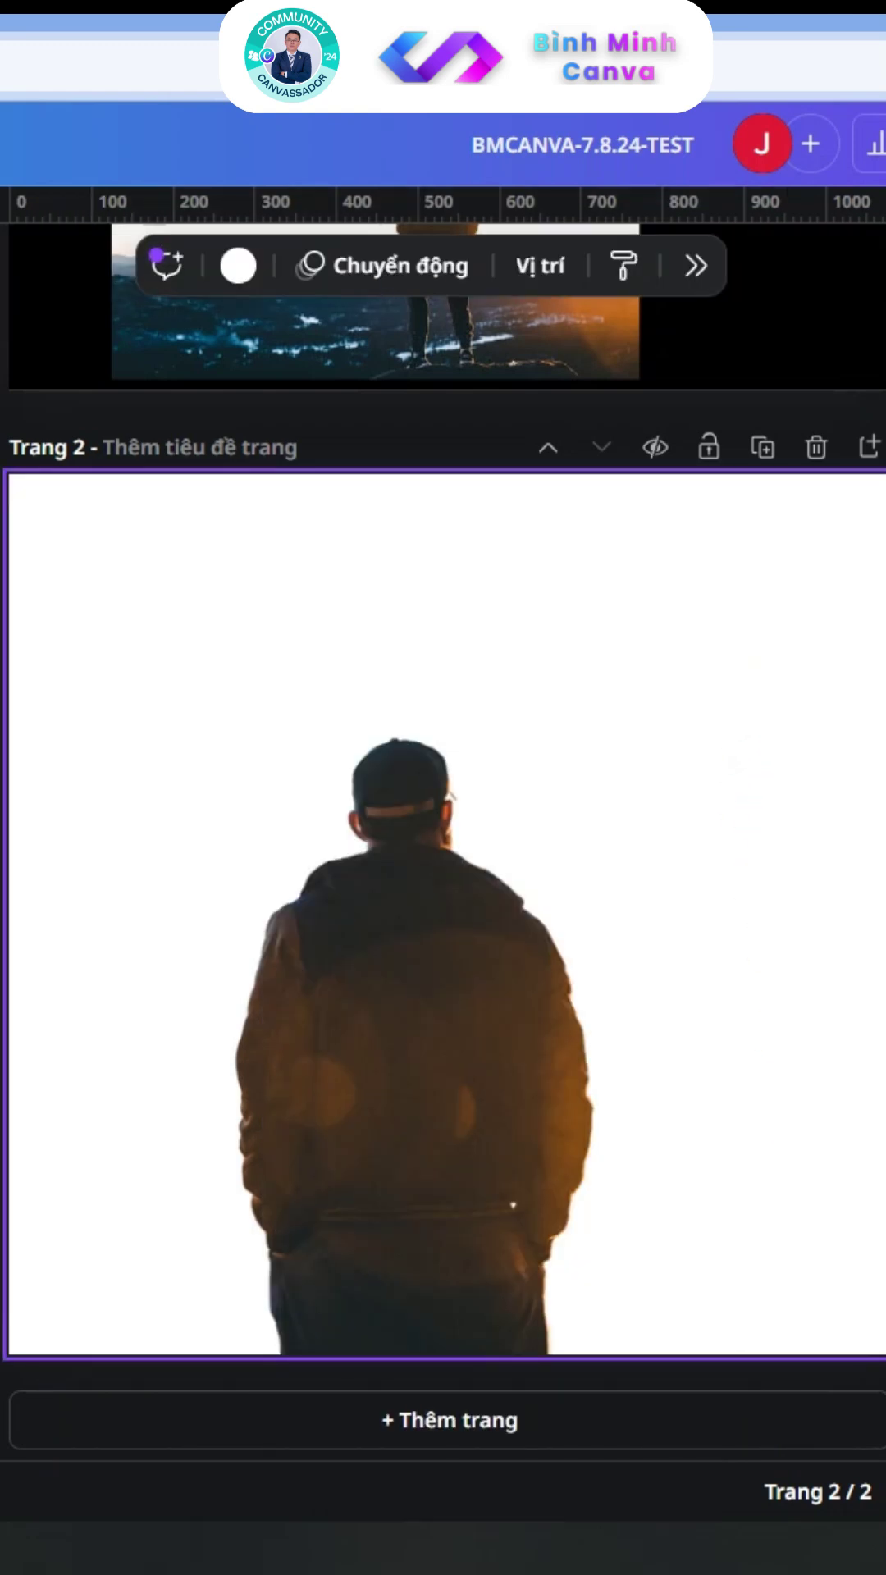
Copy the horizontal white glow from page 1 onto page 2 and rotate it upright over the man's back
{"action": "scroll", "coordinate": [443, 738], "scroll_direction": "up", "scroll_amount": 10}
{"action": "left_click", "coordinate": [428, 436]}
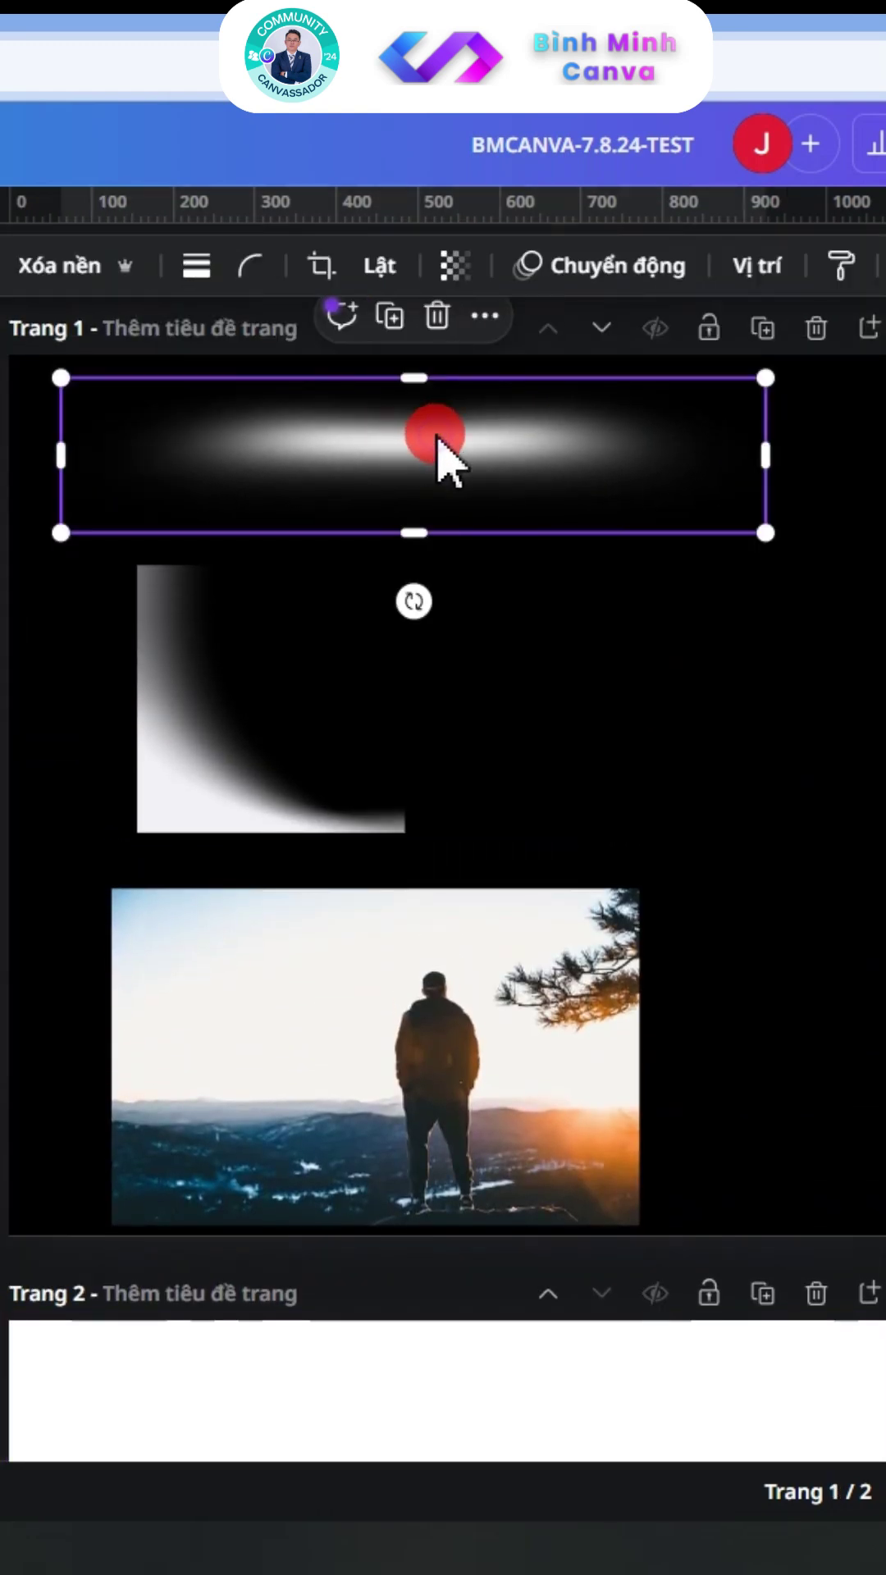
{"action": "scroll", "coordinate": [443, 820], "scroll_direction": "down", "scroll_amount": 9}
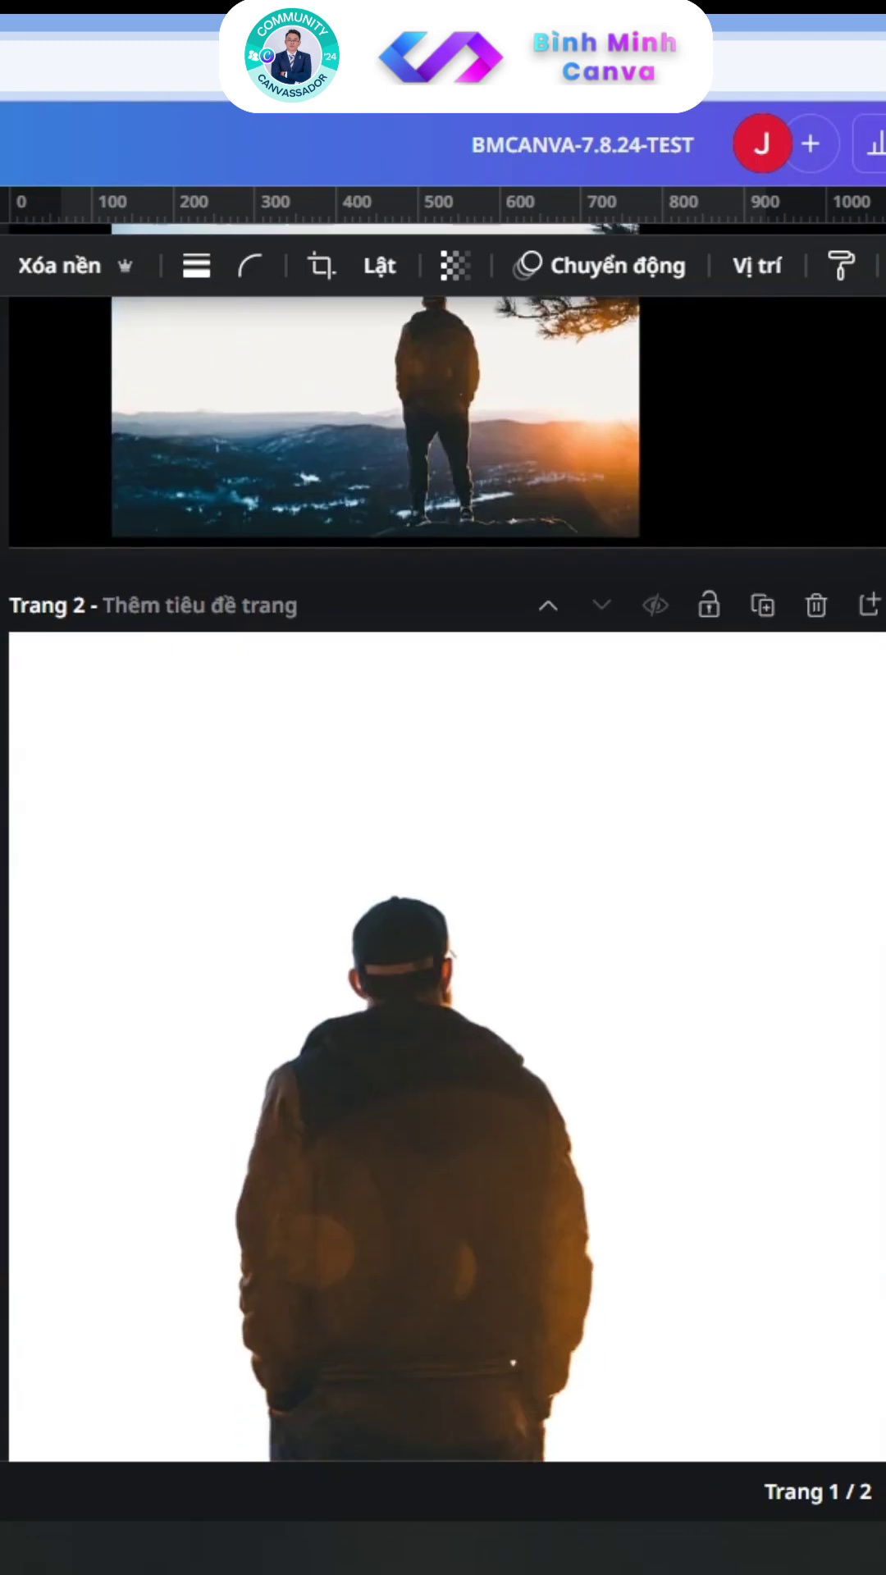
{"action": "left_click", "coordinate": [234, 636]}
{"action": "key", "text": "ctrl+v"}
{"action": "left_click_drag", "start_coordinate": [234, 633], "coordinate": [266, 1130]}
{"action": "mouse_move", "coordinate": [375, 1285]}
{"action": "left_mouse_down"}
{"action": "mouse_move", "coordinate": [274, 1283]}
{"action": "mouse_move", "coordinate": [267, 1170]}
{"action": "mouse_move", "coordinate": [251, 1145]}
{"action": "left_mouse_up"}
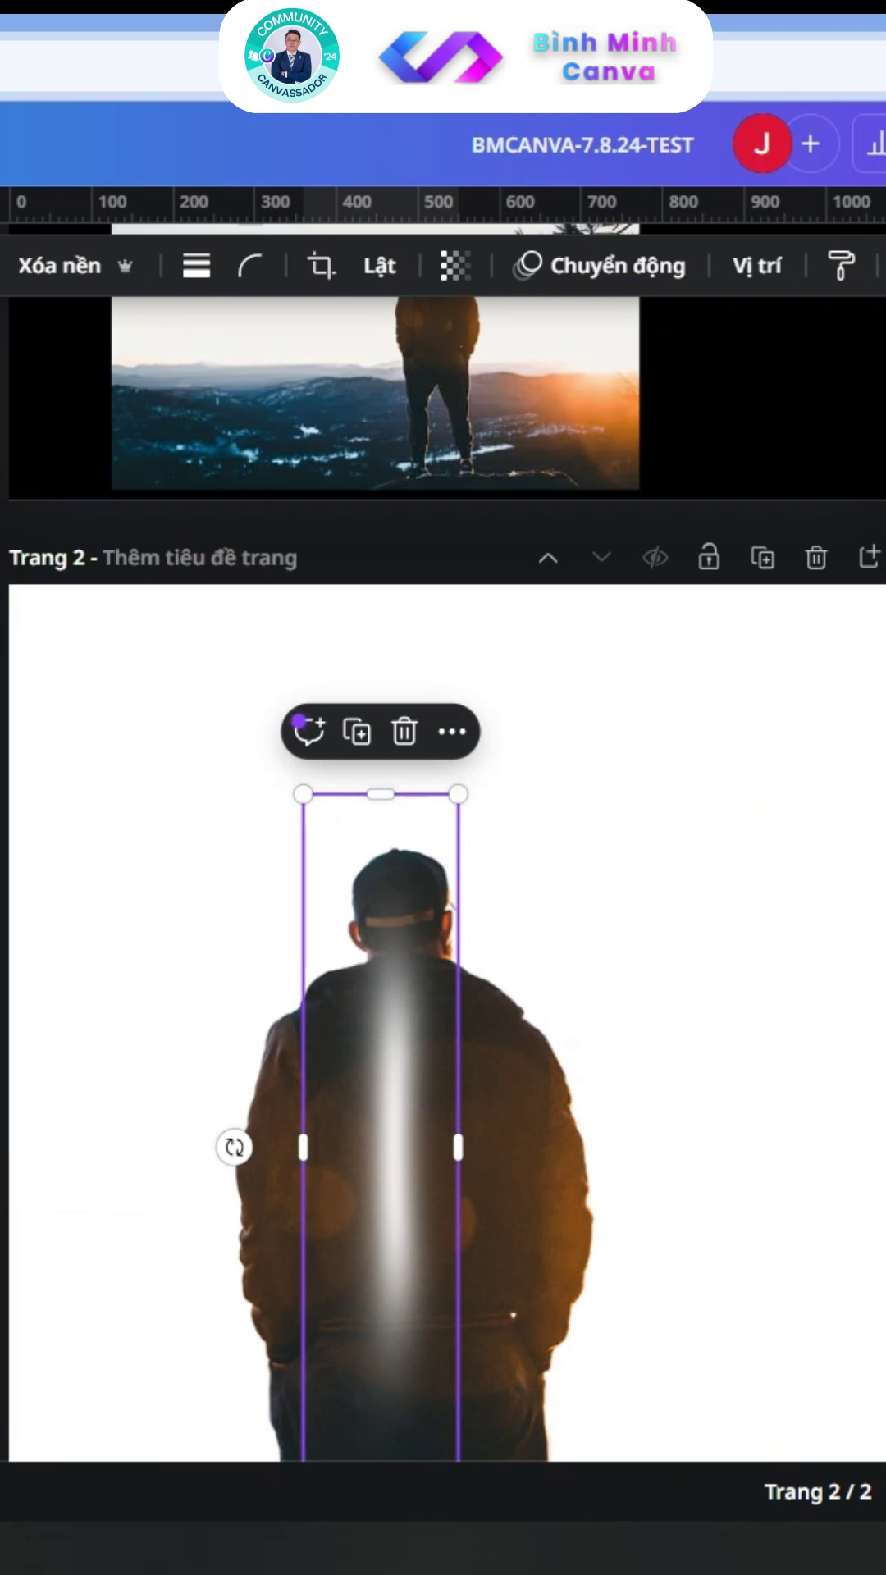
Cover the man's torso with side-by-side copies of the upright white glow and add a horizontal guide near its upper edge
{"action": "scroll", "coordinate": [358, 1056], "scroll_direction": "down", "scroll_amount": 2}
{"action": "mouse_move", "coordinate": [388, 1109]}
{"action": "left_mouse_down"}
{"action": "mouse_move", "coordinate": [398, 1151]}
{"action": "mouse_move", "coordinate": [406, 1119]}
{"action": "mouse_move", "coordinate": [390, 1109]}
{"action": "left_mouse_up"}
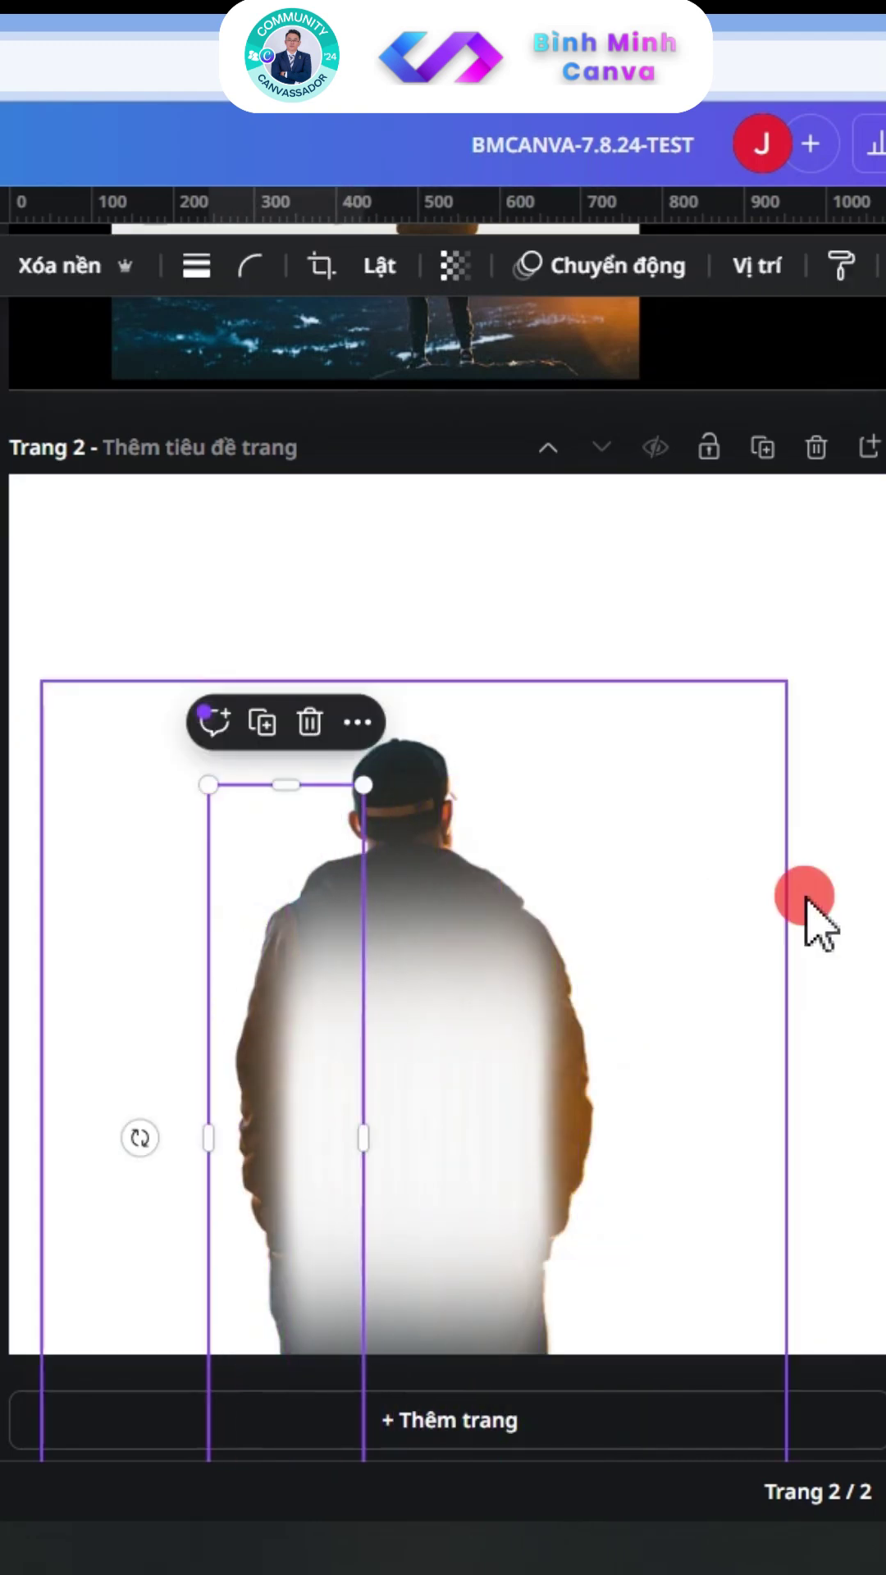
{"action": "left_click", "coordinate": [805, 896]}
{"action": "left_click_drag", "start_coordinate": [544, 1091], "coordinate": [554, 1090]}
{"action": "left_click", "coordinate": [591, 591]}
{"action": "left_click_drag", "start_coordinate": [485, 205], "coordinate": [482, 964]}
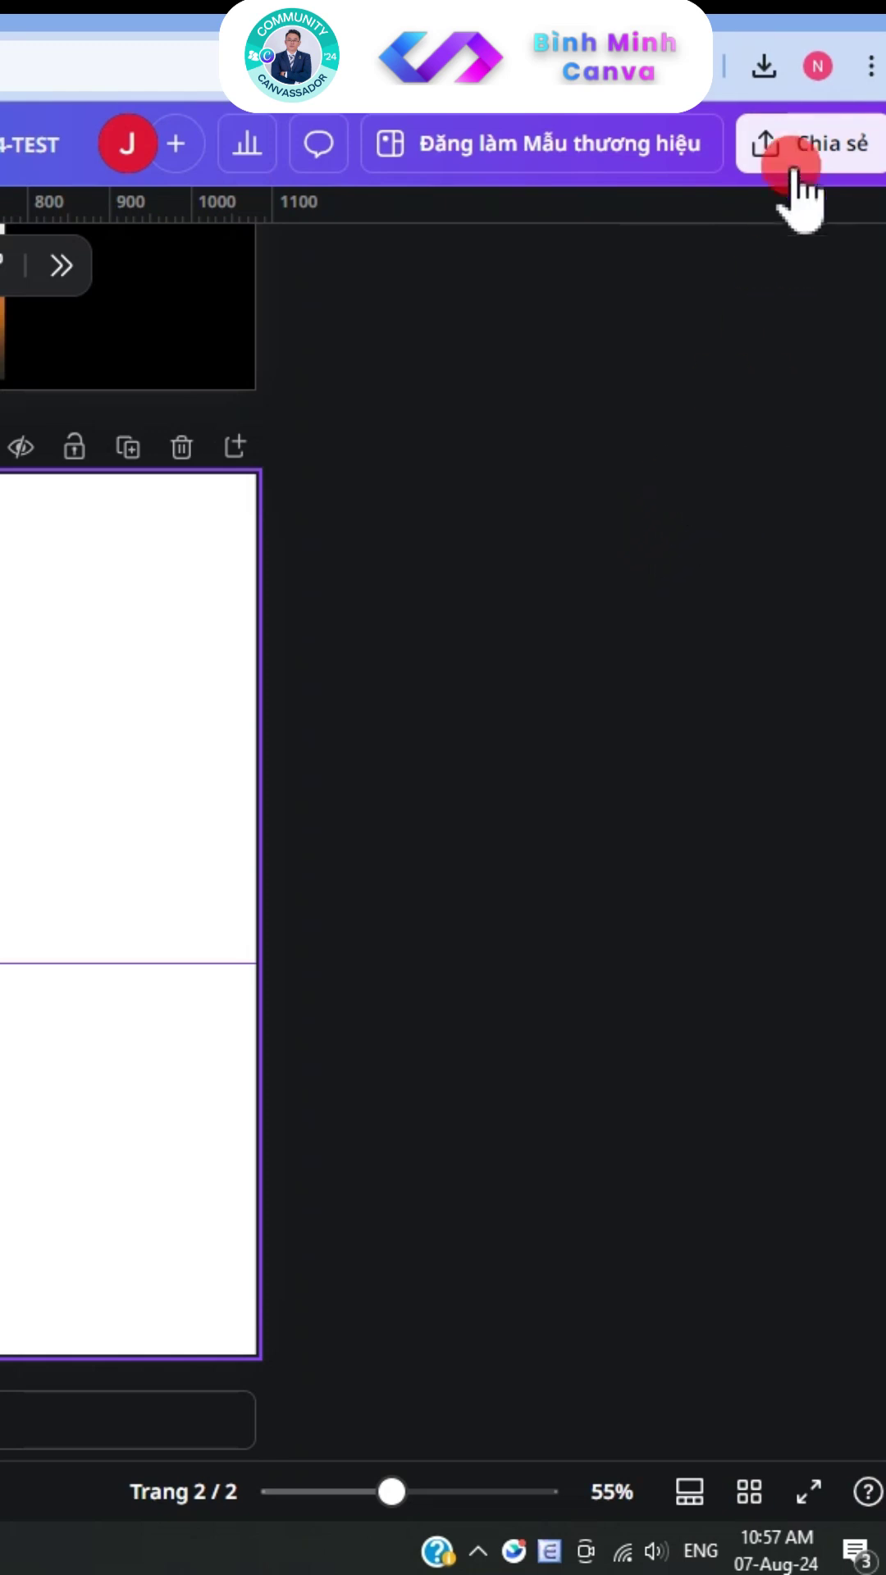
Download only page 2 as a PNG at size 1
{"action": "left_click", "coordinate": [791, 176]}
{"action": "left_click", "coordinate": [430, 923]}
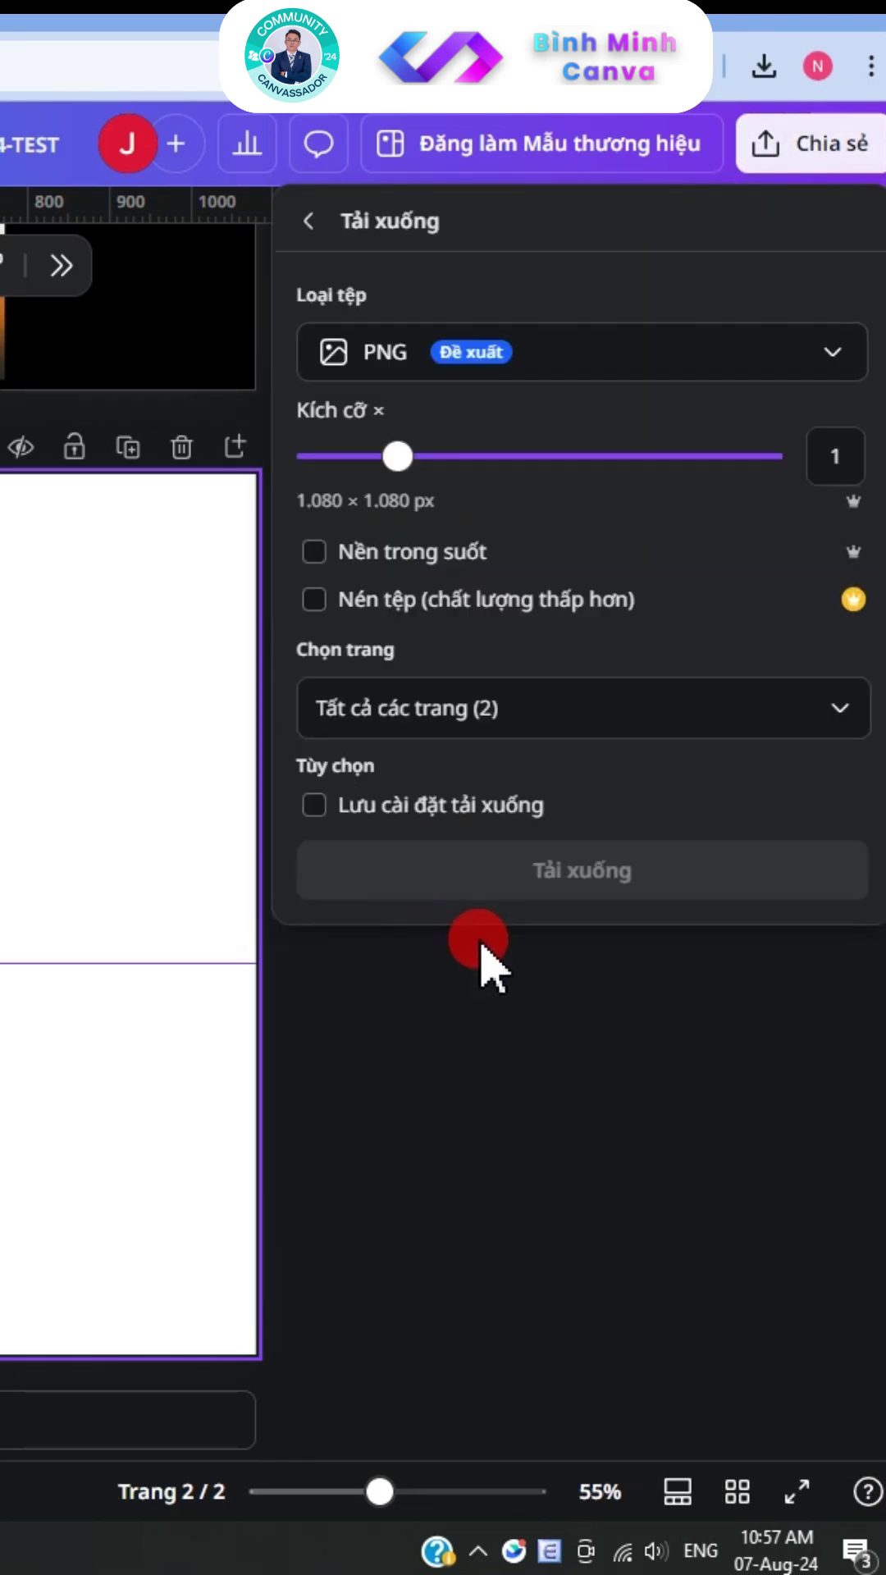
{"action": "left_click", "coordinate": [429, 708]}
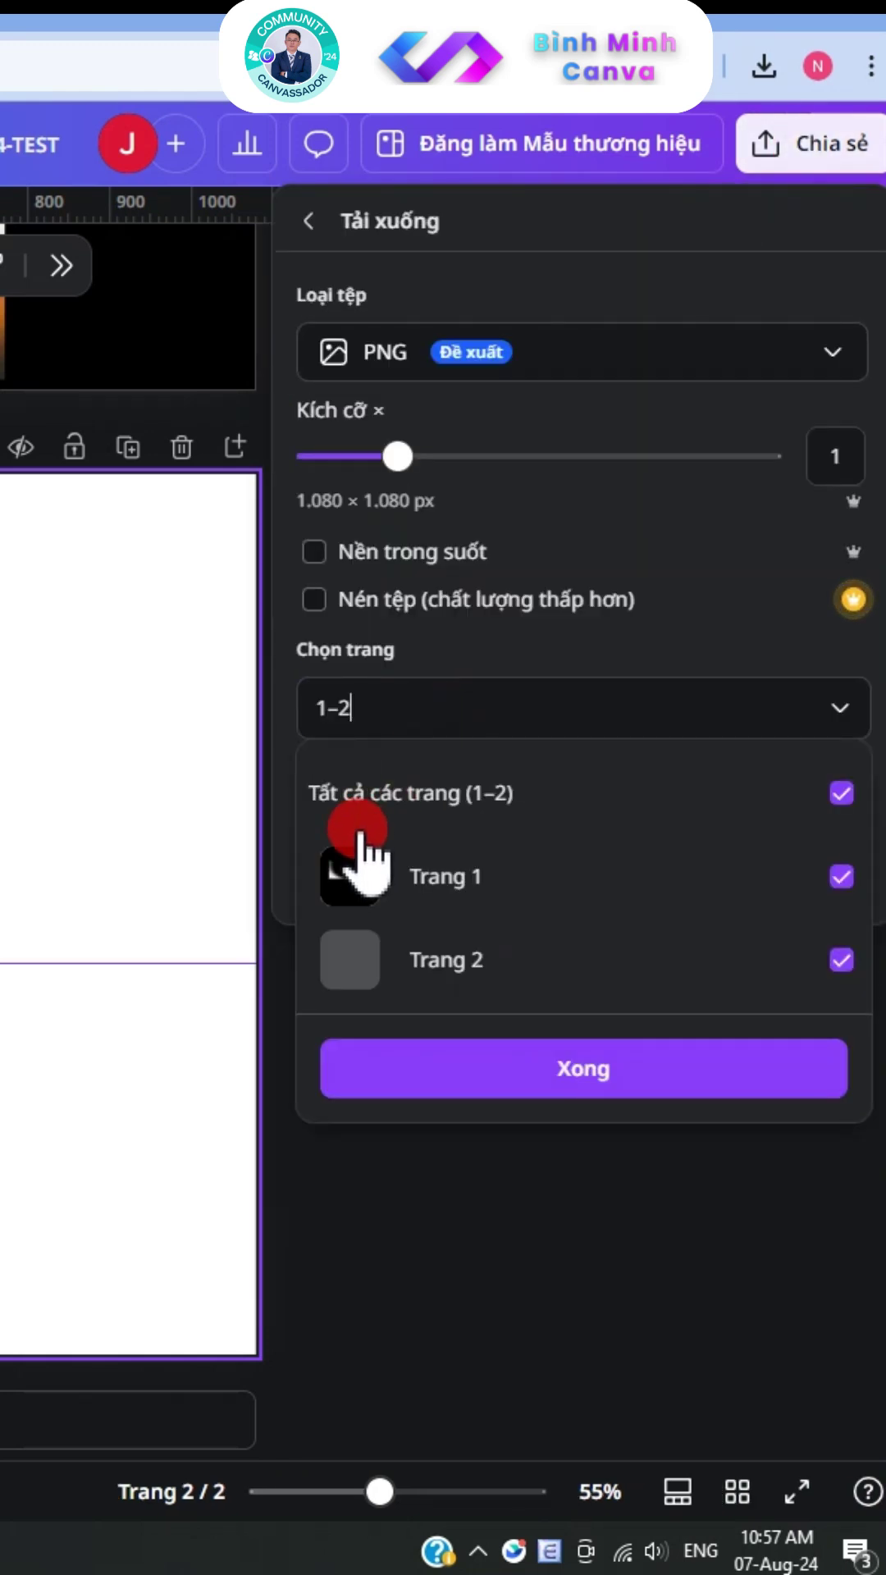
{"action": "left_click", "coordinate": [452, 863]}
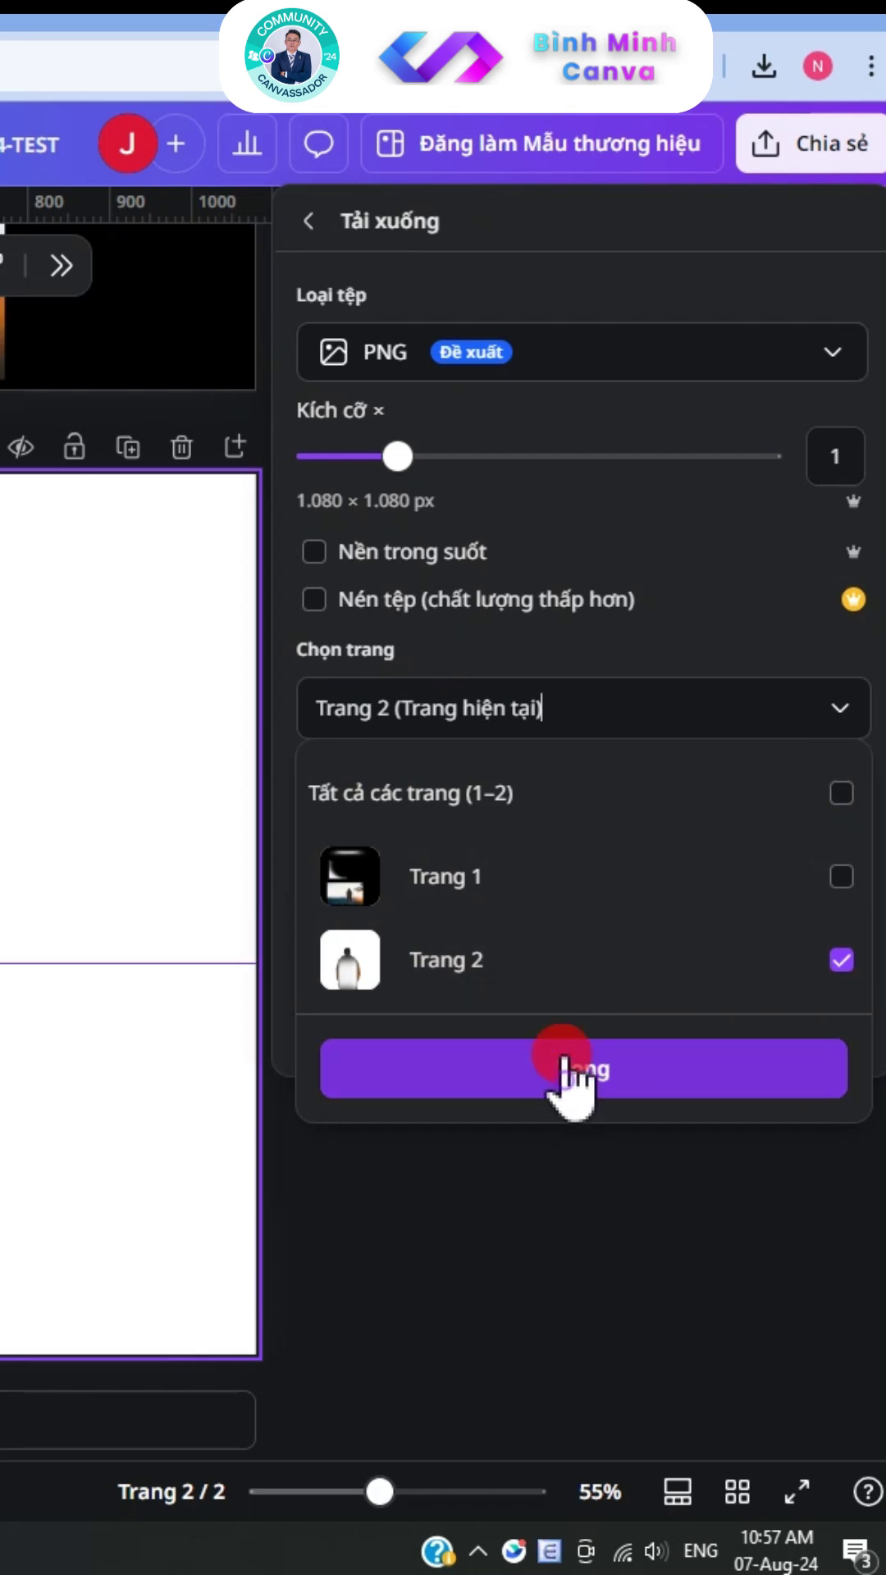
{"action": "left_click", "coordinate": [513, 1026]}
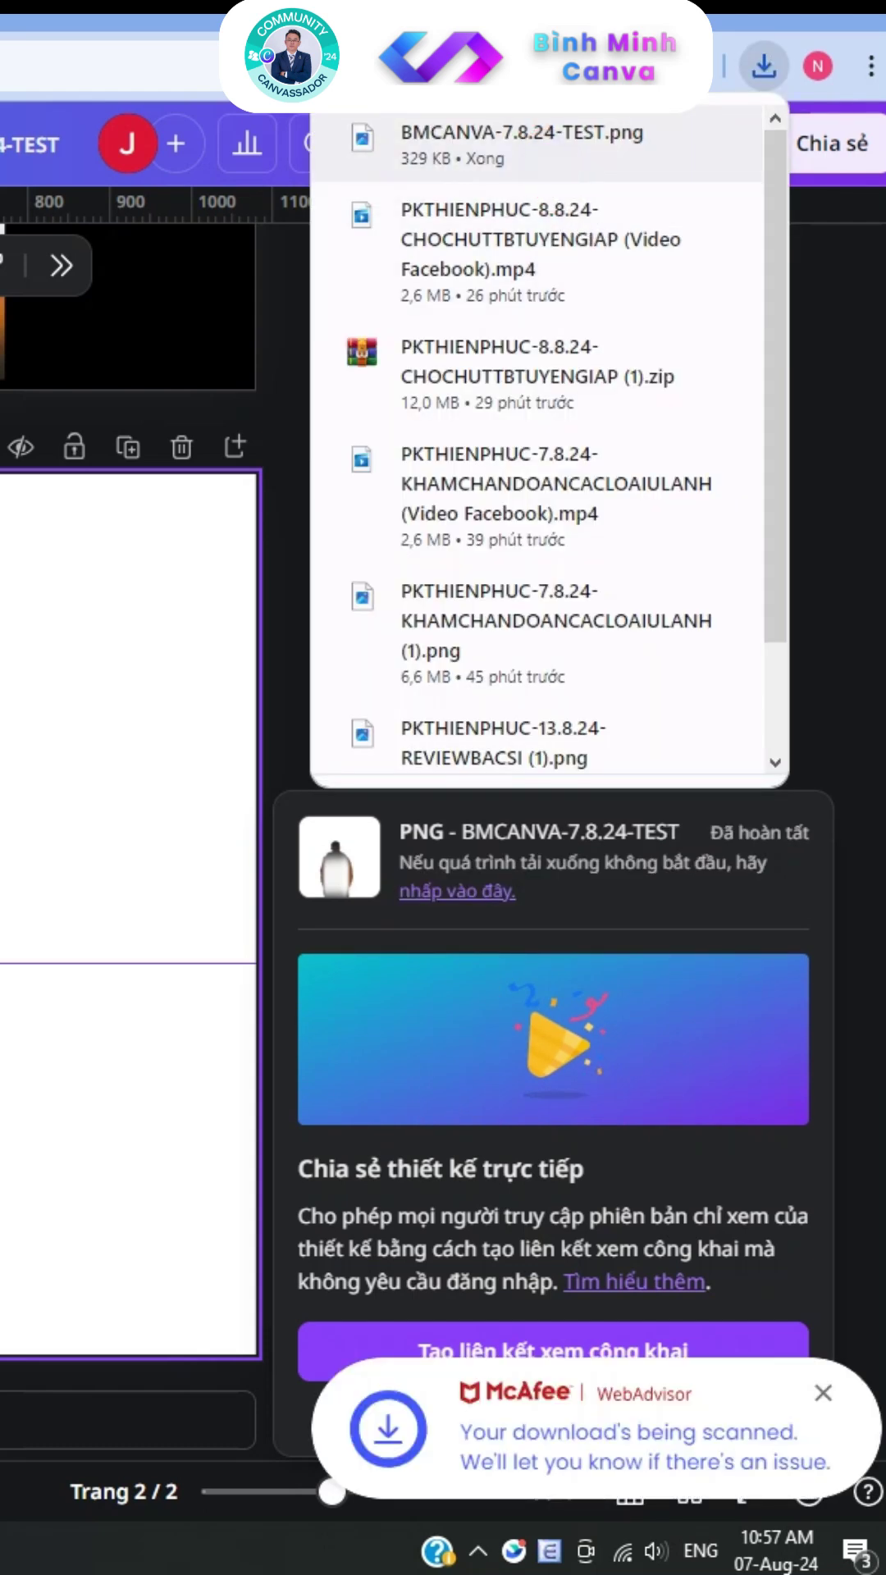
{"action": "left_click", "coordinate": [205, 1371]}
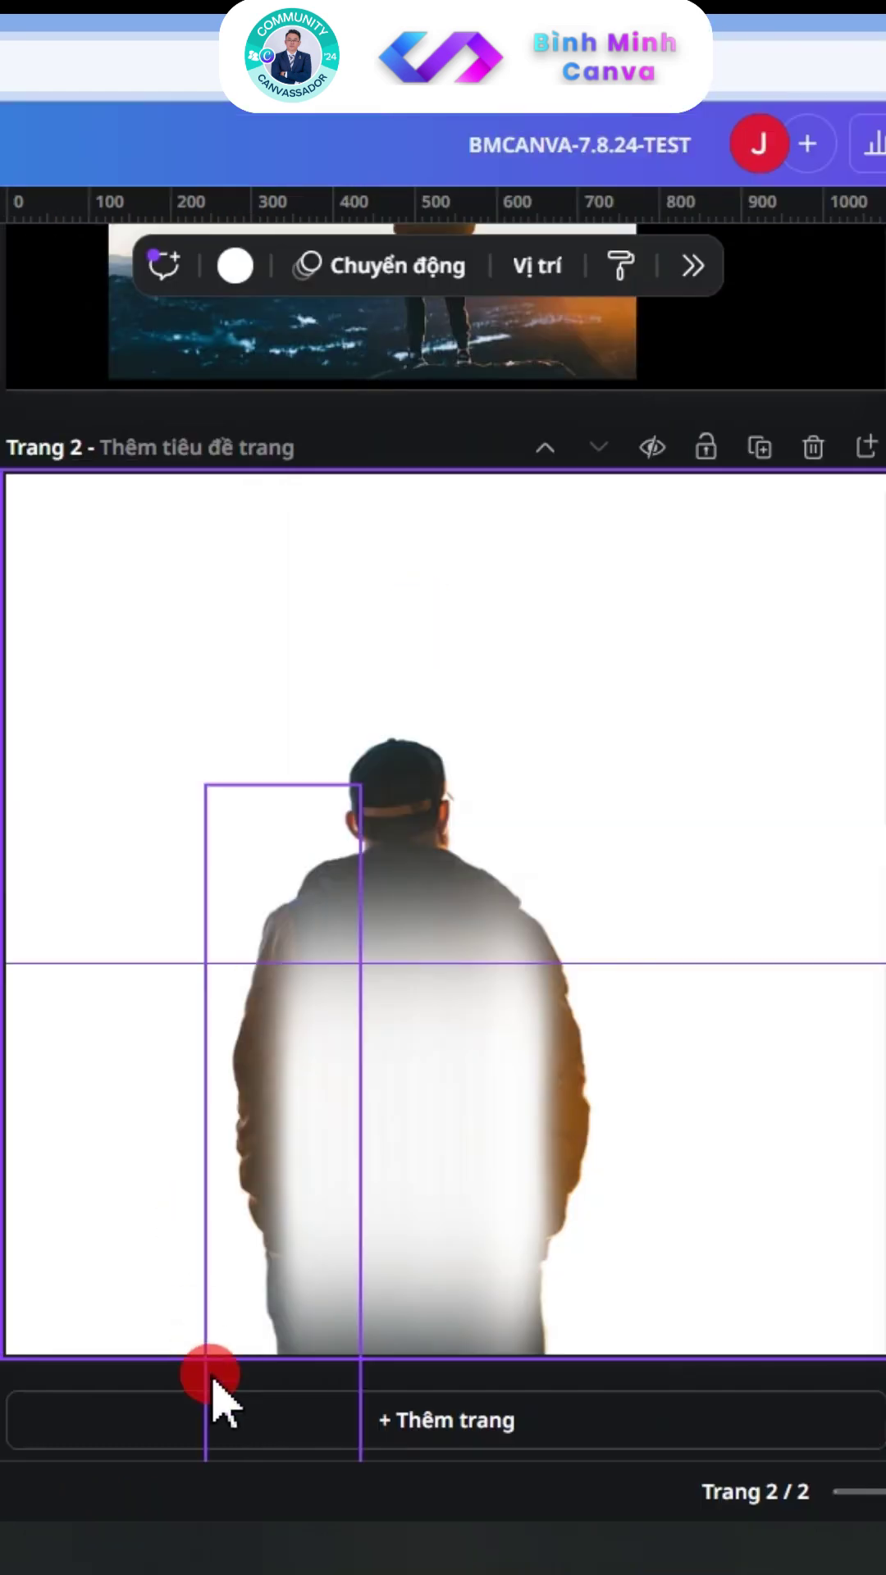
Add page 3 with the city street photo and insert the downloaded image of the man, scaled to fill the page
{"action": "left_click", "coordinate": [272, 1431]}
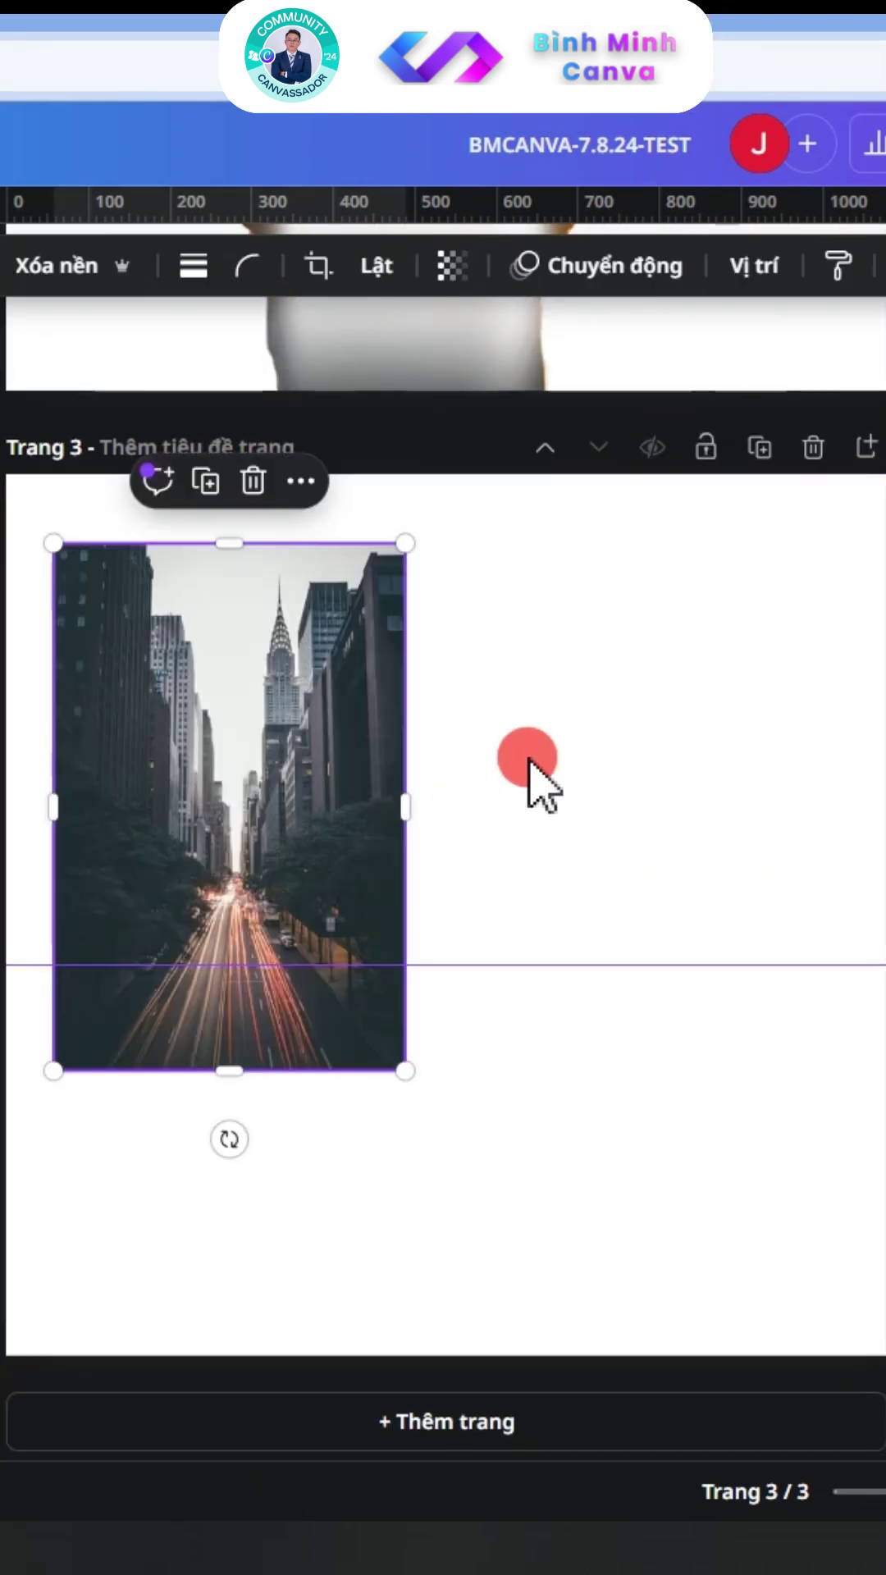
{"action": "left_click", "coordinate": [527, 759]}
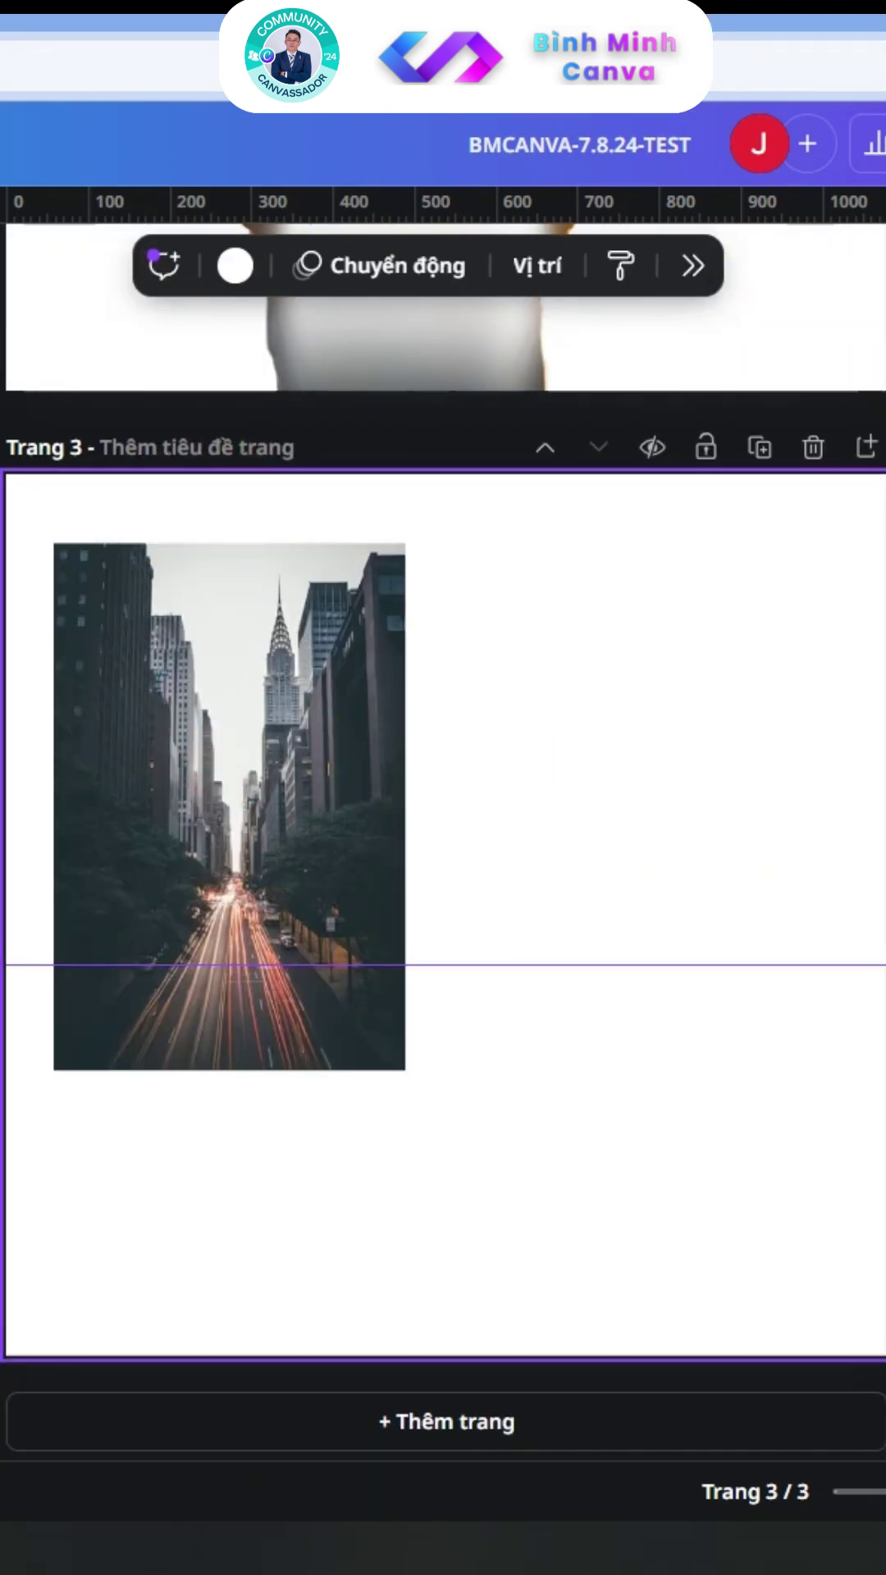
{"action": "key", "text": "ctrl+v"}
{"action": "left_click_drag", "start_coordinate": [527, 827], "coordinate": [380, 964]}
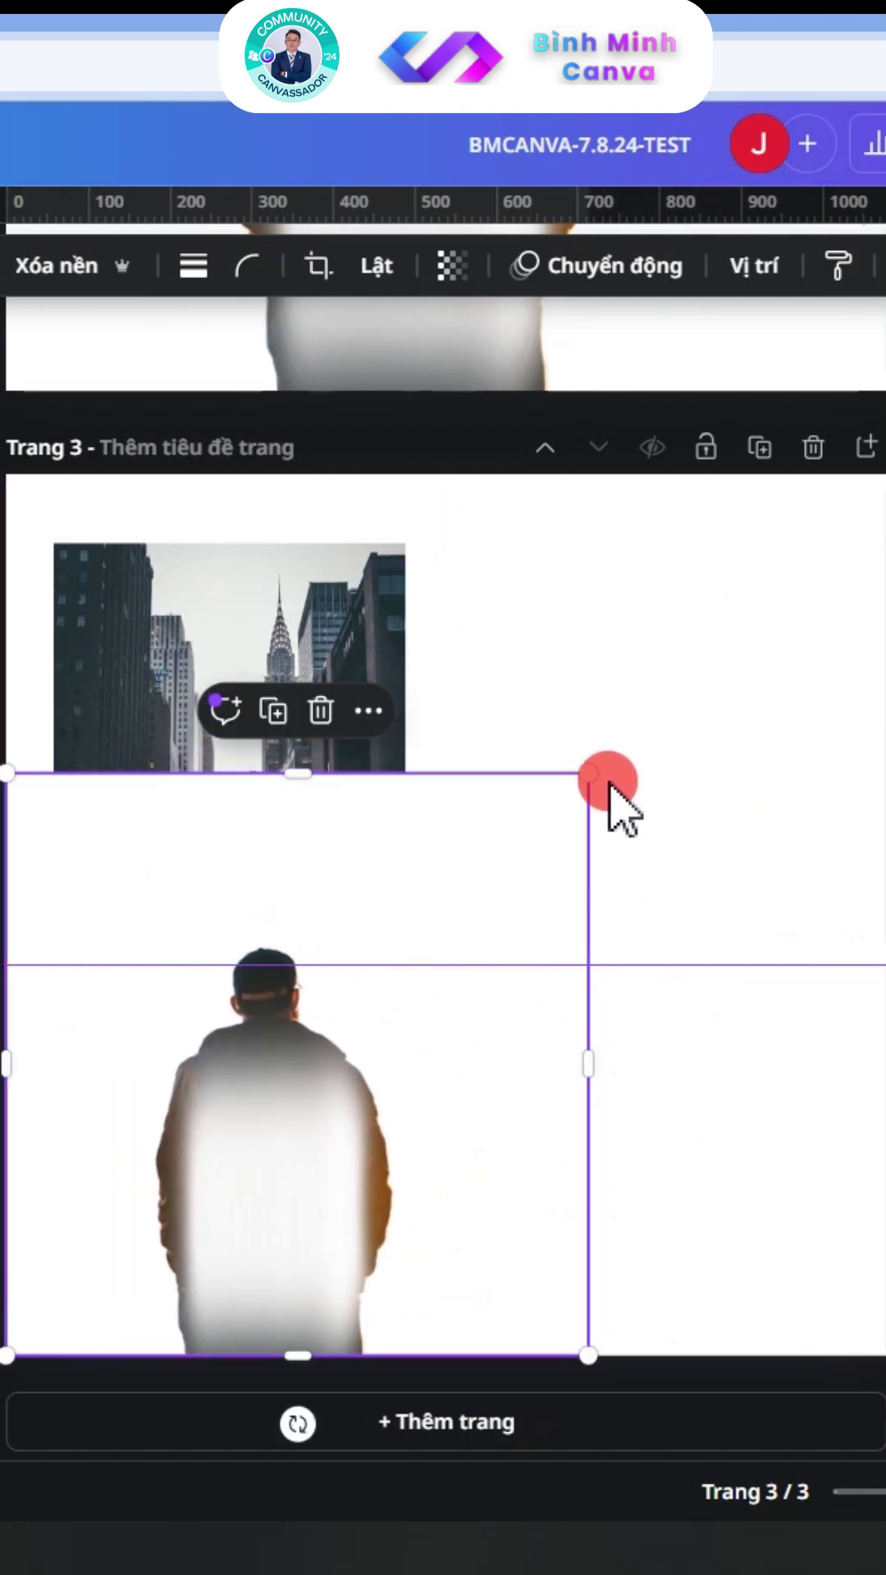
{"action": "left_click_drag", "start_coordinate": [594, 777], "coordinate": [881, 480]}
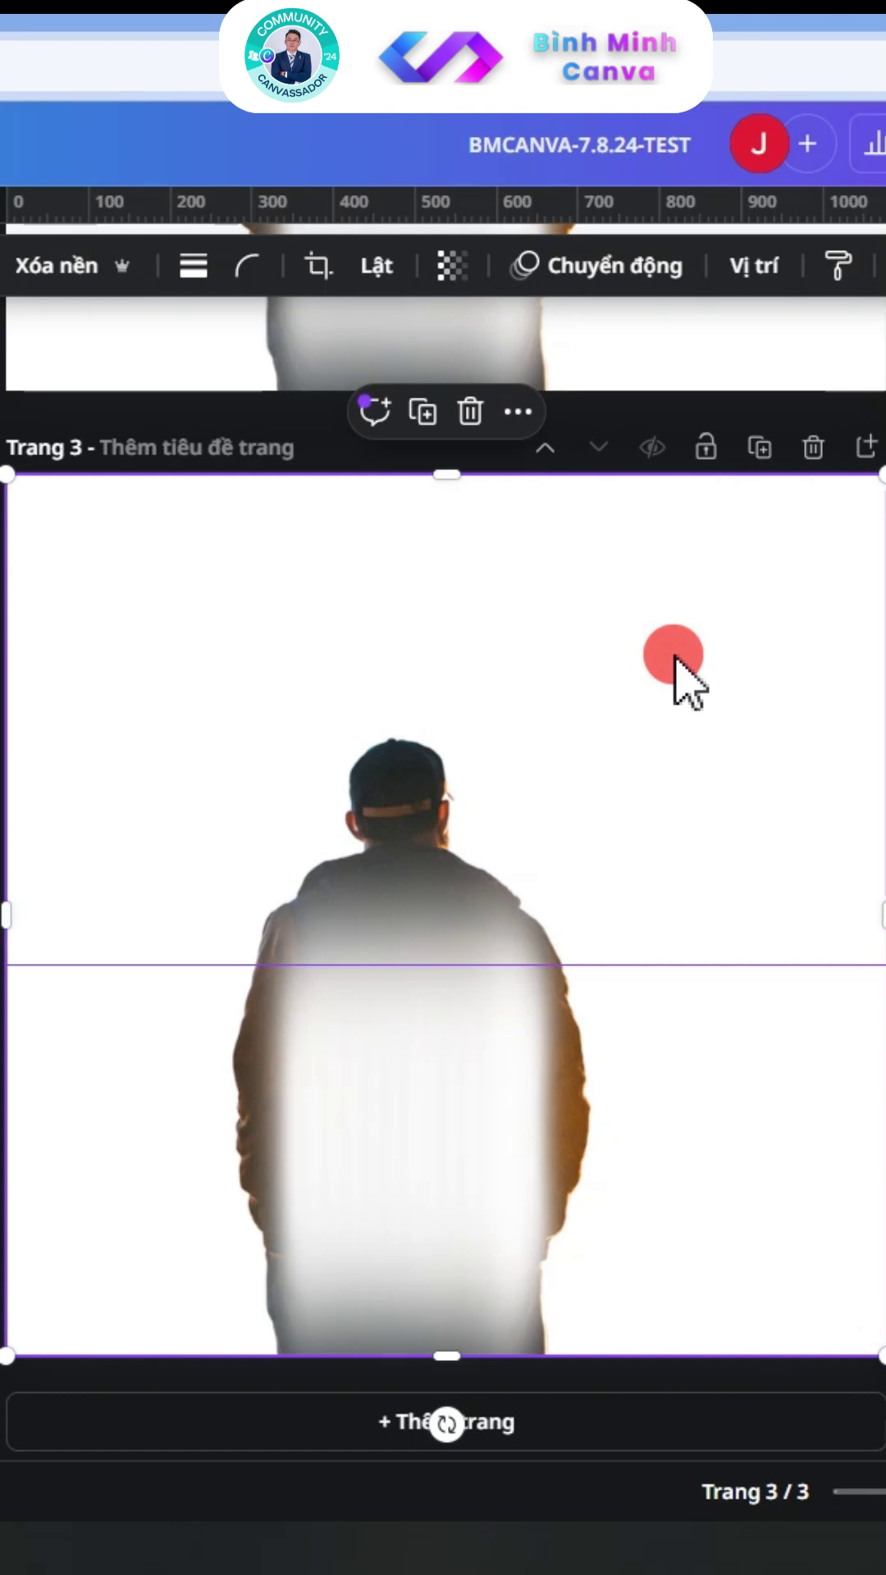
Place the city street photo in front of the man's torso on page 3
{"action": "key", "text": "ctrl+v"}
{"action": "left_click_drag", "start_coordinate": [316, 828], "coordinate": [483, 1132]}
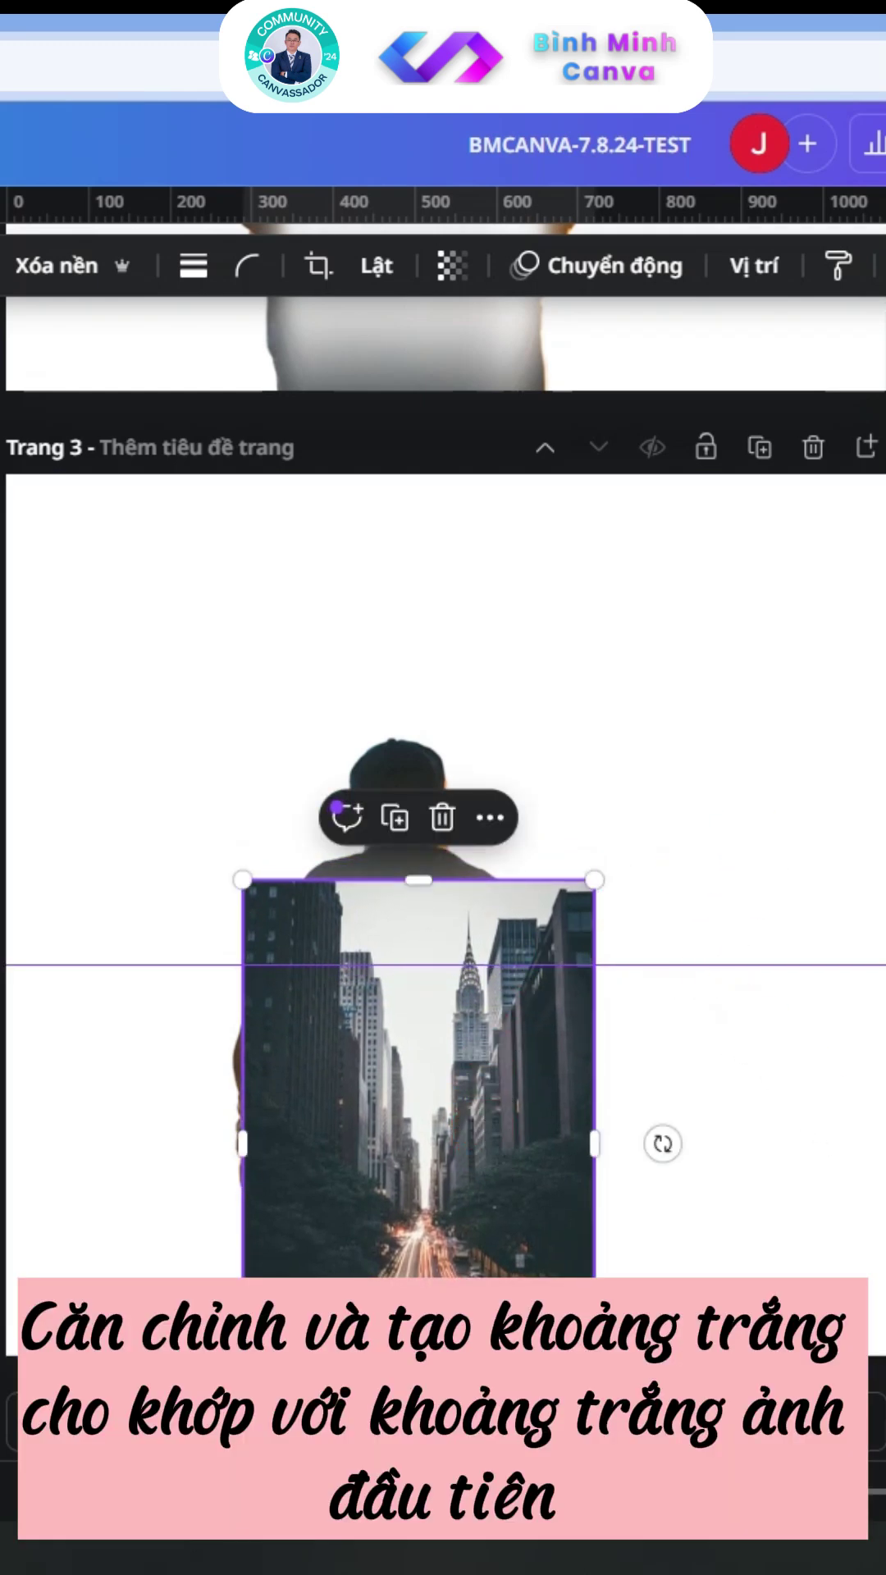
Add vertical guides at both side edges of the man's white torso area on page 2, the right one at 650
{"action": "scroll", "coordinate": [443, 738], "scroll_direction": "up", "scroll_amount": 8}
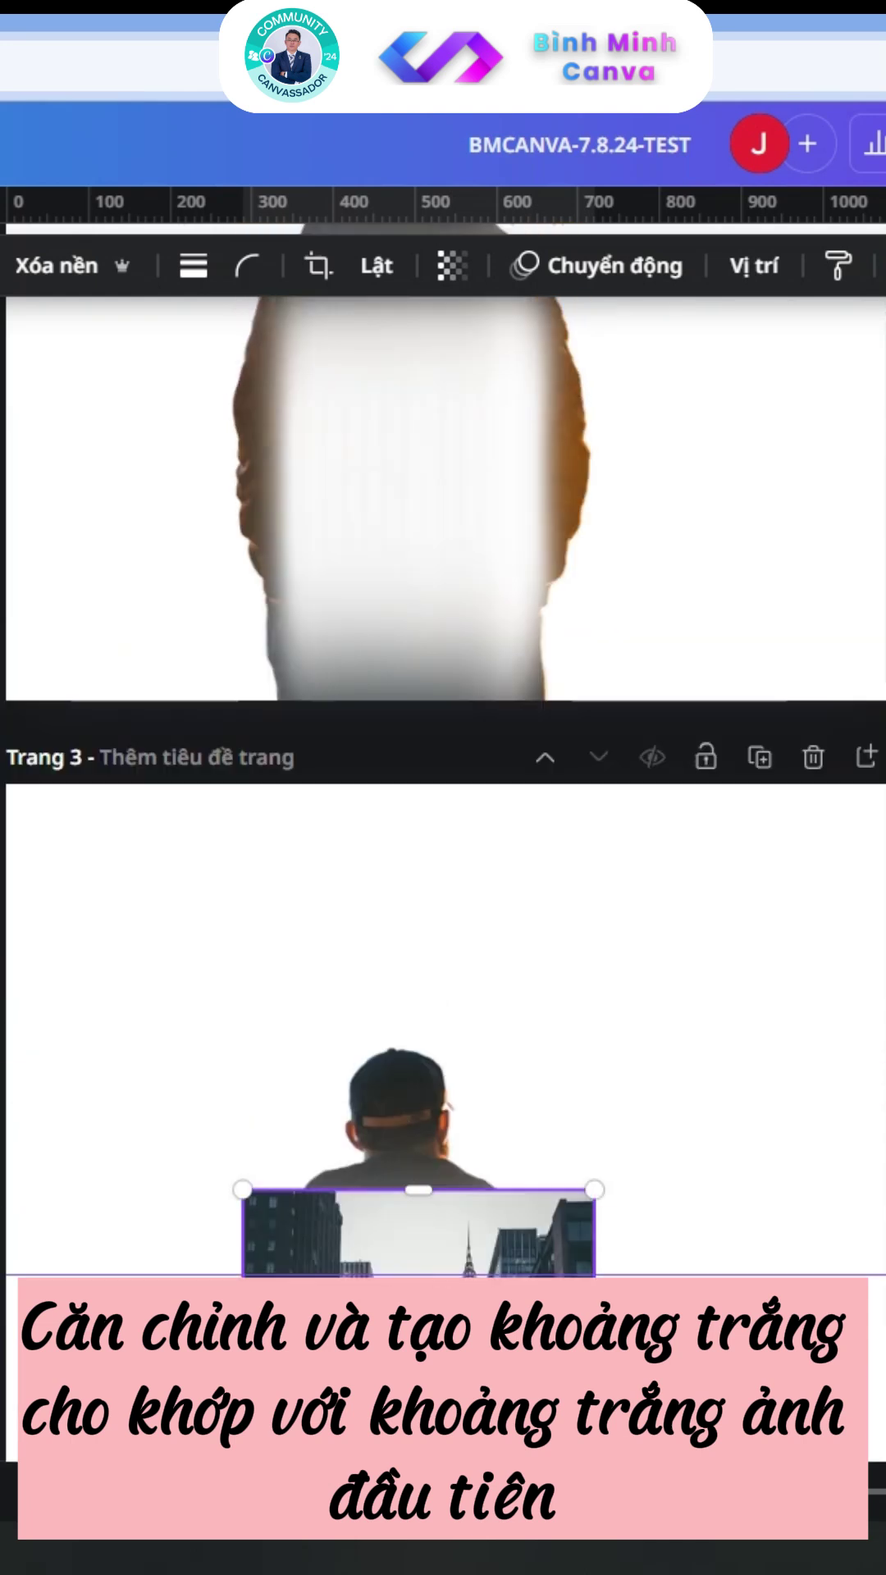
{"action": "left_click_drag", "start_coordinate": [119, 748], "coordinate": [279, 765]}
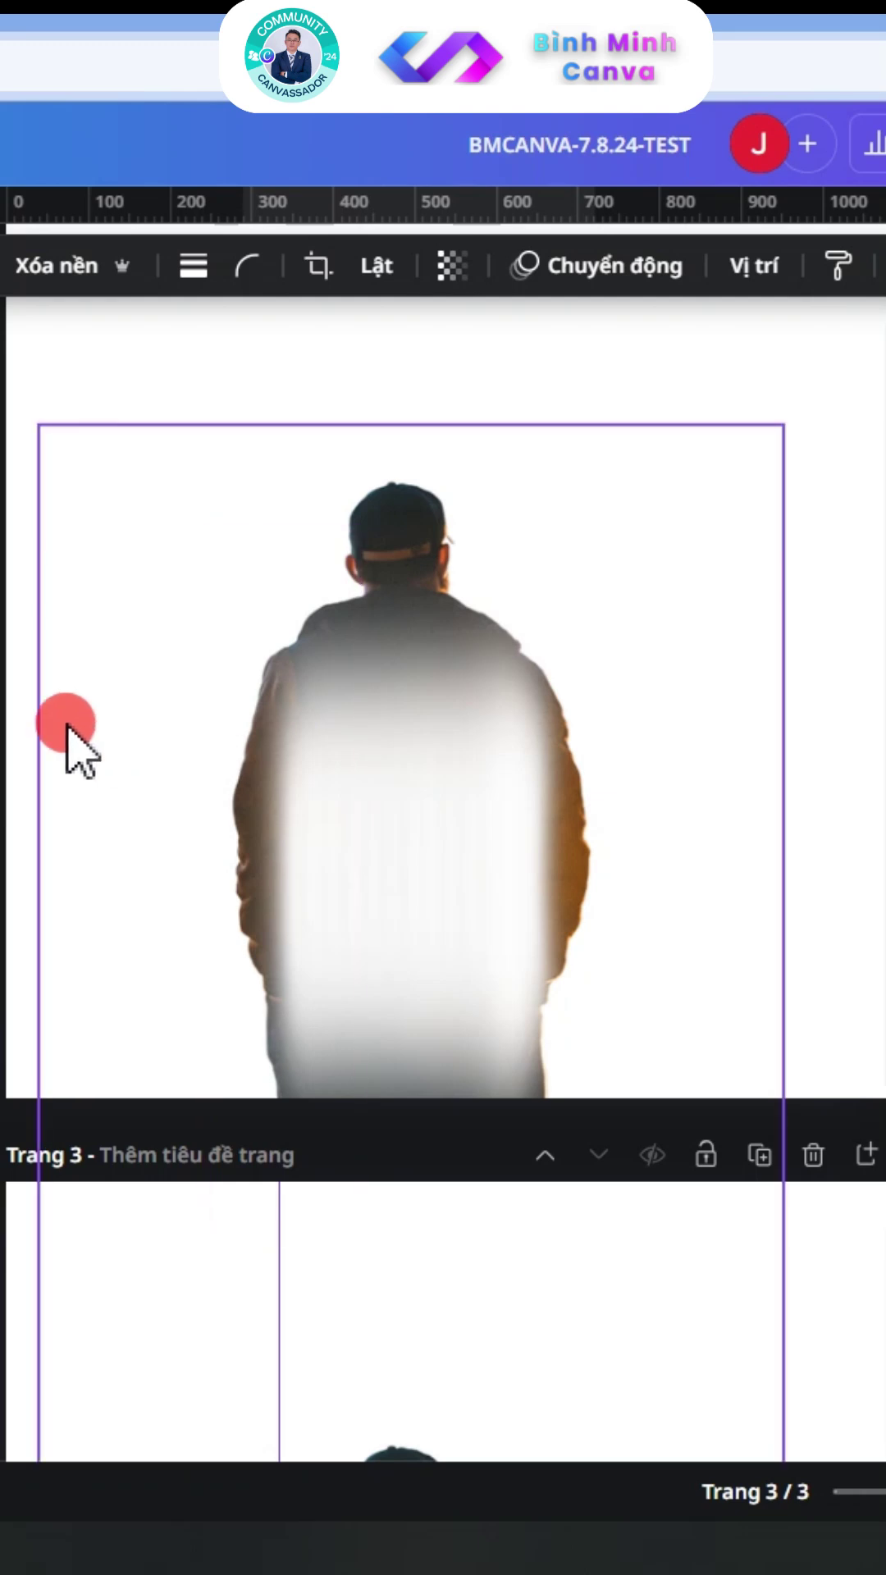
{"action": "left_click_drag", "start_coordinate": [275, 759], "coordinate": [535, 790]}
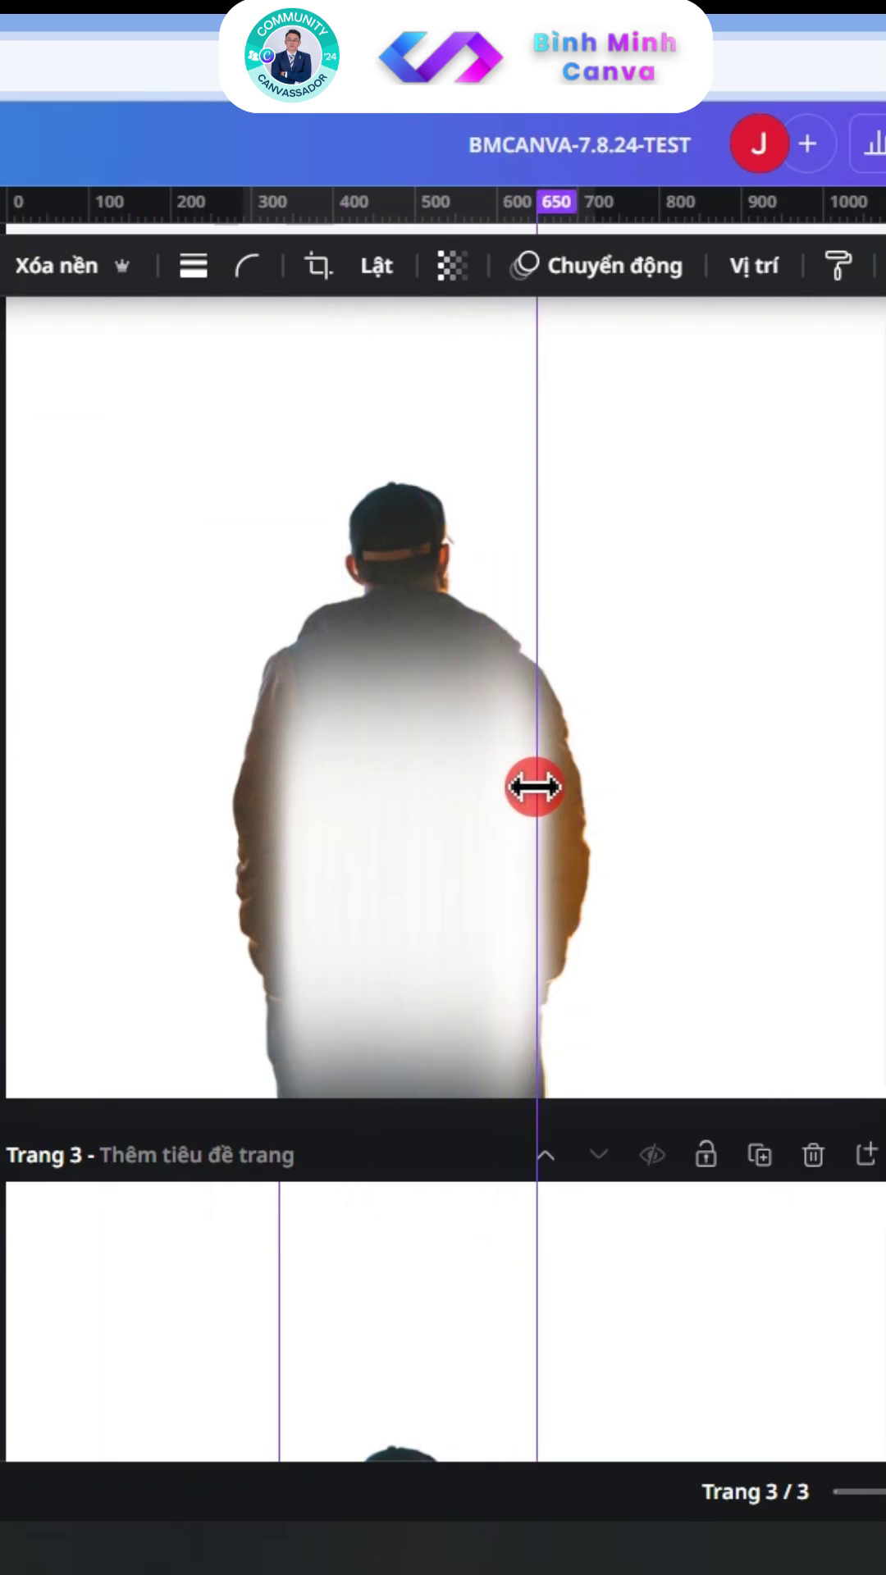
{"action": "left_click_drag", "start_coordinate": [279, 1226], "coordinate": [285, 1222]}
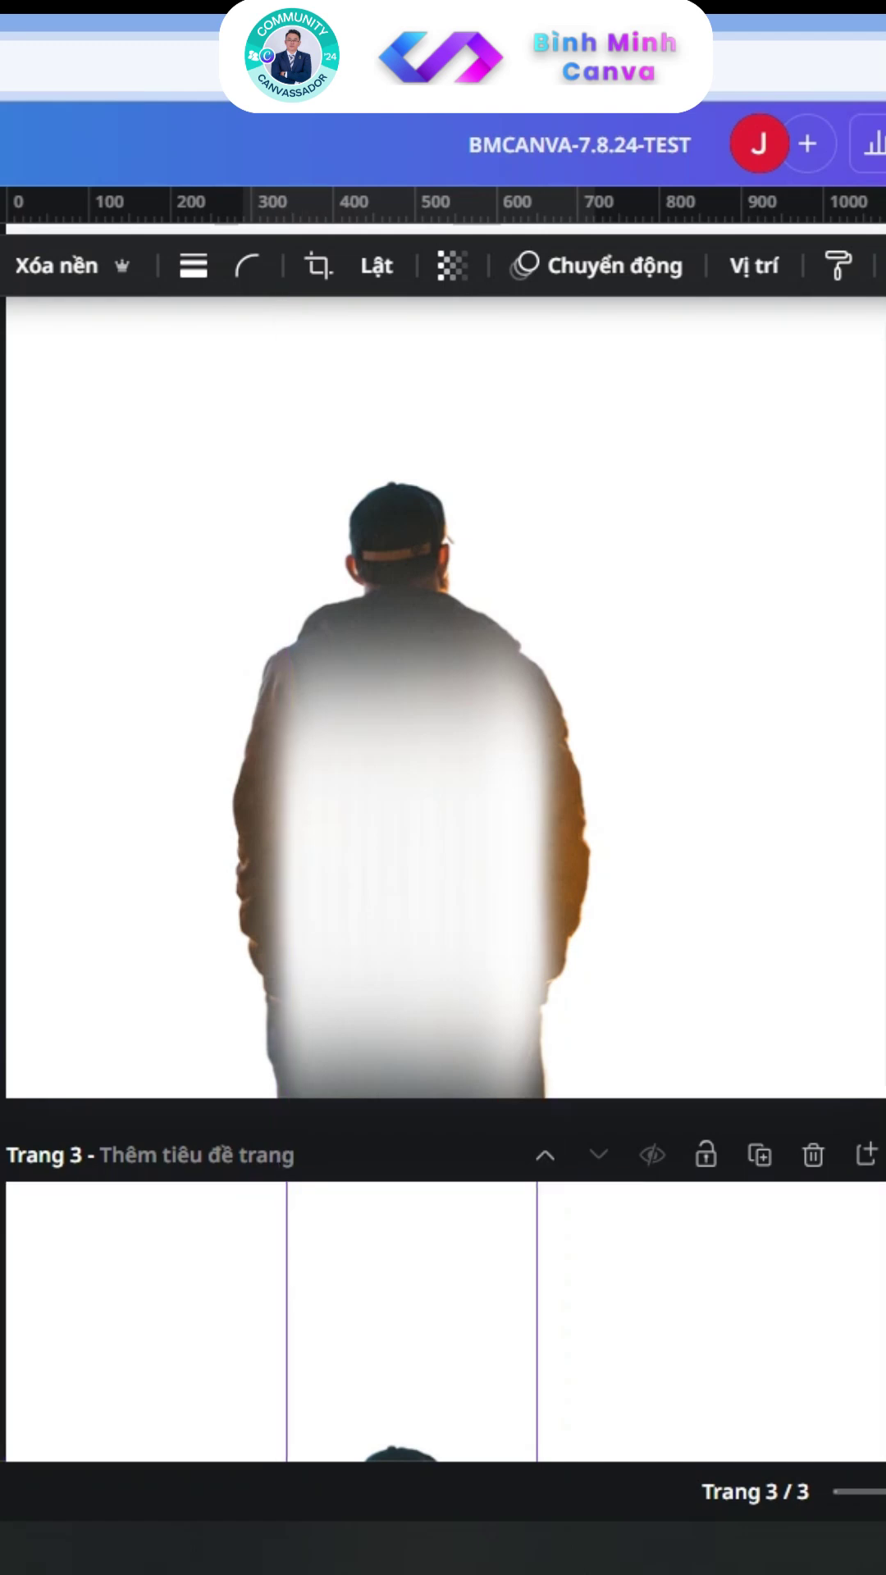
Delete the full-page image of the man behind the city photo on page 3
{"action": "scroll", "coordinate": [443, 877], "scroll_direction": "down", "scroll_amount": 5}
{"action": "key", "text": "ctrl+v"}
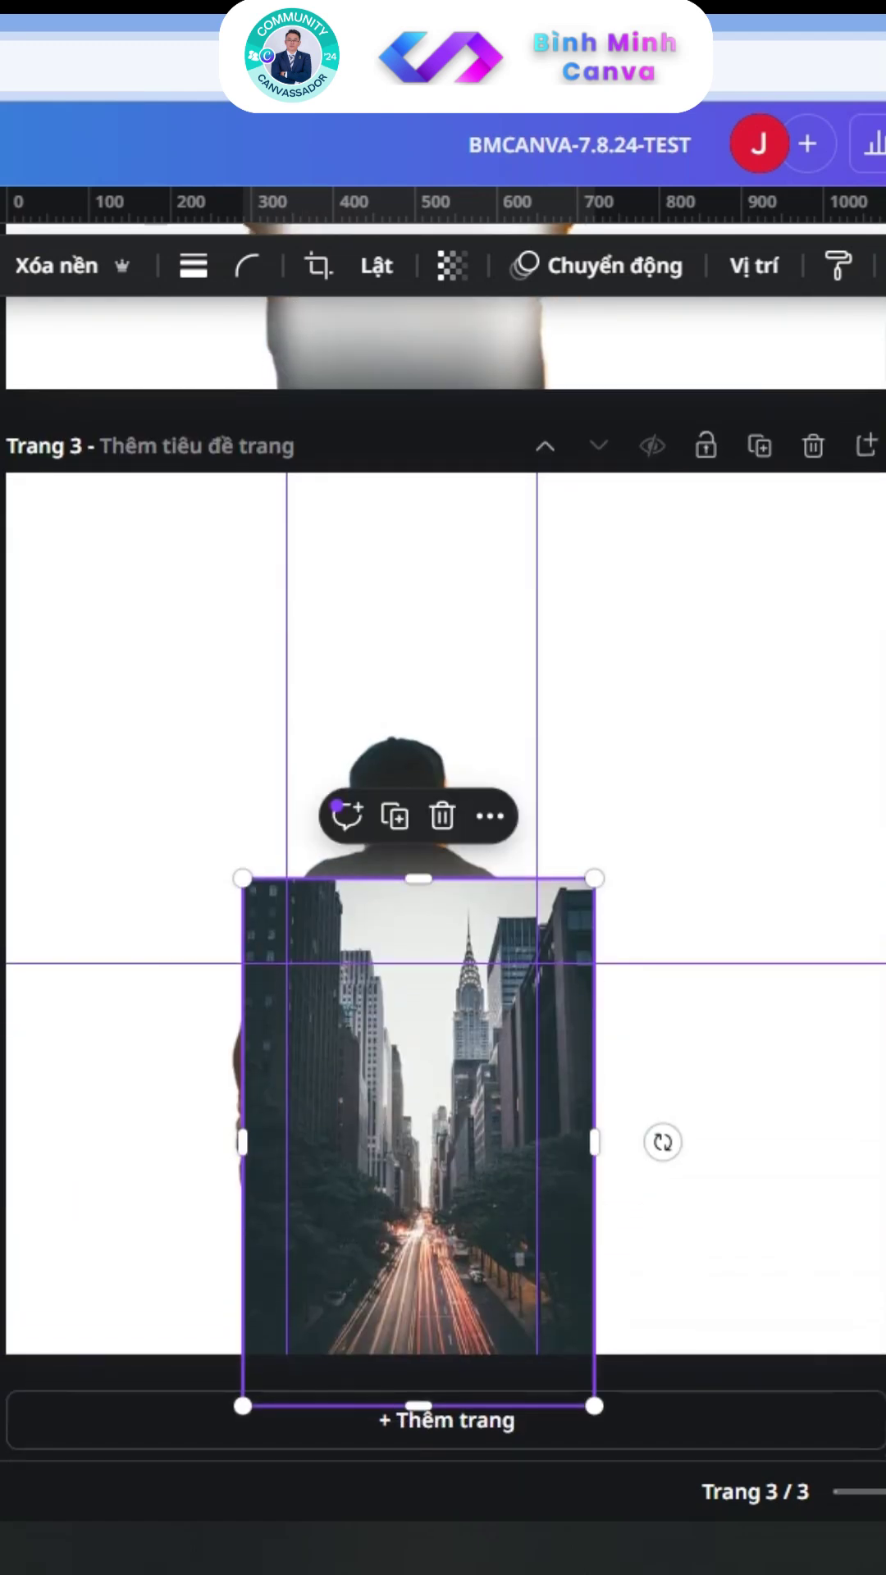
{"action": "left_click", "coordinate": [710, 588]}
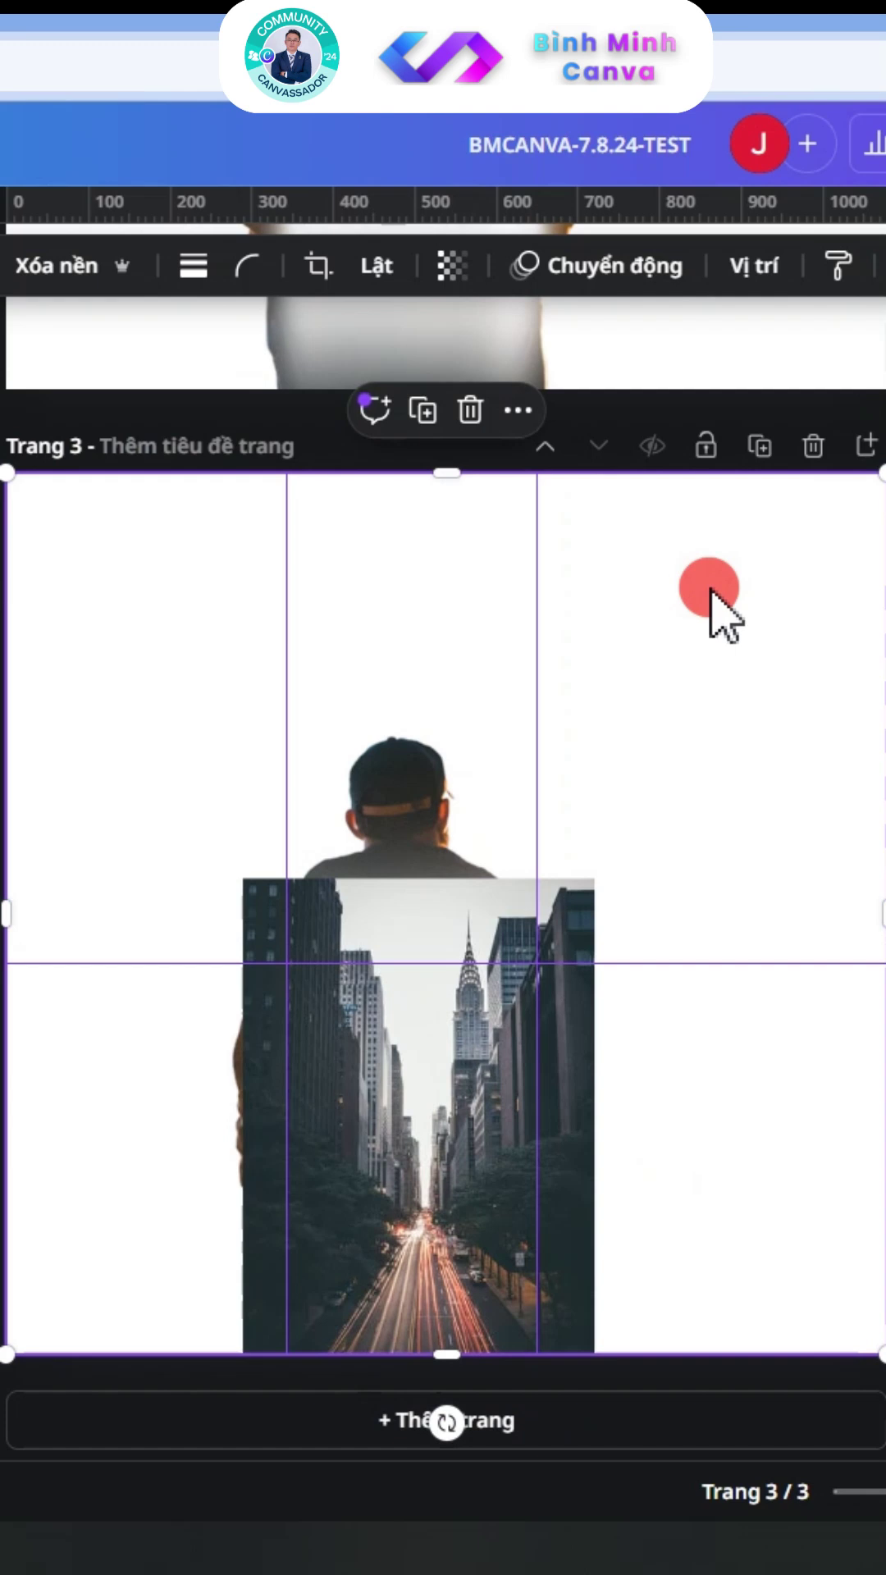
Copy the horizontal white glow from page 1 onto page 3 and stand it upright along the city photo's left edge
{"action": "scroll", "coordinate": [443, 821], "scroll_direction": "up", "scroll_amount": 20}
{"action": "left_click", "coordinate": [265, 583]}
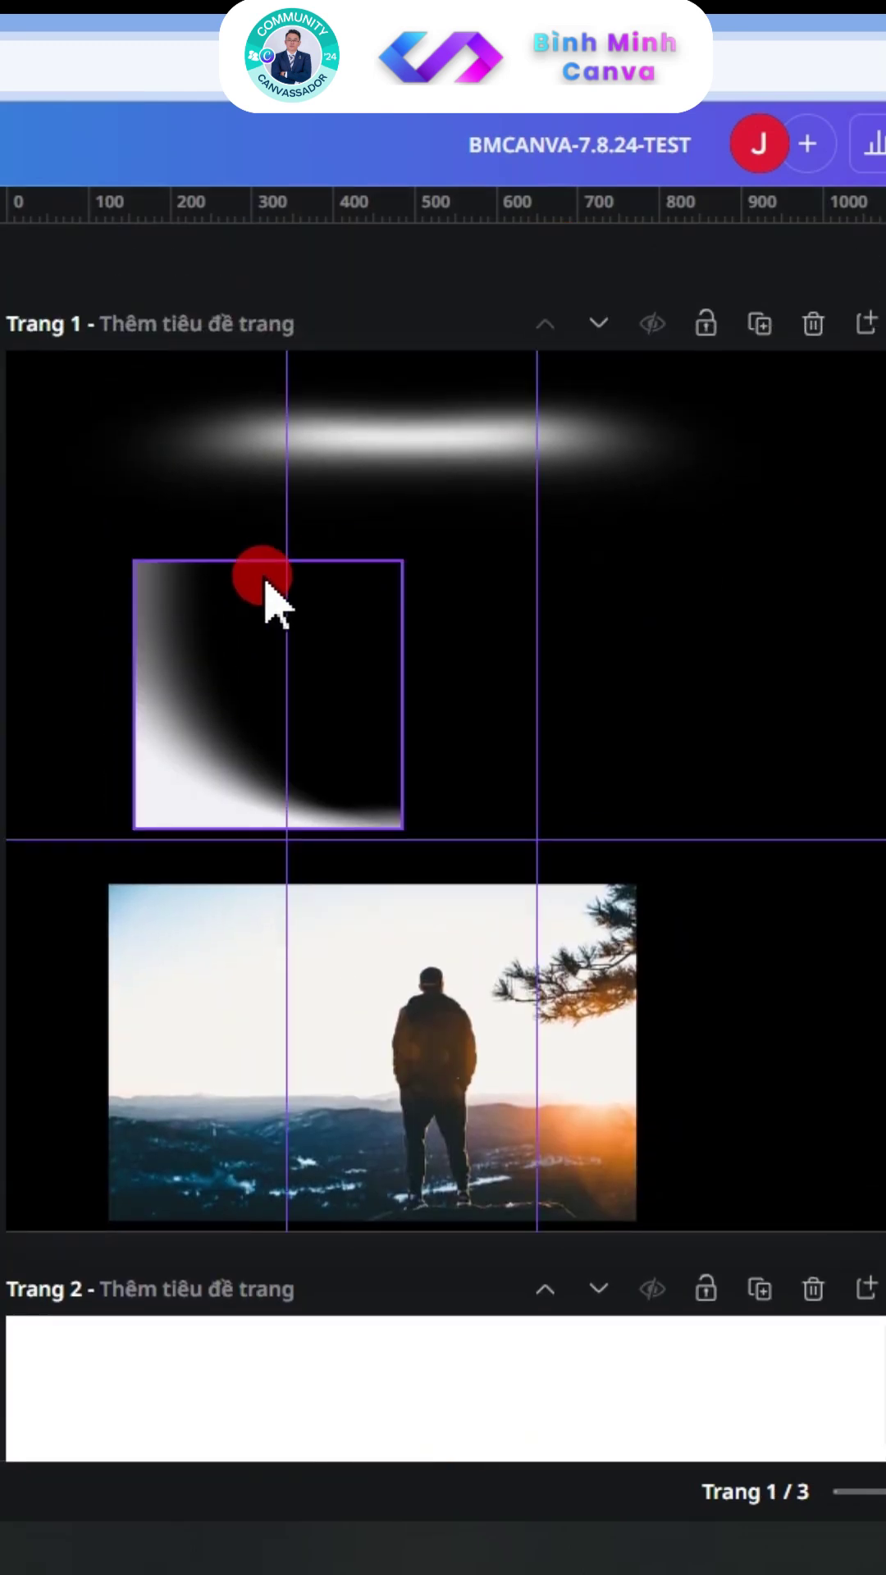
{"action": "left_click", "coordinate": [364, 418]}
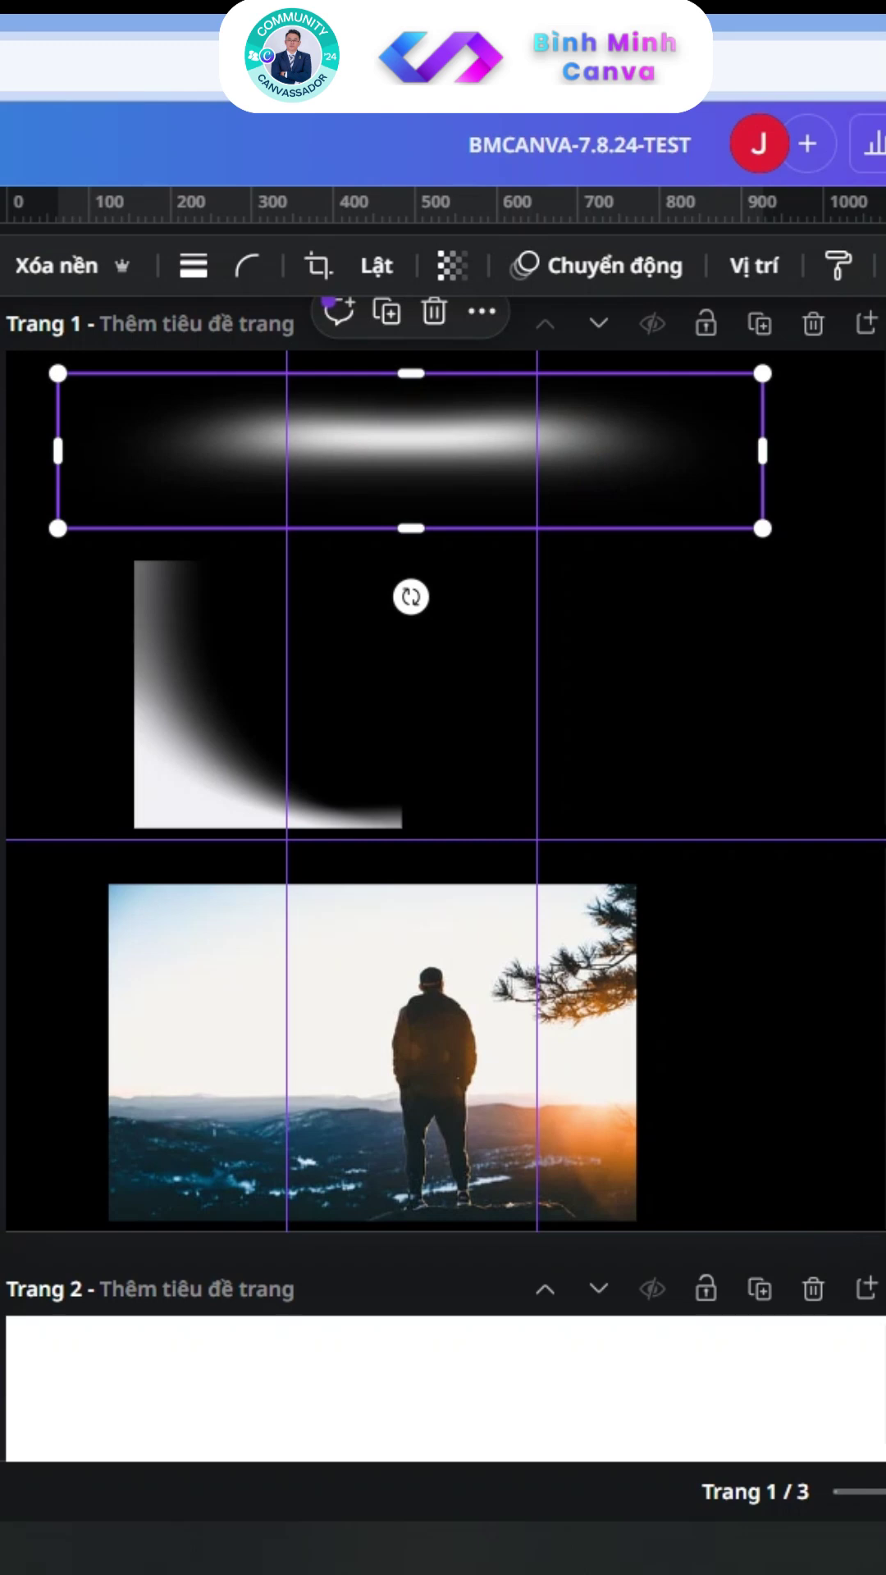
{"action": "scroll", "coordinate": [443, 820], "scroll_direction": "down", "scroll_amount": 15}
{"action": "key", "text": "ctrl+v"}
{"action": "left_click_drag", "start_coordinate": [411, 719], "coordinate": [648, 566]}
{"action": "left_click_drag", "start_coordinate": [354, 753], "coordinate": [253, 1144]}
Lock the city street photo in place on page 3
{"action": "left_click", "coordinate": [417, 1118]}
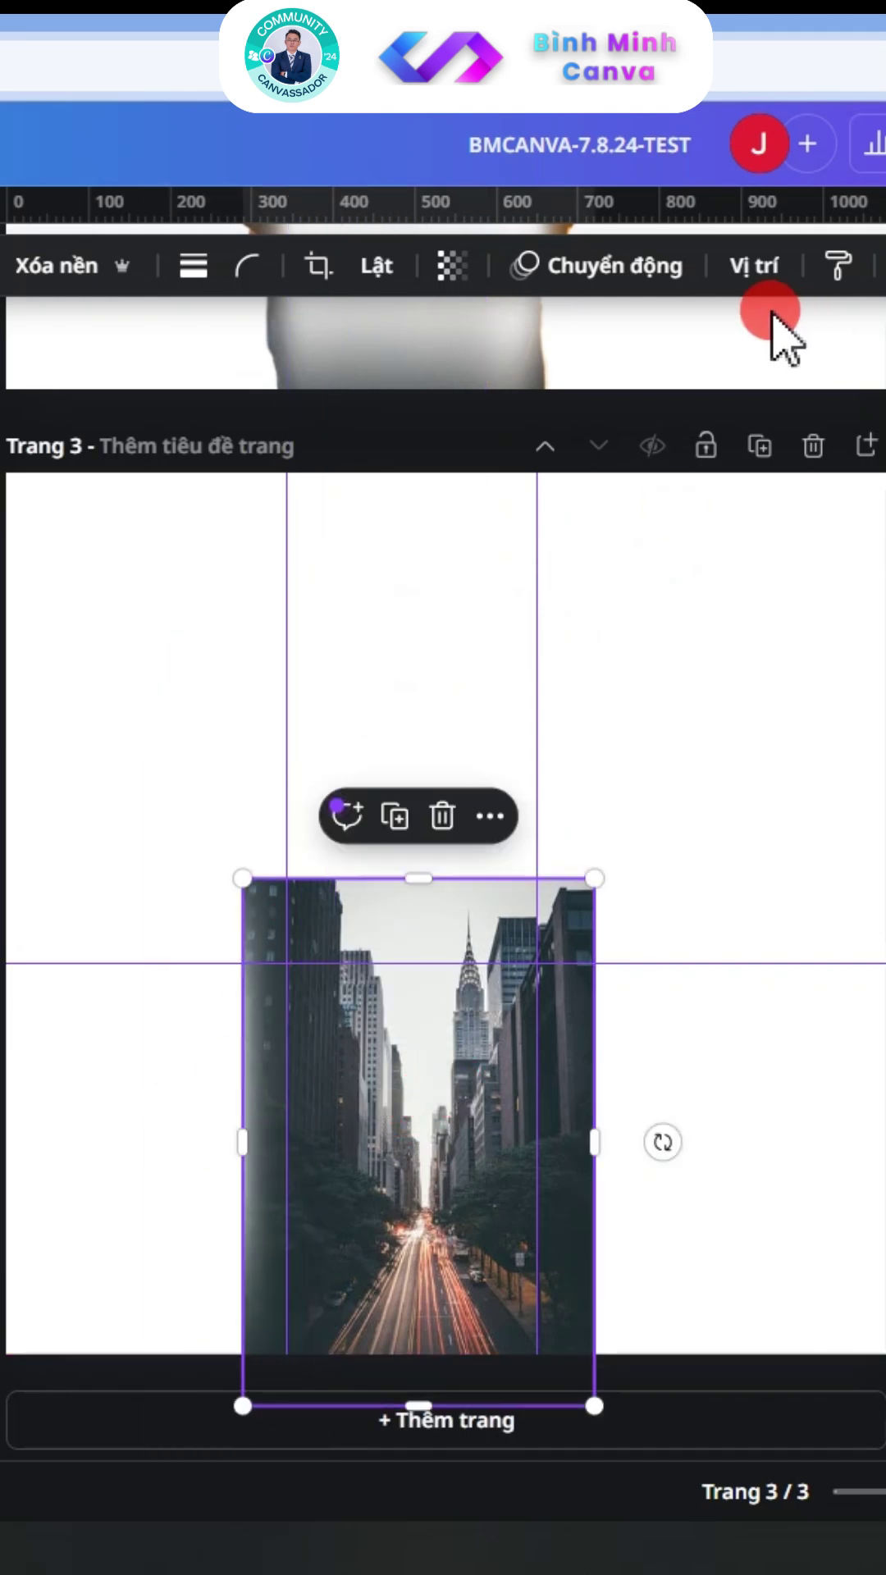
{"action": "right_click", "coordinate": [389, 1022]}
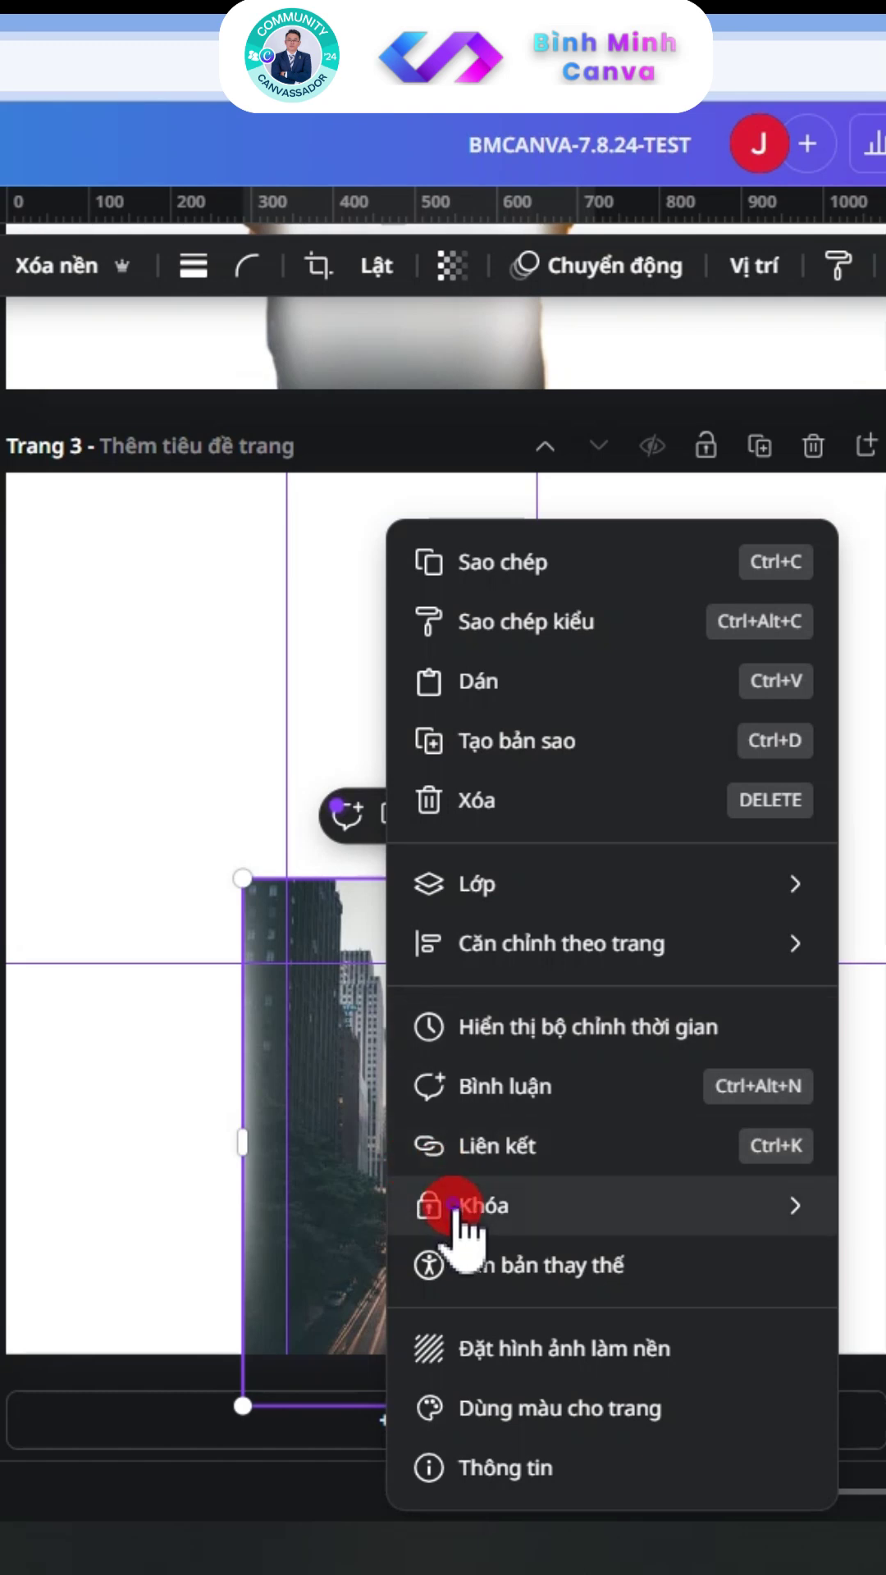
{"action": "mouse_move", "coordinate": [460, 1206]}
{"action": "left_click", "coordinate": [874, 1206]}
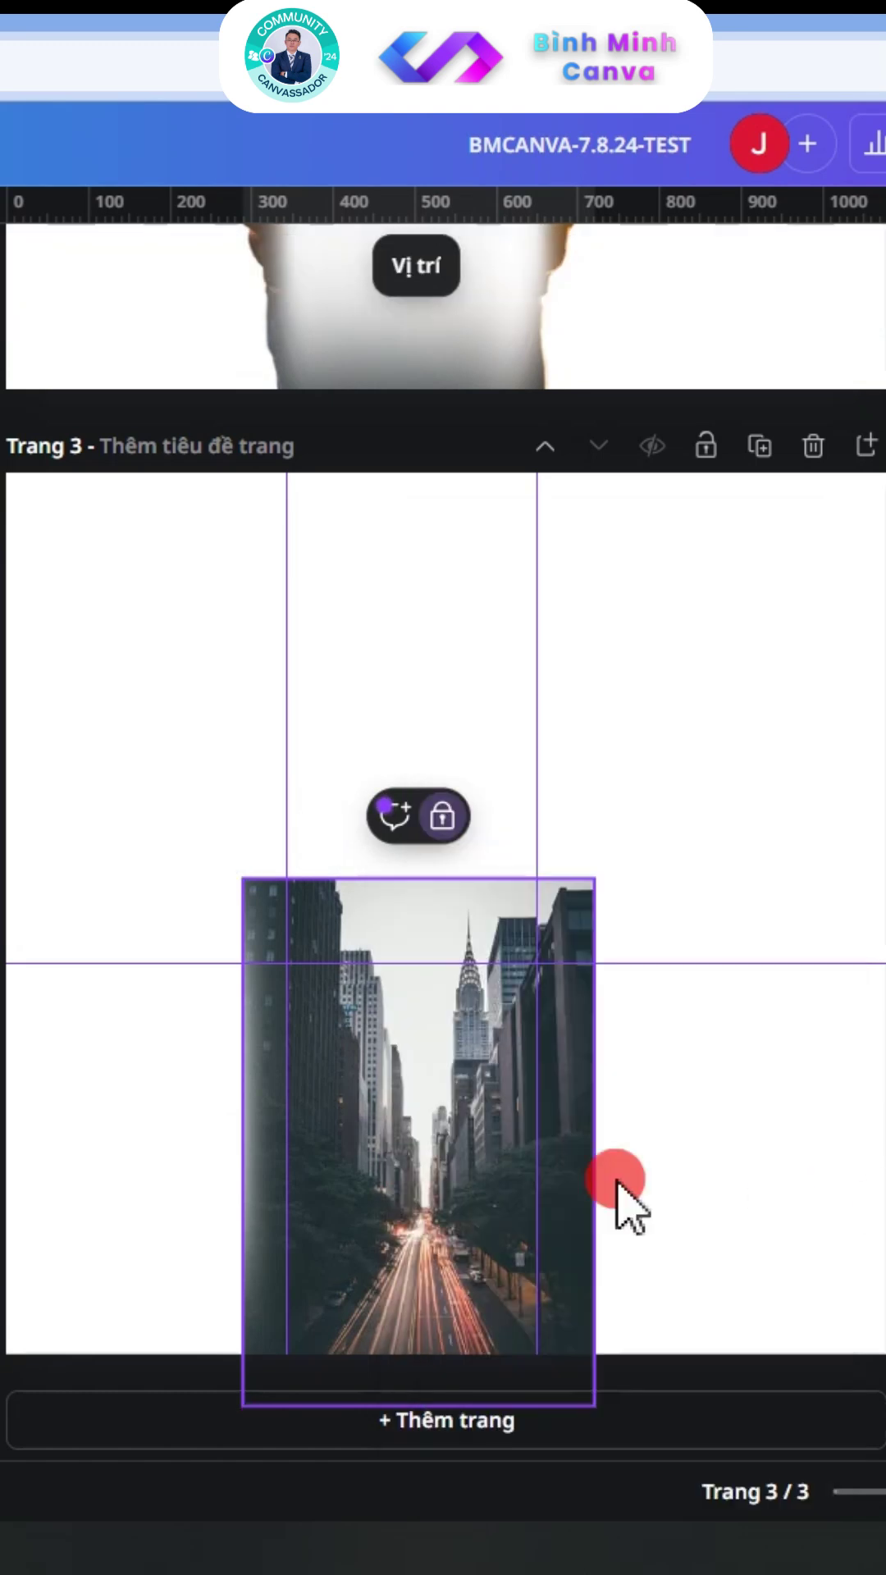
Fade the city photo's left and right sides to white up to the vertical guides with copies of the upright glow
{"action": "left_click", "coordinate": [228, 1100]}
{"action": "left_click_drag", "start_coordinate": [232, 1123], "coordinate": [236, 1362]}
{"action": "left_click_drag", "start_coordinate": [106, 1230], "coordinate": [270, 1099]}
{"action": "left_click_drag", "start_coordinate": [244, 1097], "coordinate": [271, 1097]}
{"action": "left_click_drag", "start_coordinate": [271, 1097], "coordinate": [299, 1096]}
{"action": "left_click_drag", "start_coordinate": [107, 1091], "coordinate": [353, 1091]}
{"action": "left_click_drag", "start_coordinate": [275, 1091], "coordinate": [607, 1101]}
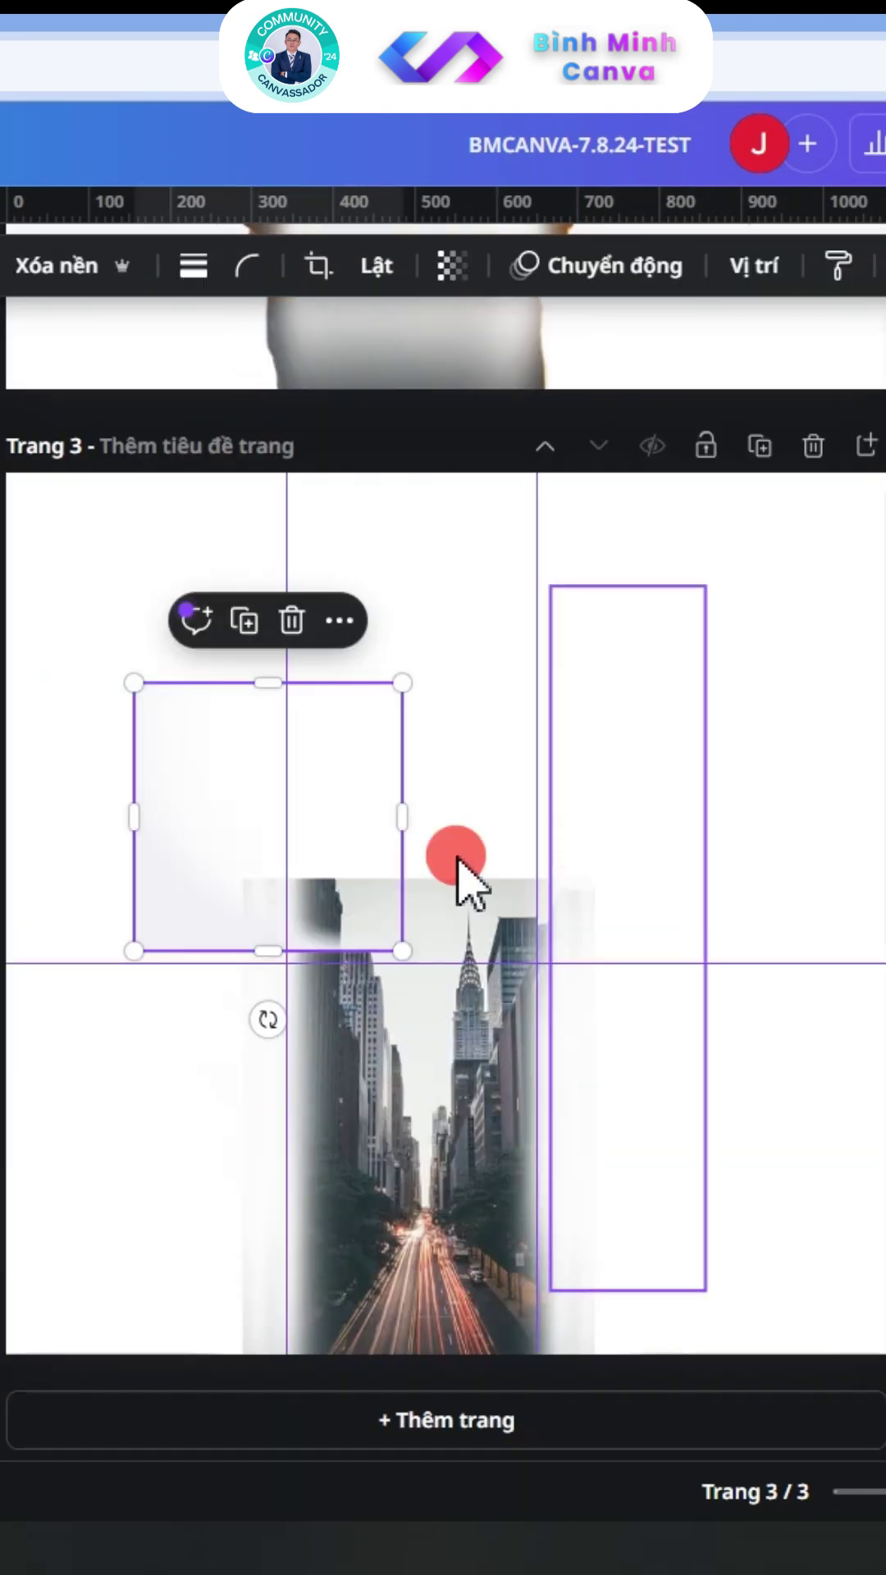
Soften the remaining corners of the city photo on page 3 with flipped copies of the white corner glow
{"action": "left_click_drag", "start_coordinate": [457, 858], "coordinate": [419, 1240]}
{"action": "left_click", "coordinate": [376, 266]}
{"action": "left_click", "coordinate": [412, 343]}
{"action": "left_click_drag", "start_coordinate": [596, 1315], "coordinate": [520, 1022]}
{"action": "left_click", "coordinate": [377, 266]}
{"action": "left_click", "coordinate": [383, 404]}
Resize and duplicate the white glow to fade the city photo's top edge into the white page
{"action": "left_click_drag", "start_coordinate": [490, 904], "coordinate": [465, 844]}
{"action": "left_click_drag", "start_coordinate": [438, 1411], "coordinate": [28, 1001]}
{"action": "left_click_drag", "start_coordinate": [412, 1009], "coordinate": [415, 925]}
{"action": "key", "text": "ctrl+d"}
{"action": "mouse_move", "coordinate": [535, 566]}
{"action": "left_mouse_down"}
{"action": "mouse_move", "coordinate": [372, 894]}
{"action": "mouse_move", "coordinate": [378, 861]}
{"action": "left_mouse_up"}
{"action": "left_click", "coordinate": [648, 1100]}
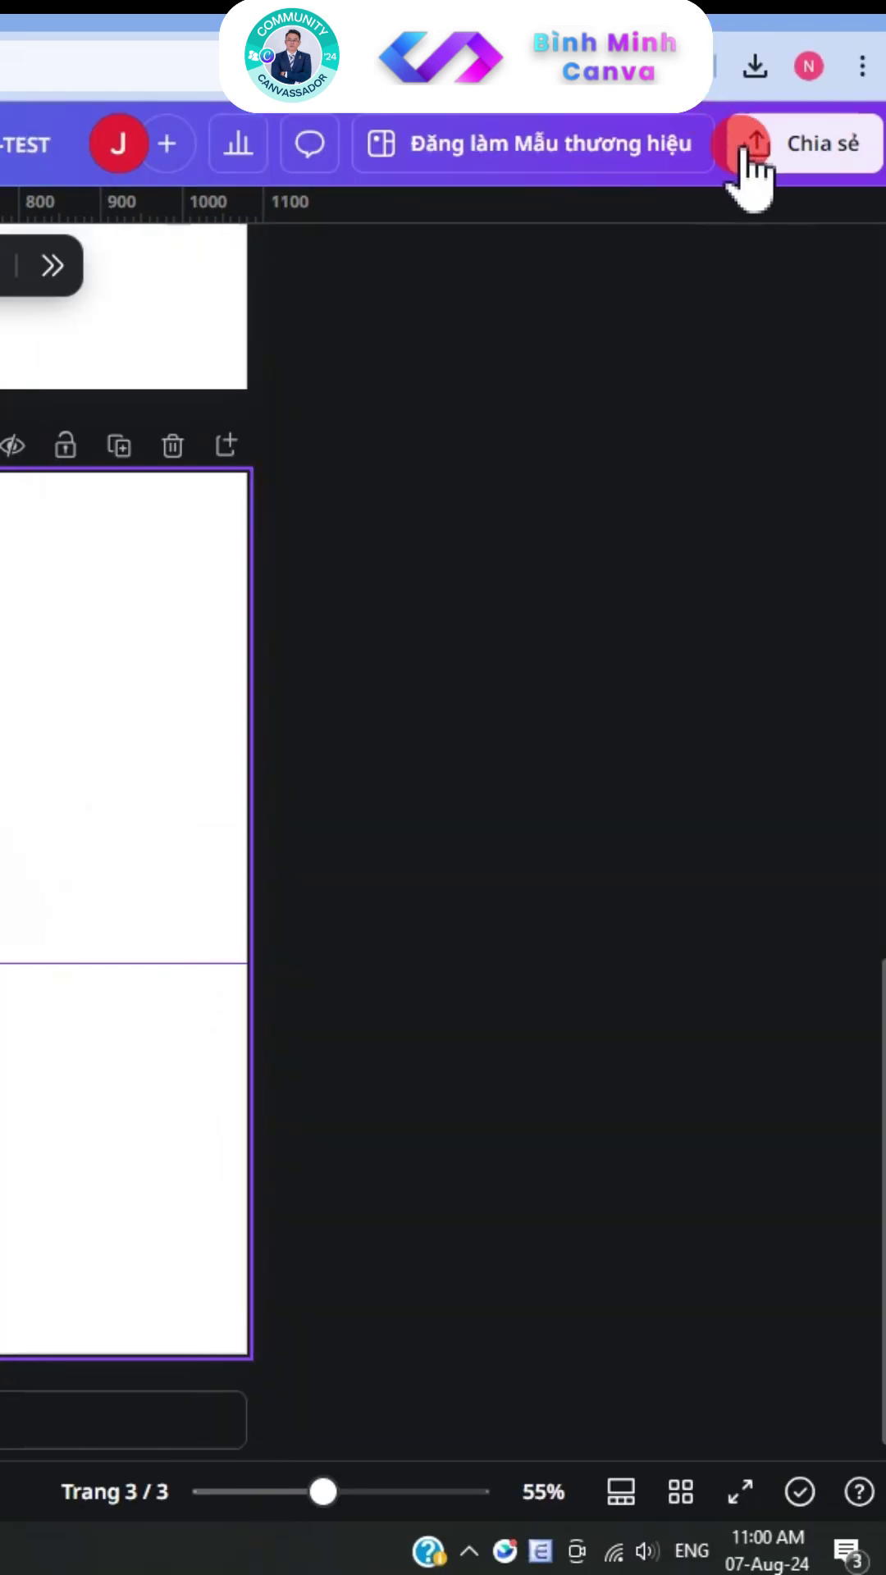
Download only page 3 as a PNG and upload the downloaded file BMCANVA-7.8.24-TEST (1).png into the design
{"action": "left_click", "coordinate": [755, 156]}
{"action": "left_click", "coordinate": [402, 934]}
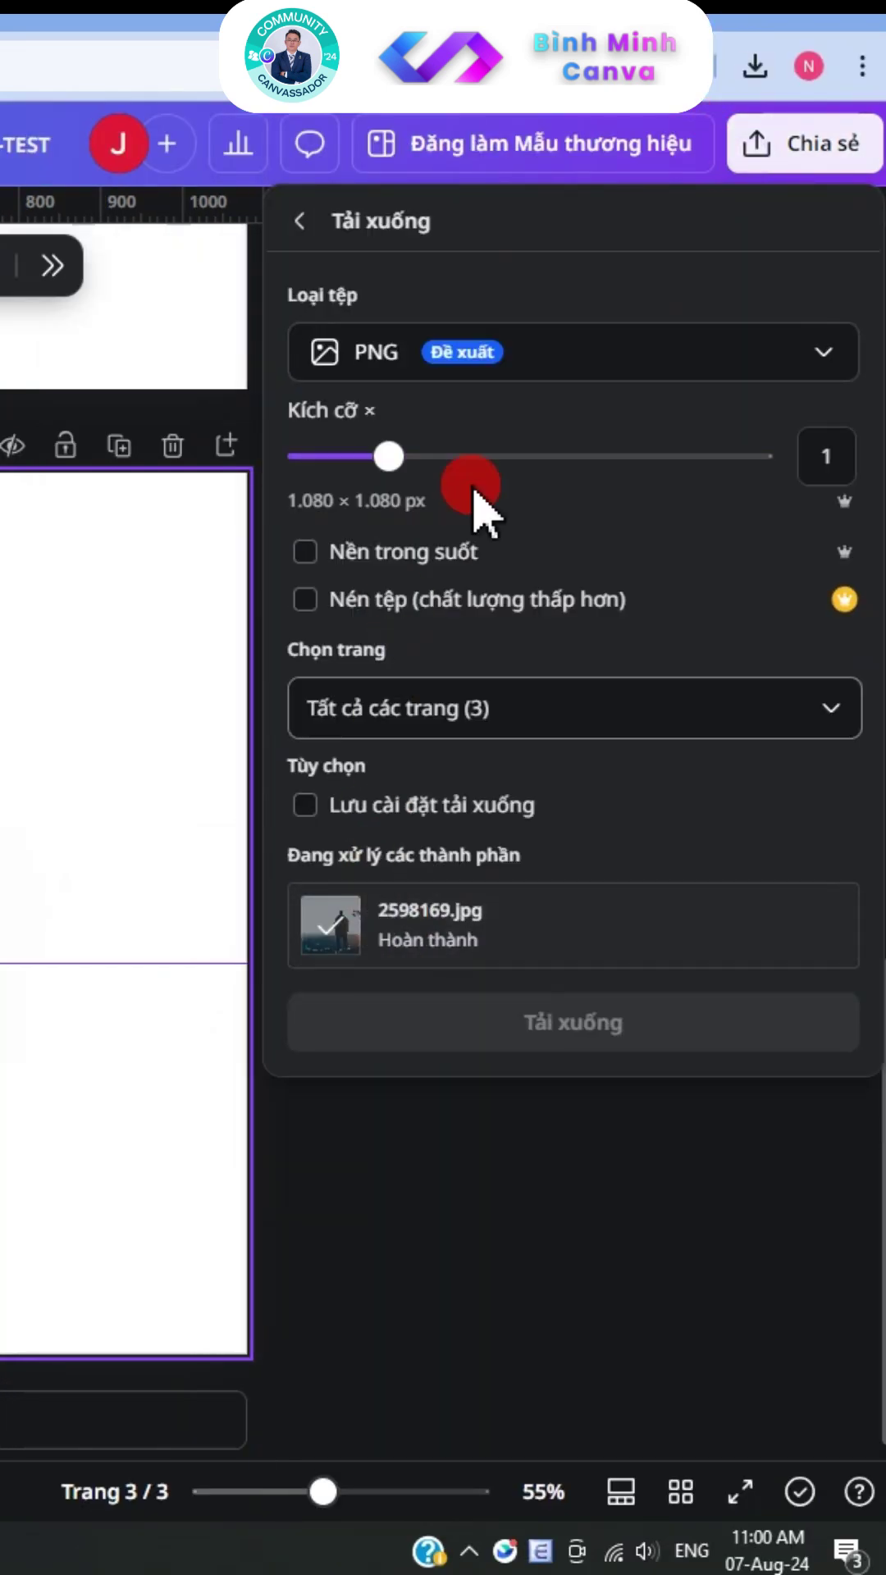
{"action": "left_click", "coordinate": [492, 354]}
{"action": "left_click", "coordinate": [511, 607]}
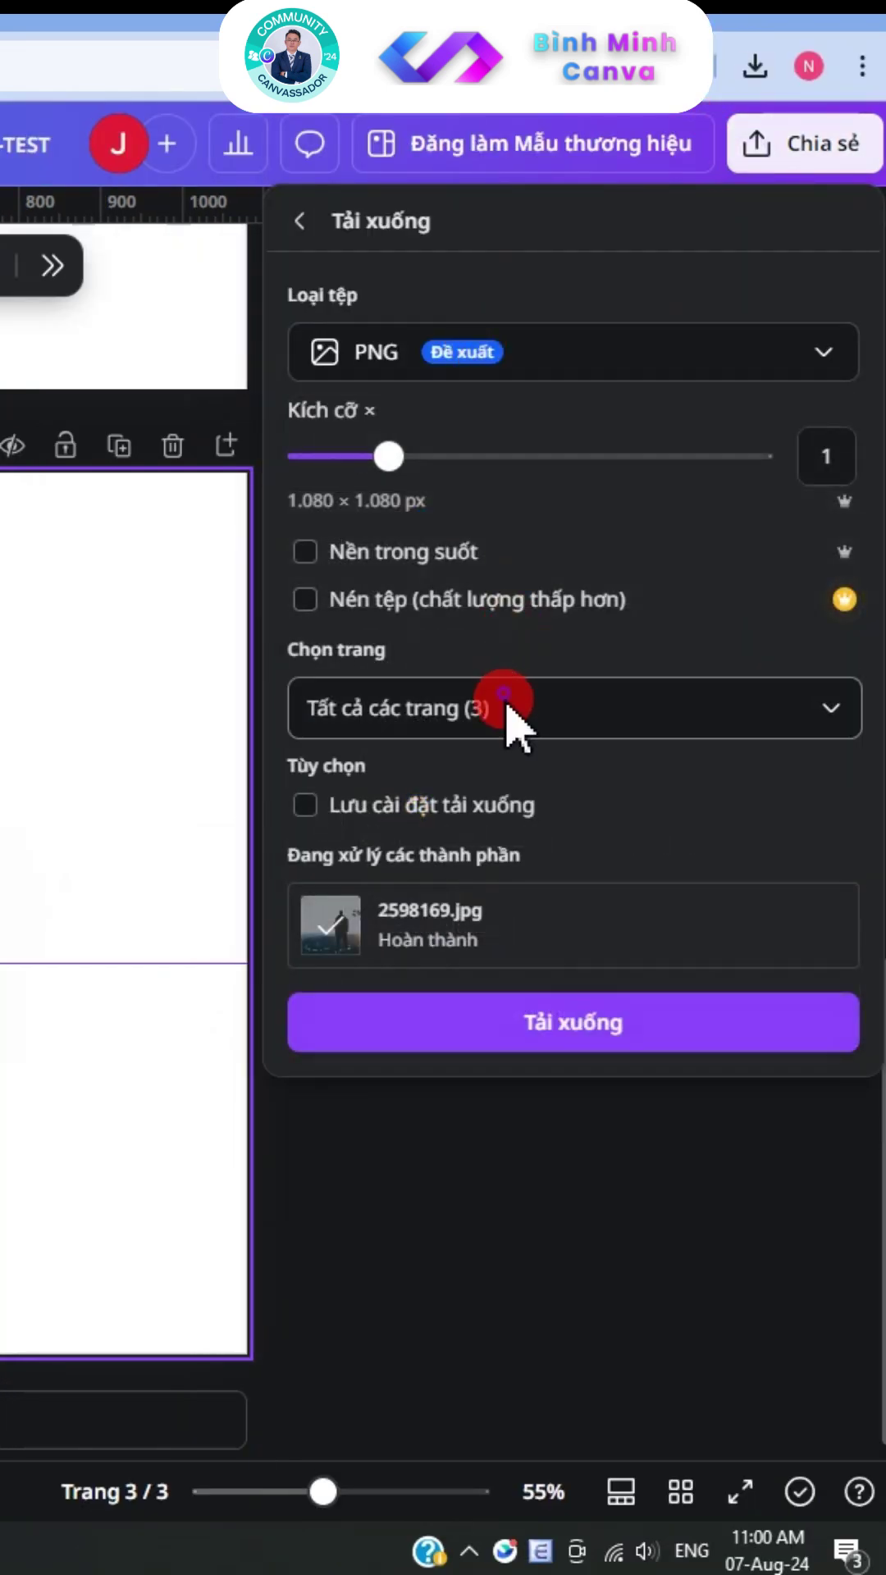
{"action": "left_click", "coordinate": [509, 693]}
{"action": "left_click", "coordinate": [435, 793]}
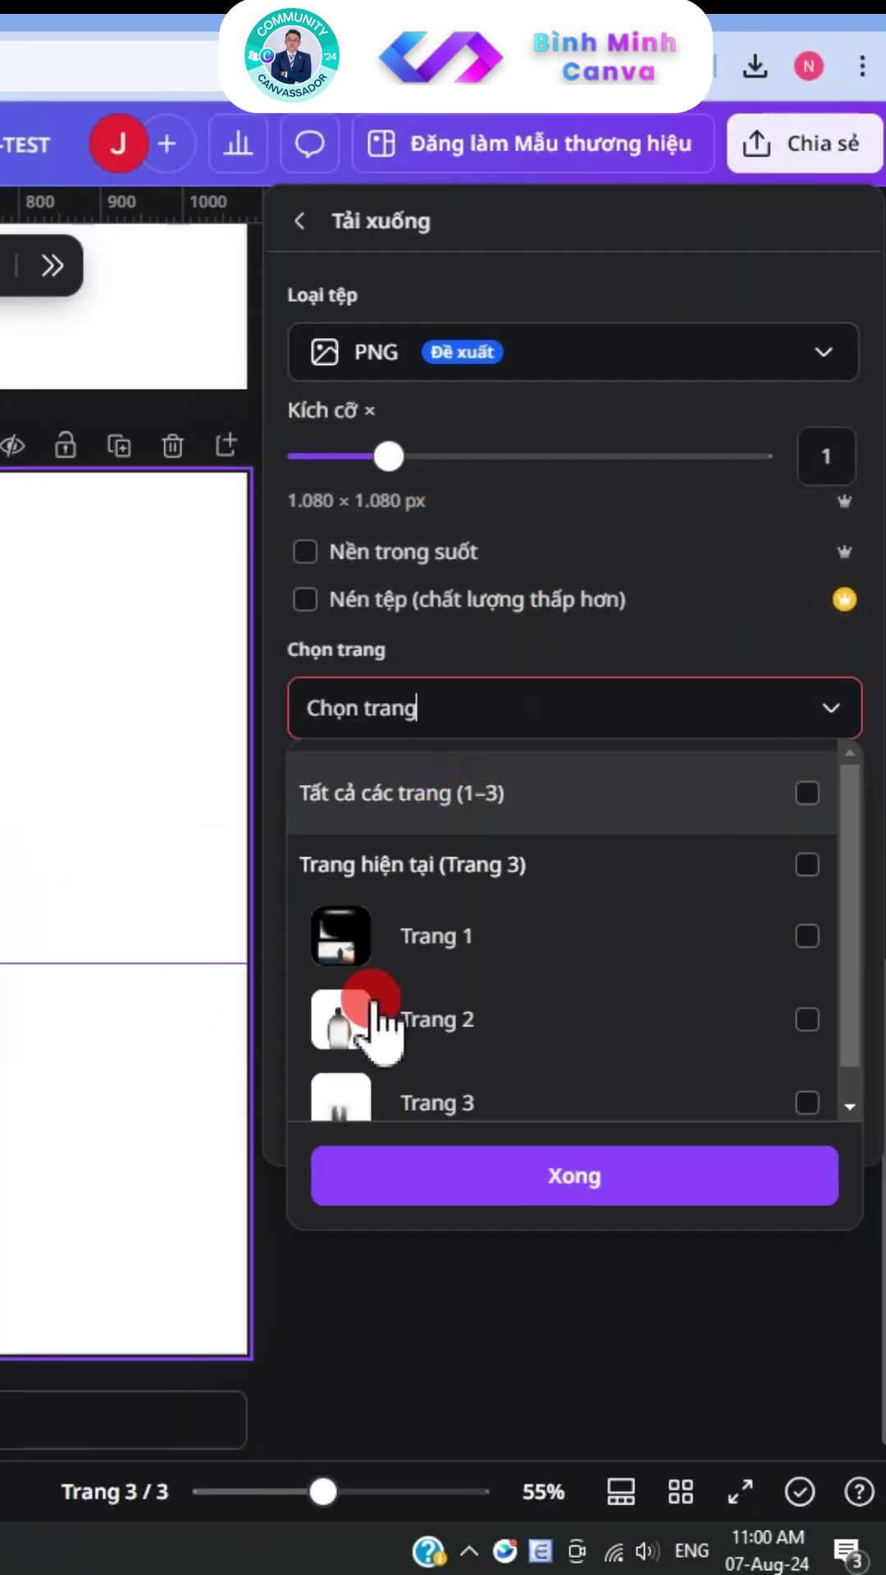
{"action": "left_click", "coordinate": [459, 1100]}
{"action": "left_click", "coordinate": [497, 1267]}
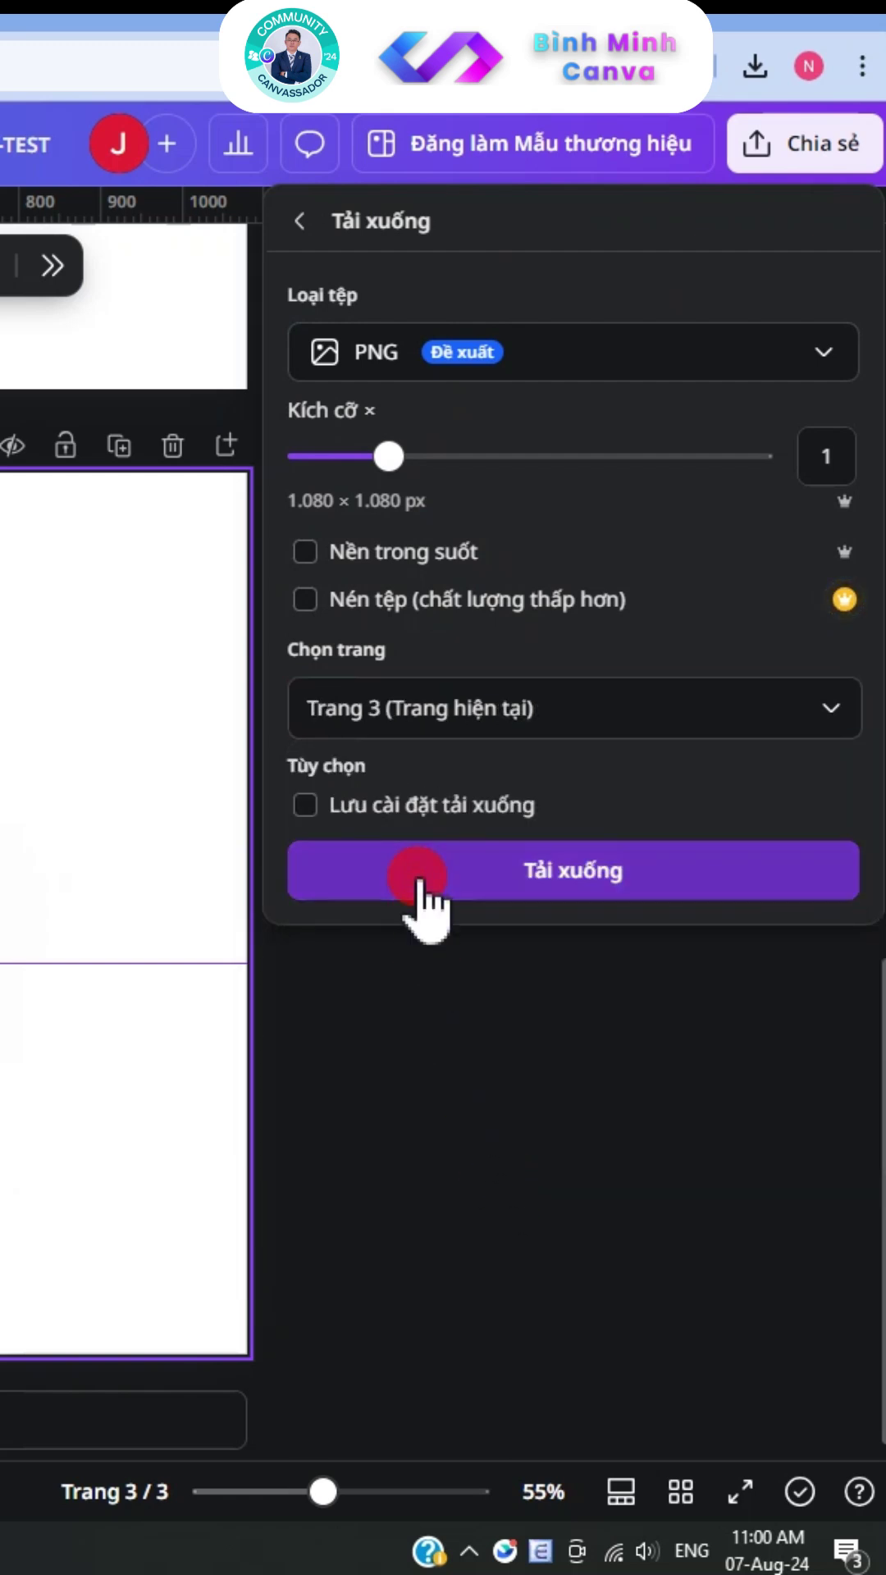
{"action": "left_click", "coordinate": [418, 877]}
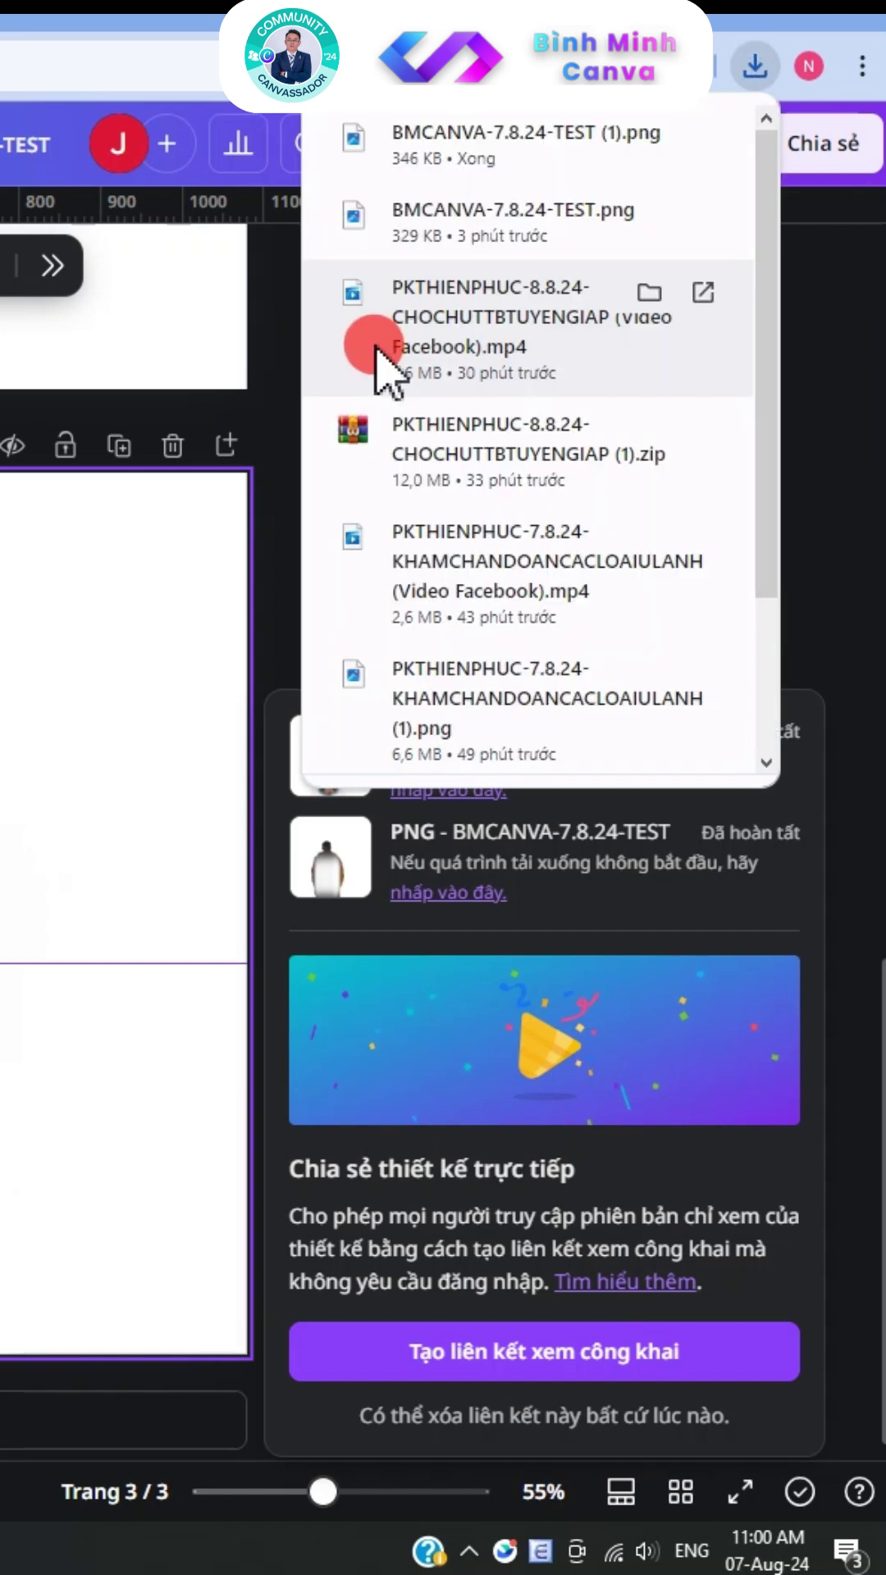
{"action": "left_click_drag", "start_coordinate": [466, 135], "coordinate": [1, 246]}
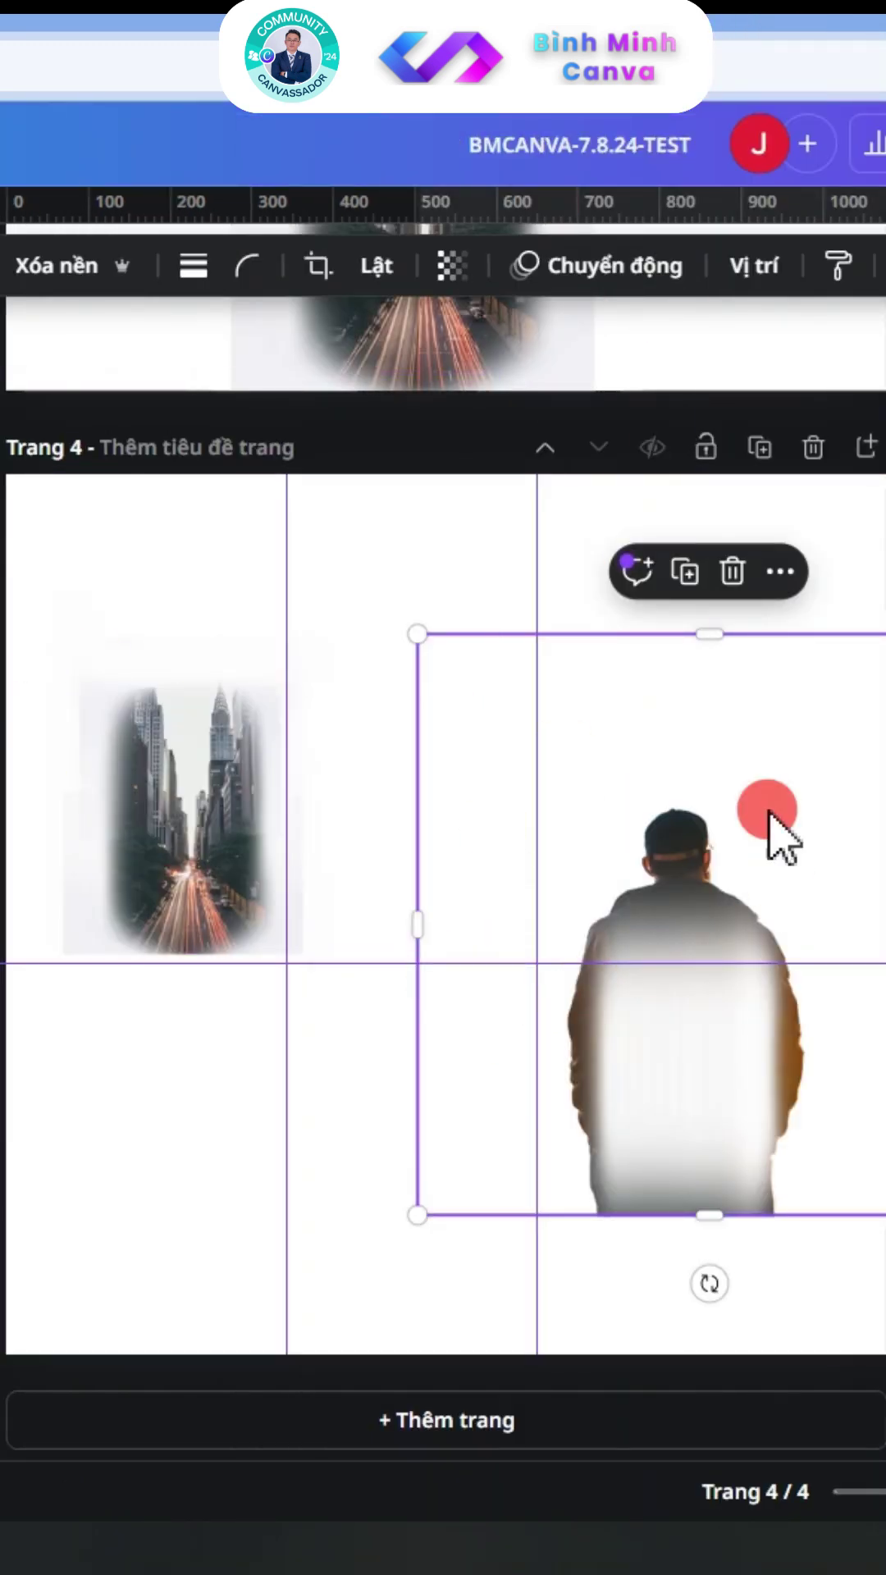
Reposition and enlarge the image of the man with the whitened torso until it fills page 4
{"action": "left_click_drag", "start_coordinate": [776, 880], "coordinate": [515, 982]}
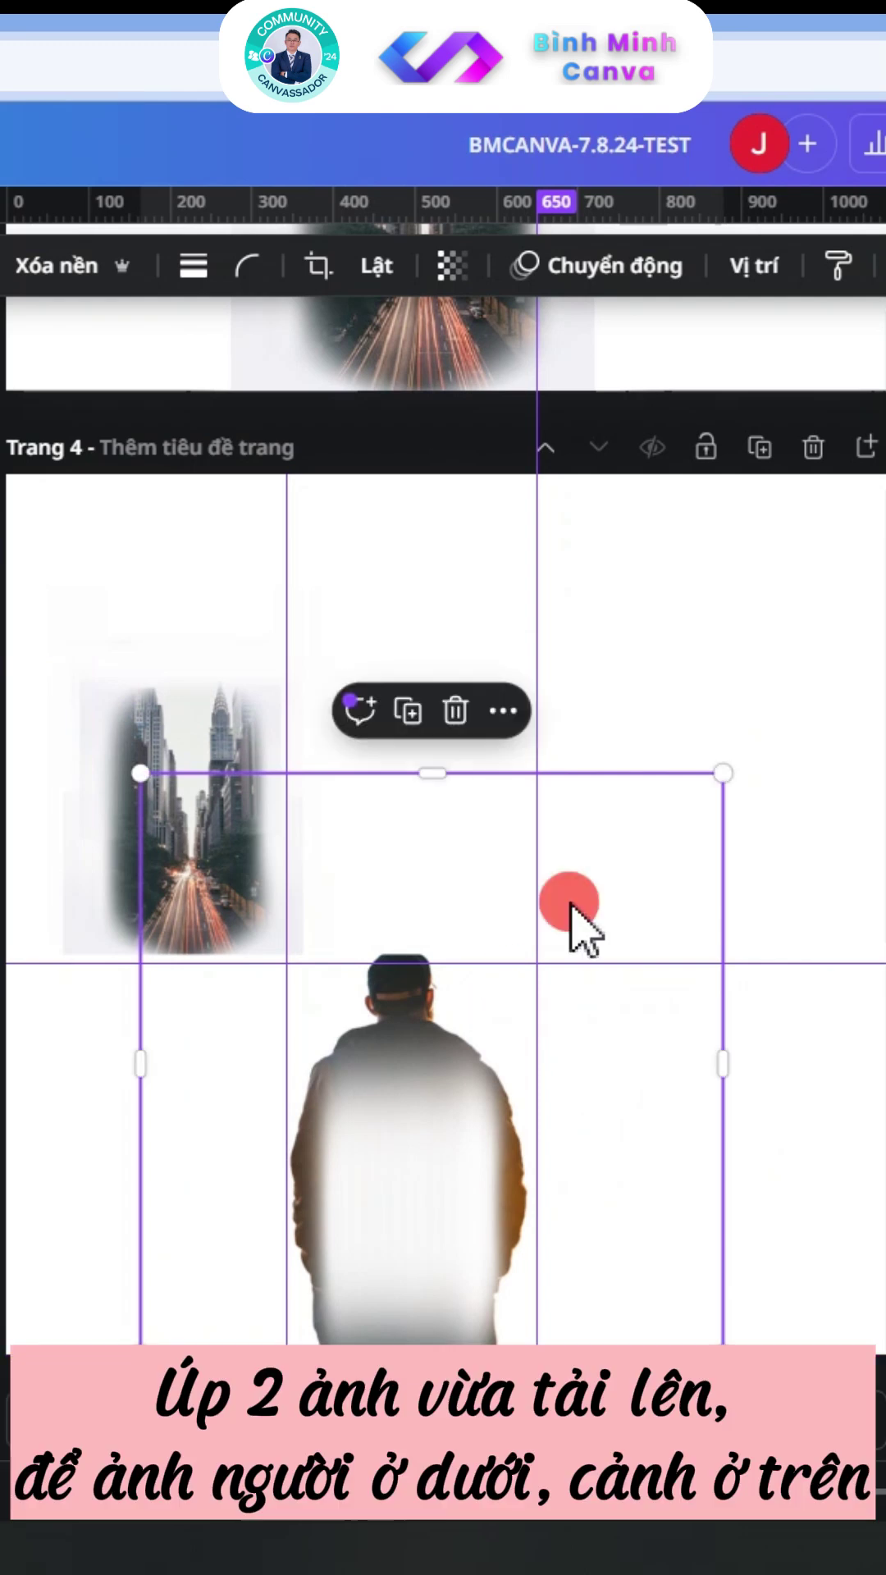
{"action": "left_click_drag", "start_coordinate": [660, 817], "coordinate": [653, 640]}
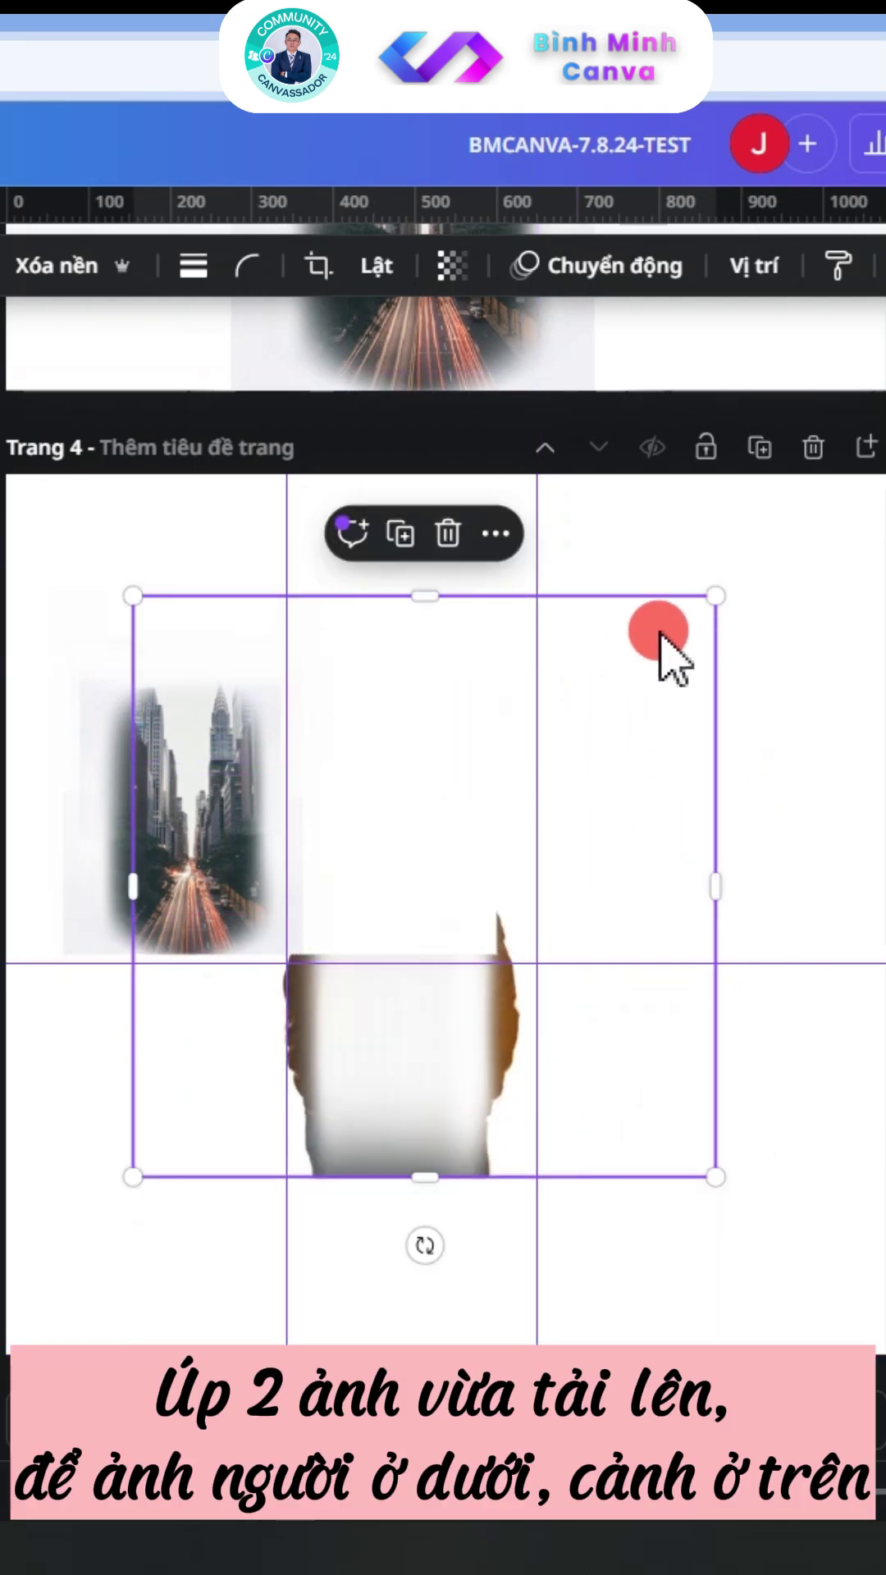
{"action": "left_click_drag", "start_coordinate": [716, 584], "coordinate": [879, 497]}
{"action": "left_click_drag", "start_coordinate": [756, 675], "coordinate": [765, 857]}
{"action": "left_click_drag", "start_coordinate": [167, 634], "coordinate": [2, 496]}
{"action": "left_click", "coordinate": [258, 671]}
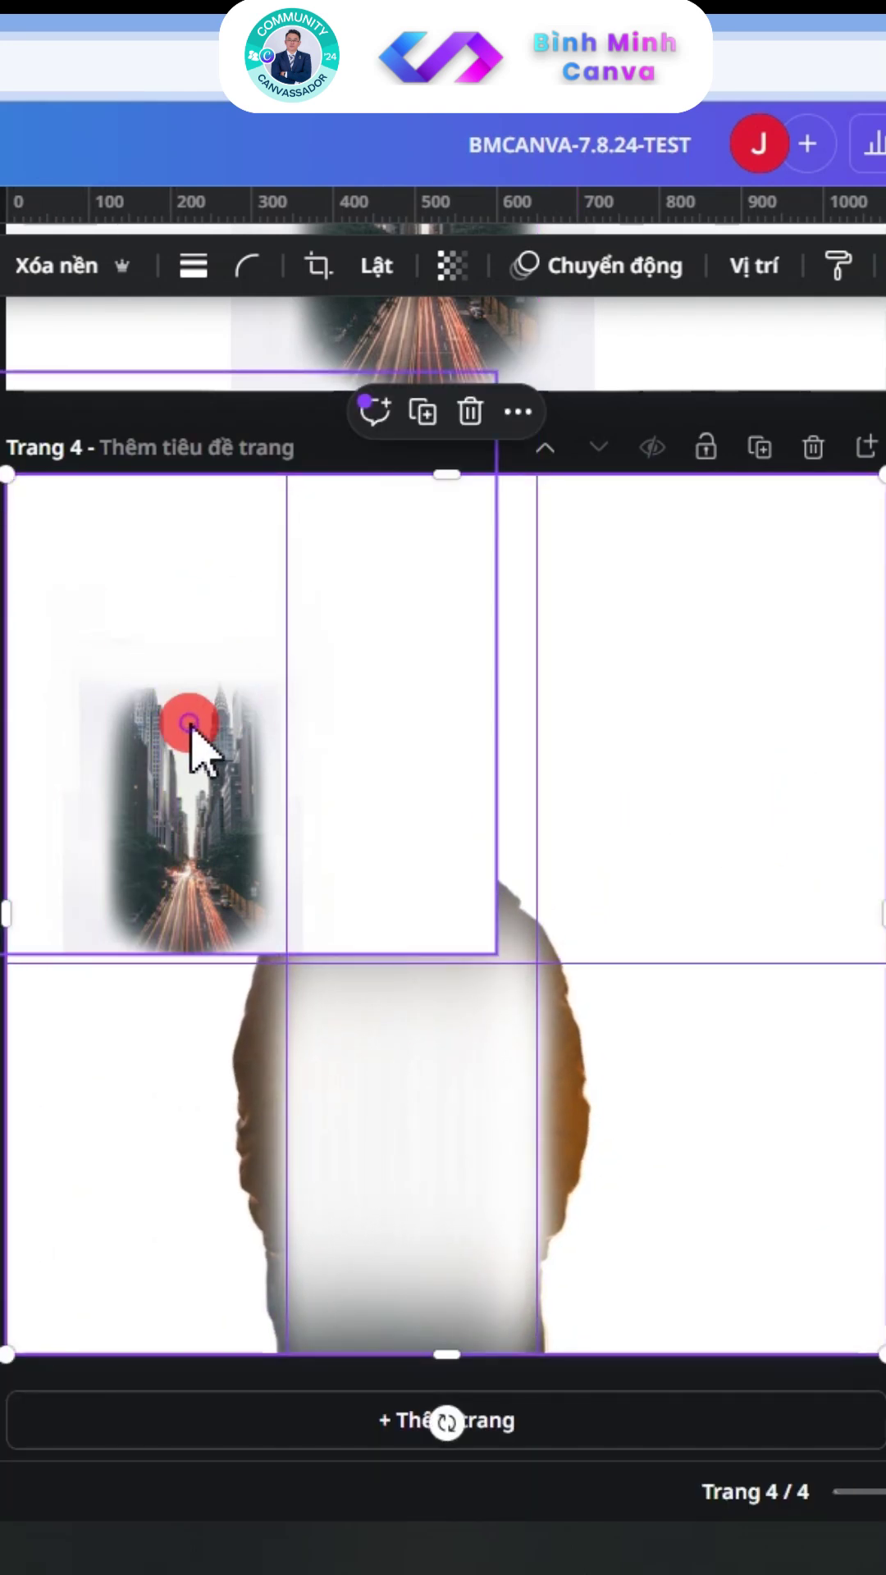
Enlarge the faded city image to fill page 4 over the man and make it semi-transparent
{"action": "left_click_drag", "start_coordinate": [187, 722], "coordinate": [571, 1114]}
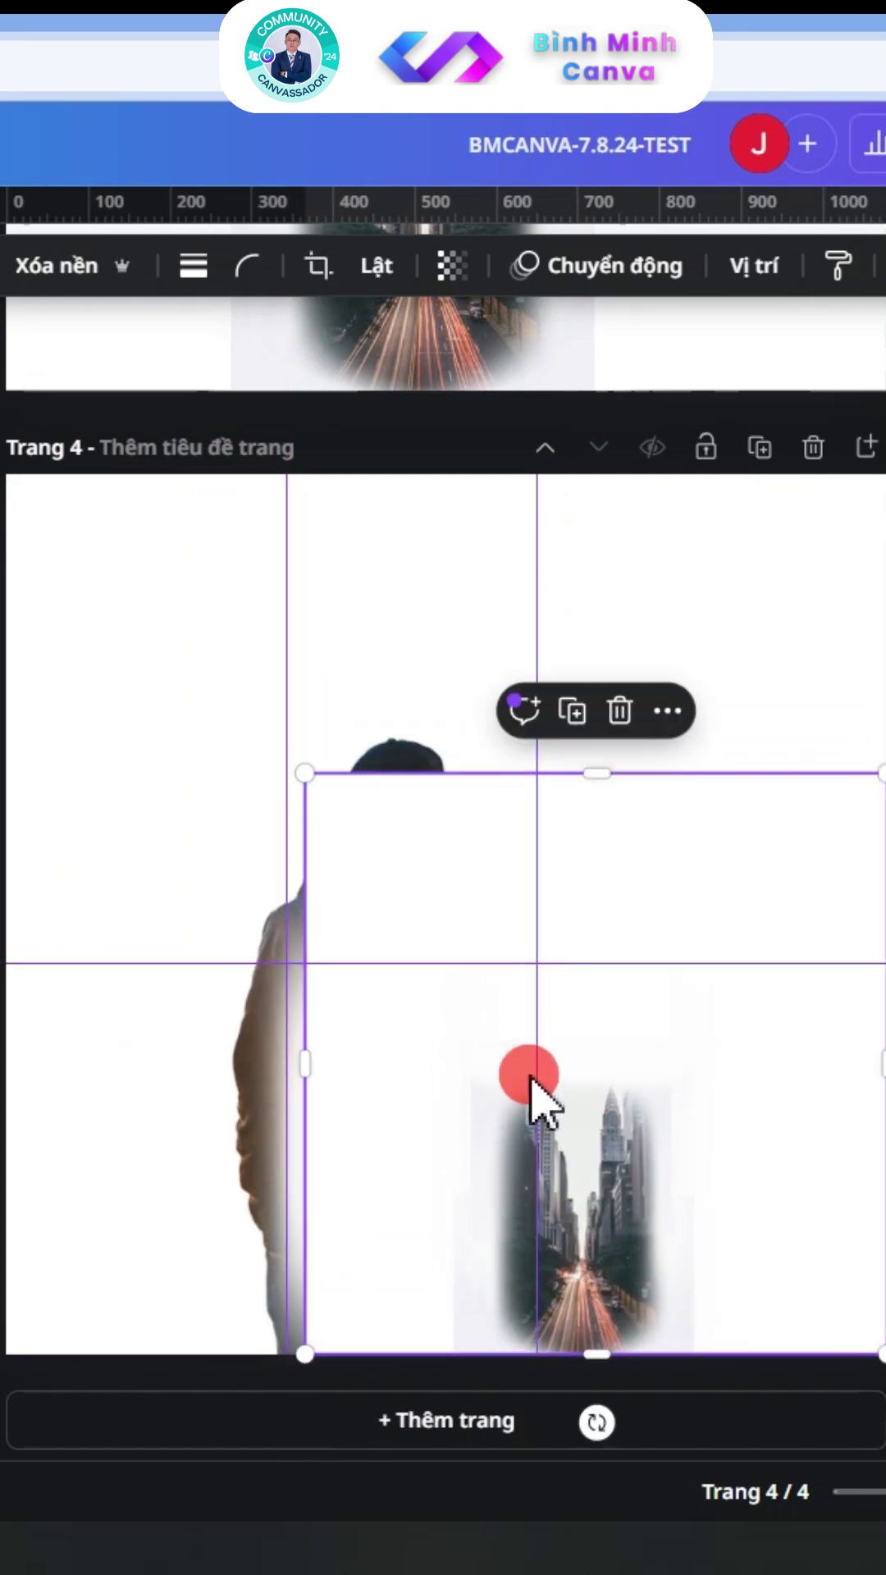
{"action": "left_click_drag", "start_coordinate": [240, 702], "coordinate": [5, 474]}
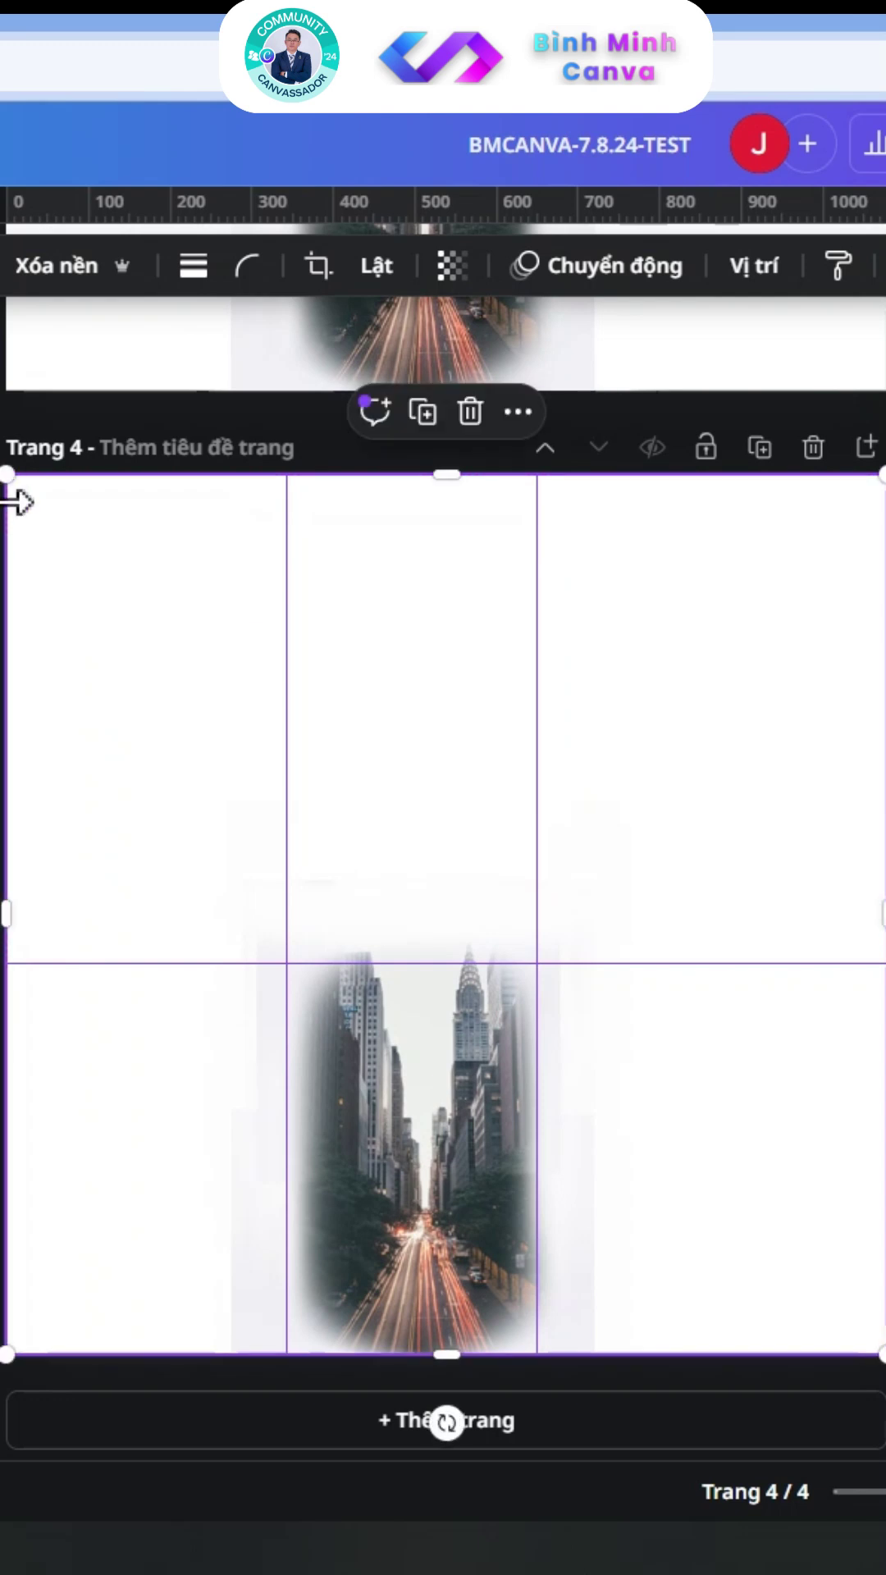
{"action": "left_click", "coordinate": [452, 265]}
{"action": "left_click_drag", "start_coordinate": [535, 387], "coordinate": [399, 439]}
{"action": "left_click", "coordinate": [706, 632]}
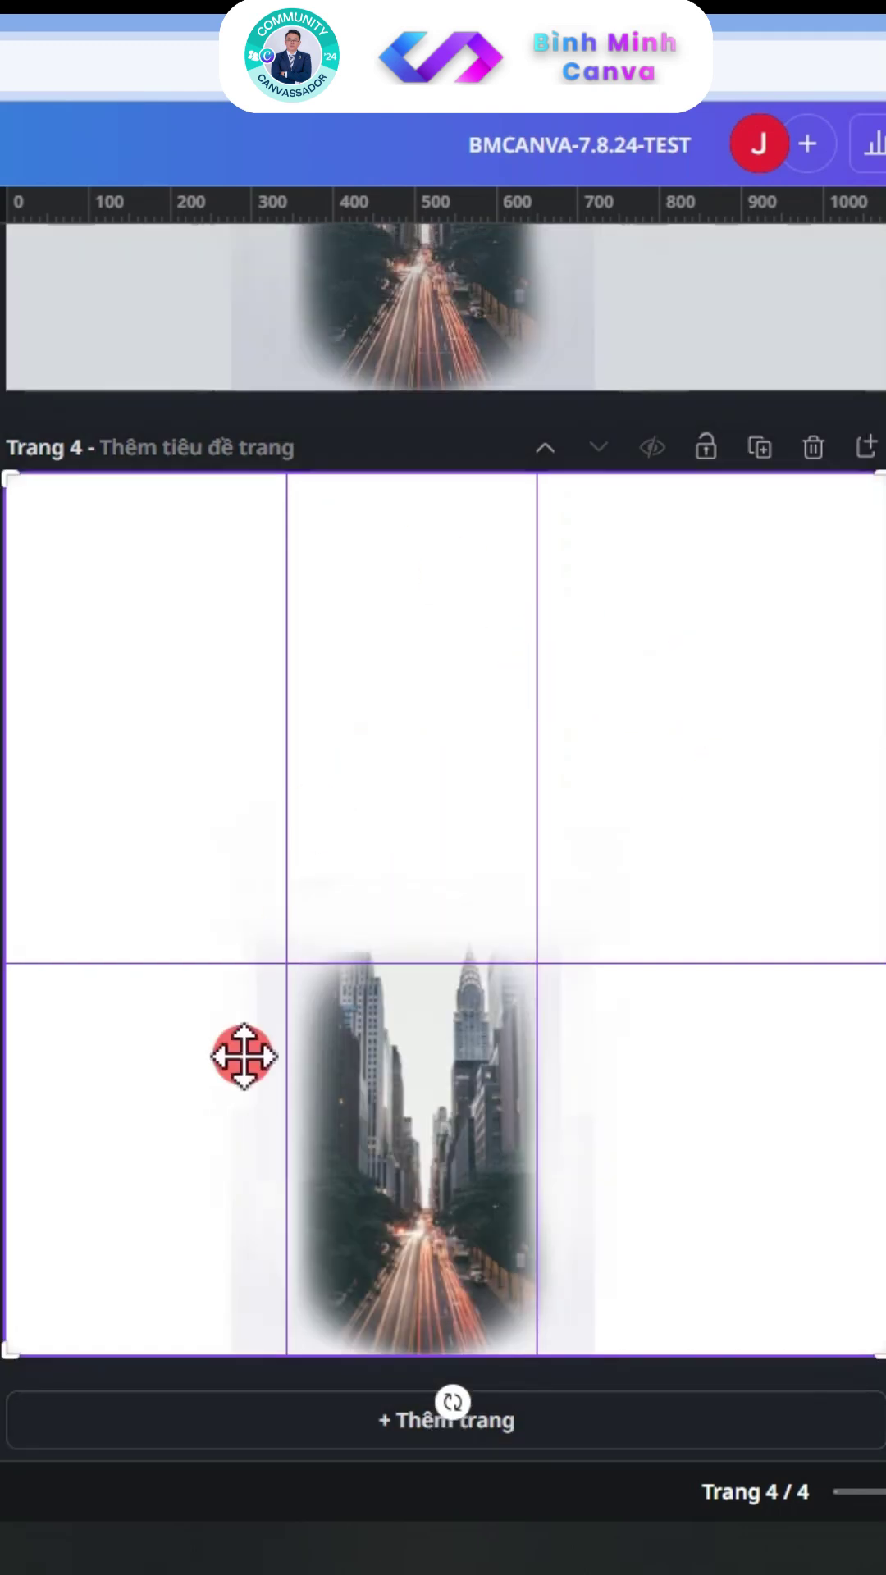
{"action": "key", "text": "ctrl+z"}
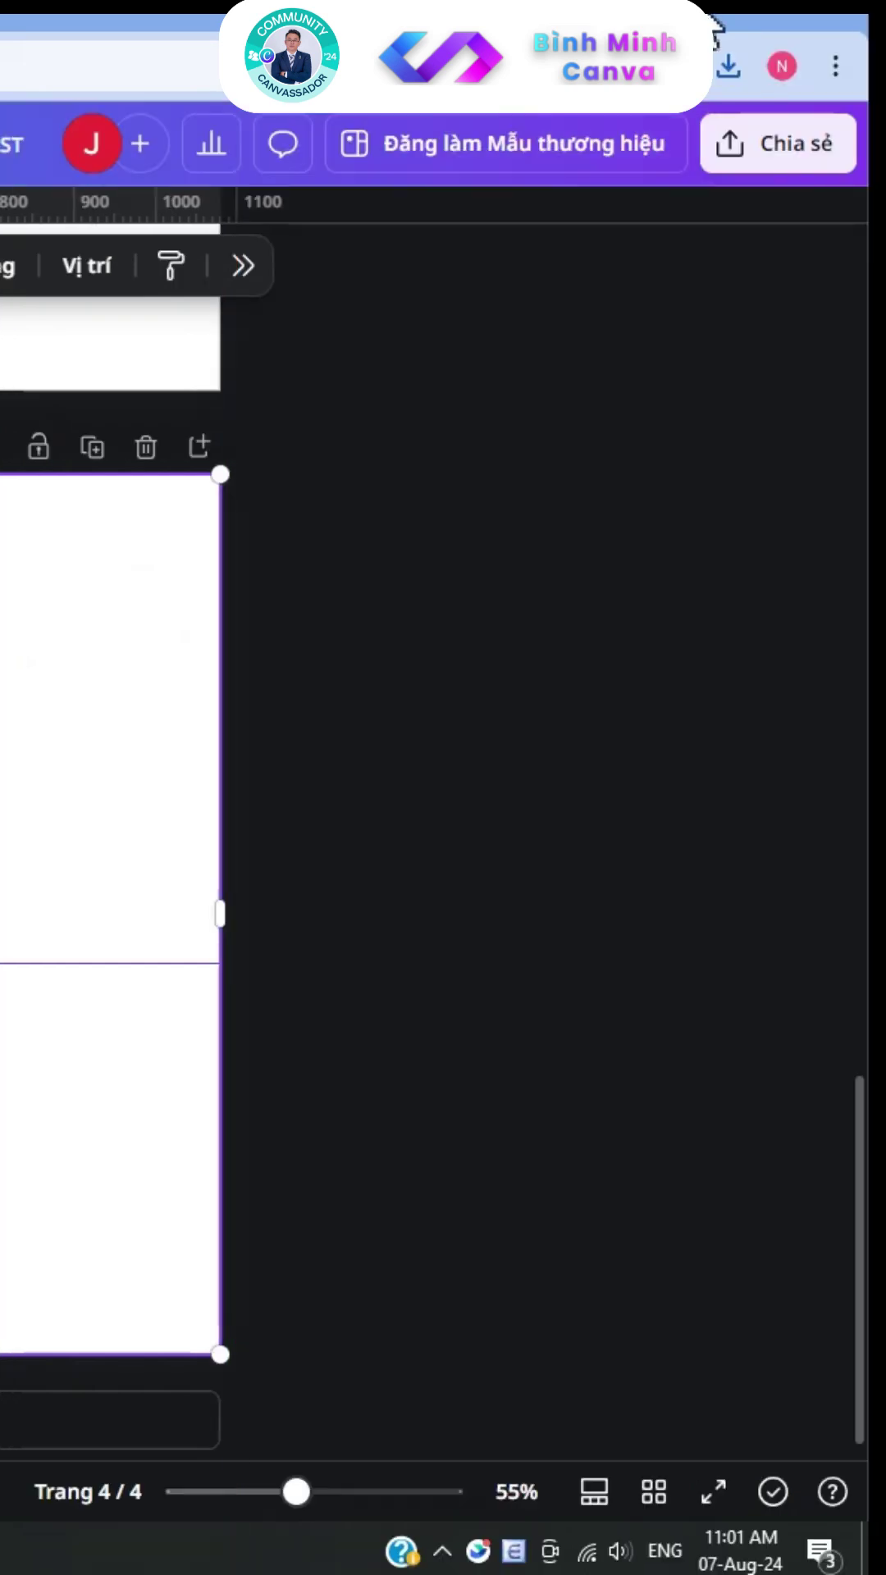
Download only page 4 with the blended man and city as a PNG
{"action": "left_click", "coordinate": [812, 164]}
{"action": "left_click", "coordinate": [386, 943]}
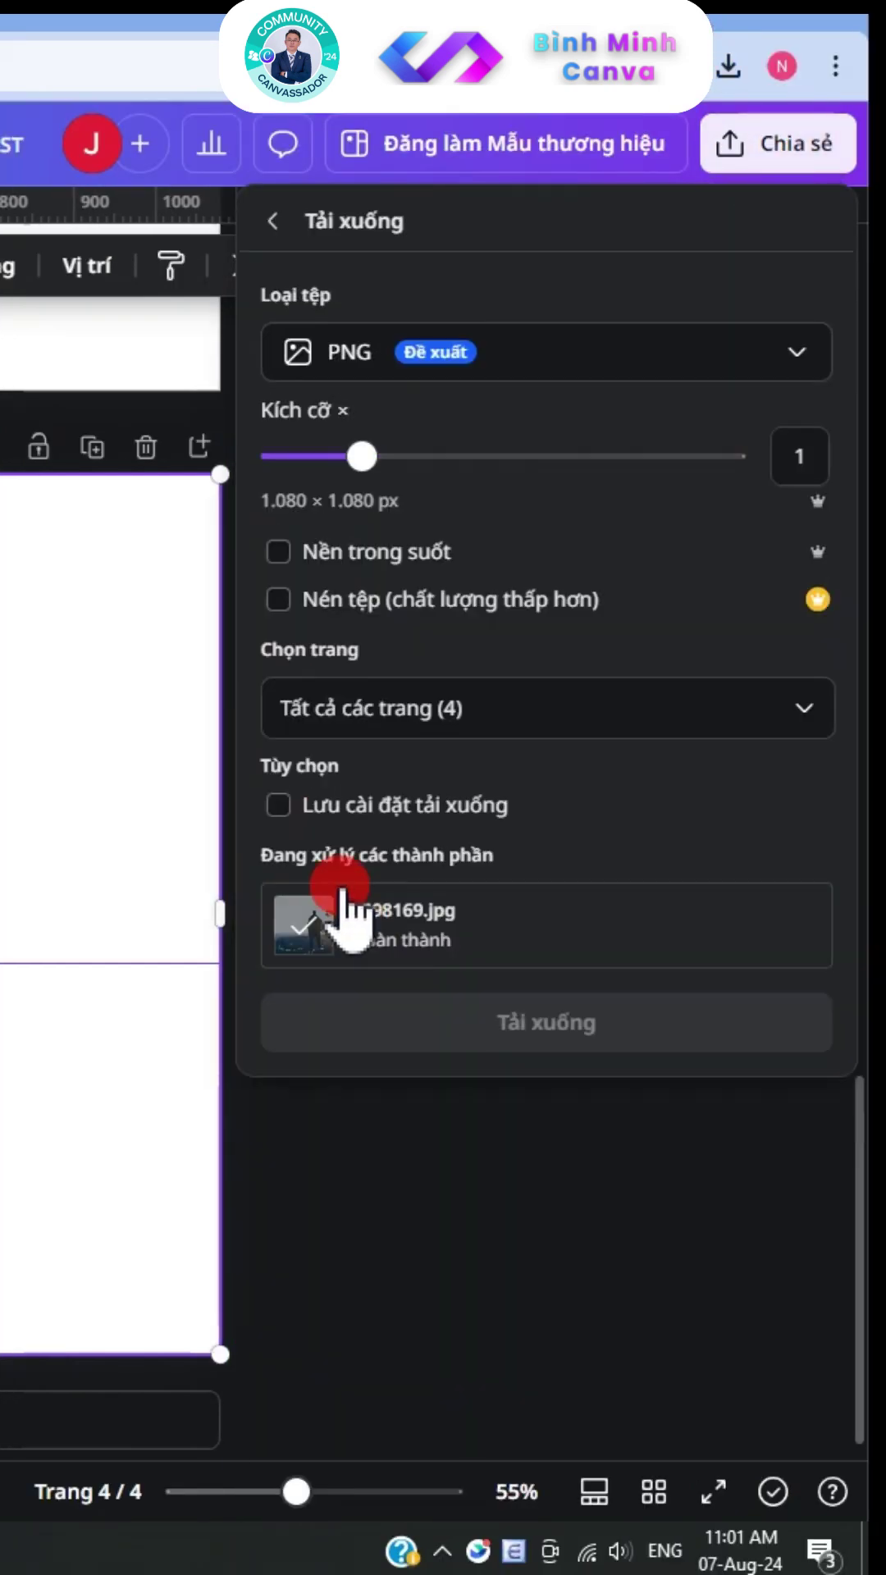
{"action": "left_click", "coordinate": [415, 708]}
{"action": "left_click", "coordinate": [410, 792]}
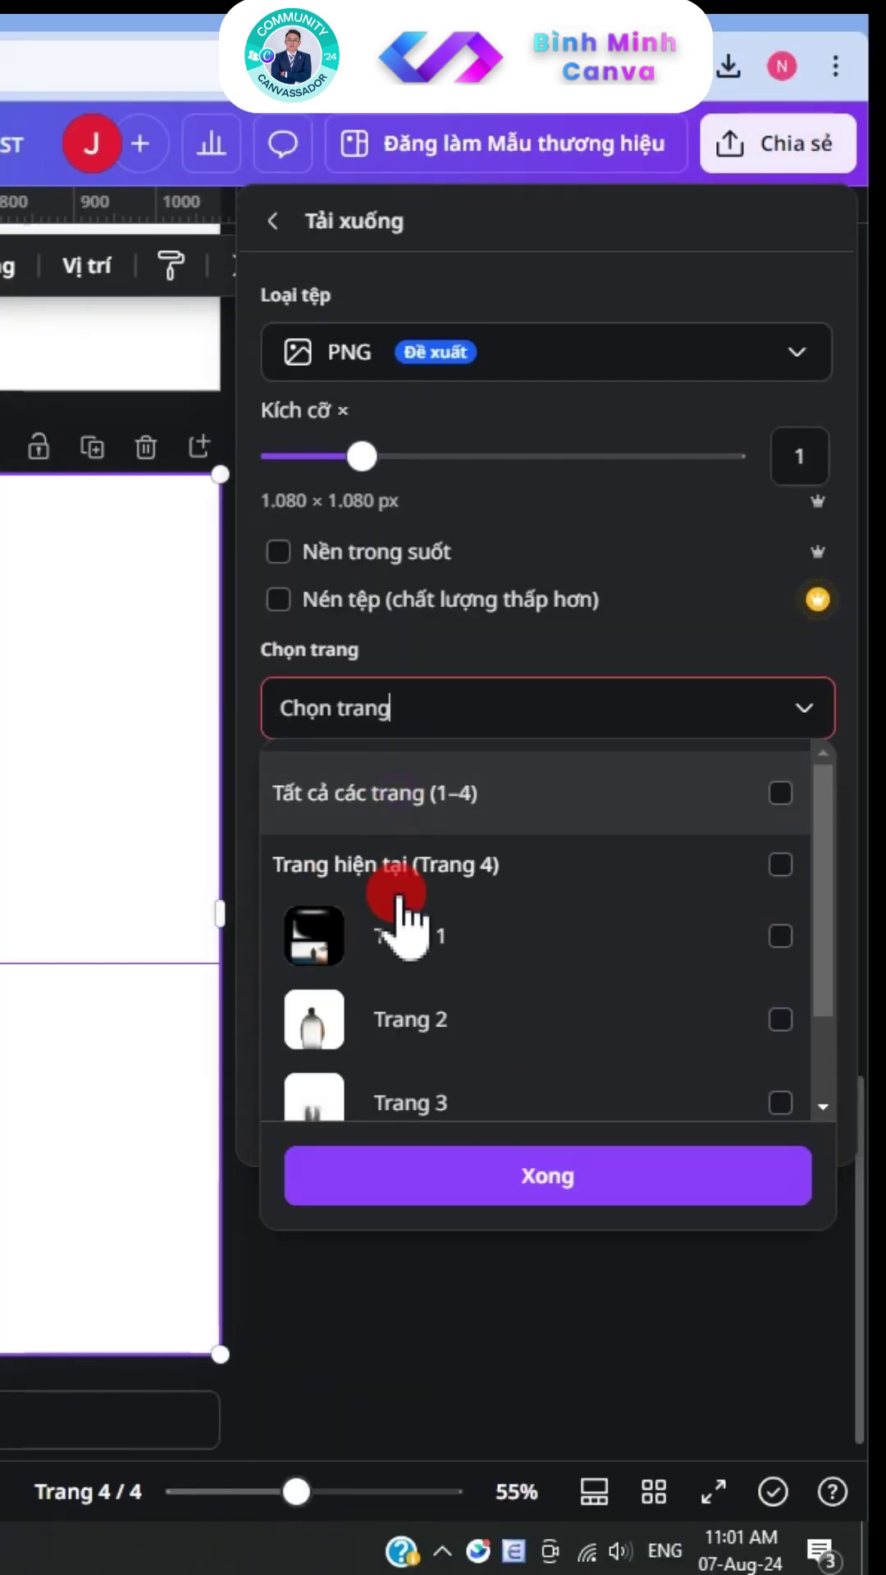
{"action": "scroll", "coordinate": [826, 966], "scroll_direction": "down", "scroll_amount": 2}
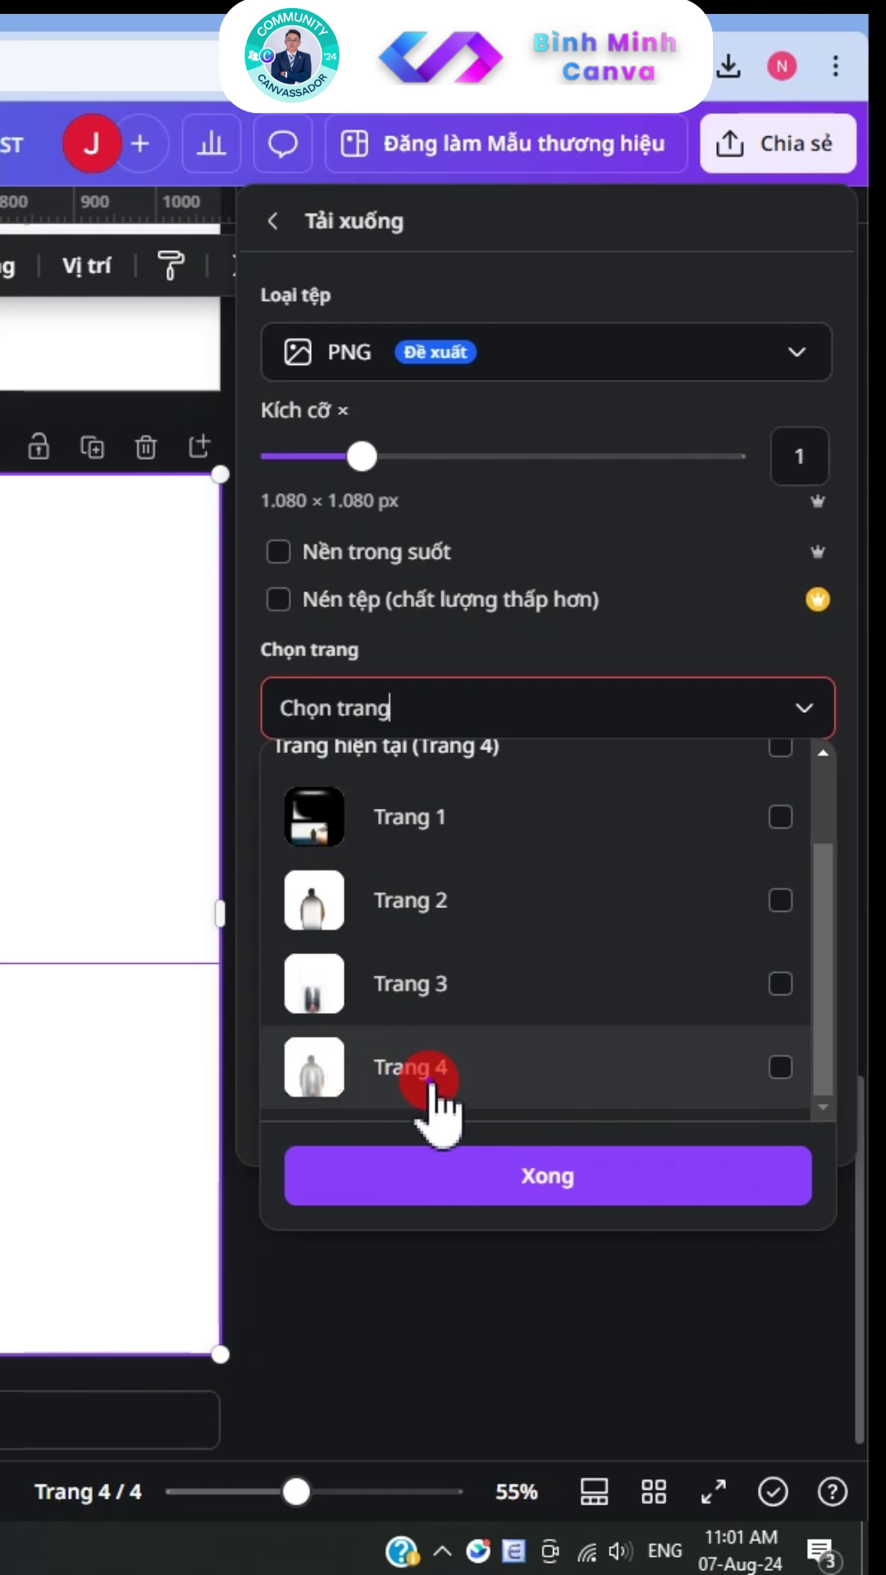
{"action": "left_click", "coordinate": [423, 1078]}
{"action": "left_click", "coordinate": [448, 1173]}
{"action": "left_click", "coordinate": [463, 882]}
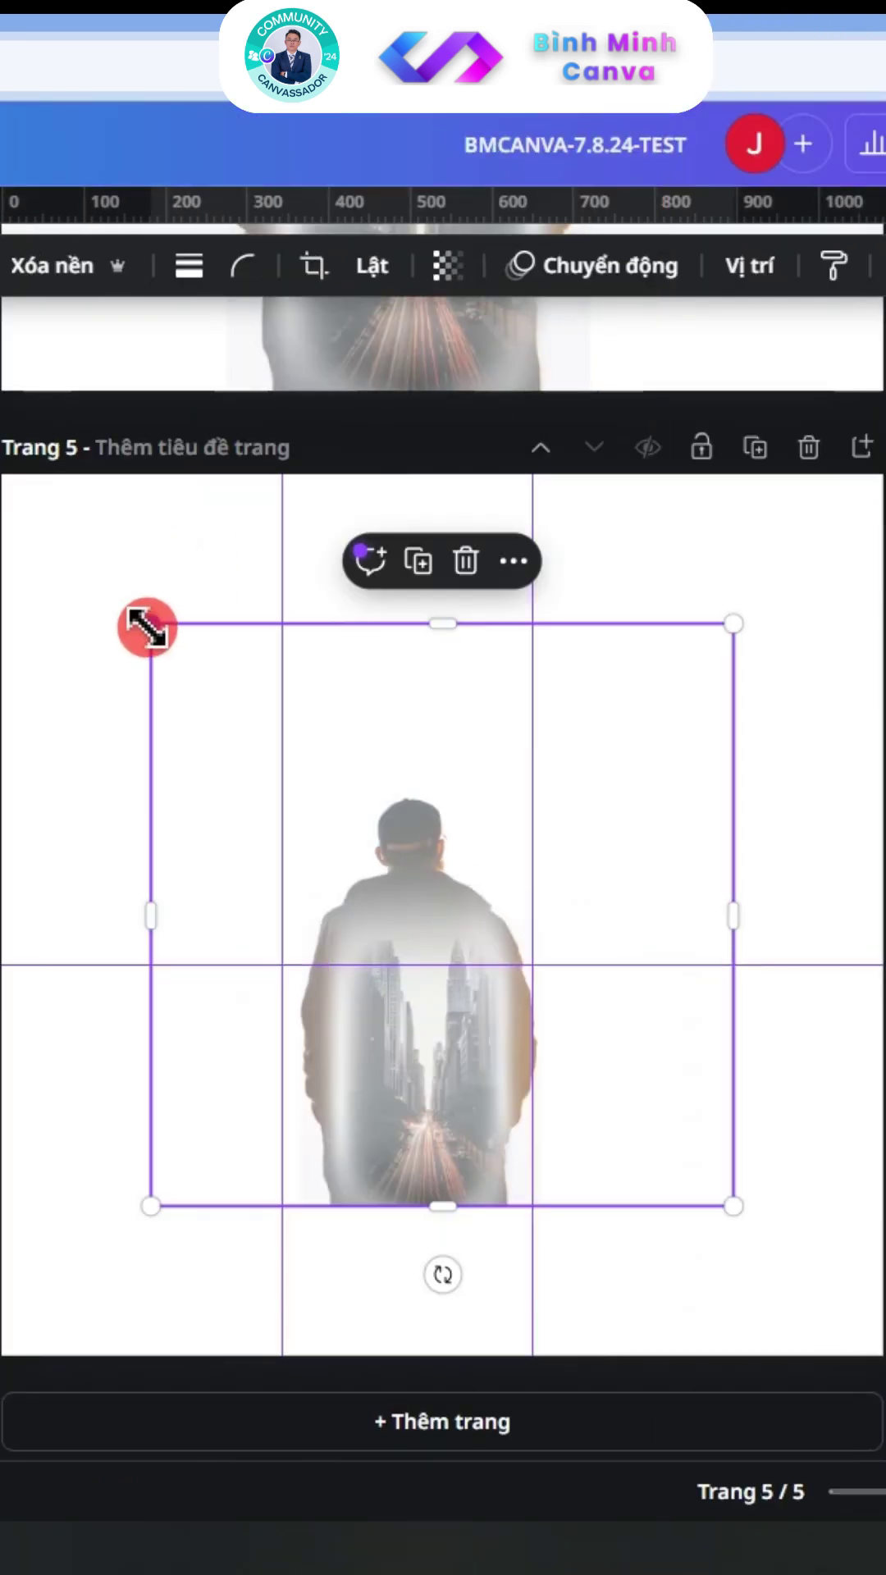
Enlarge the blended image to fill page 5 and remove its background
{"action": "left_click_drag", "start_coordinate": [150, 624], "coordinate": [4, 474]}
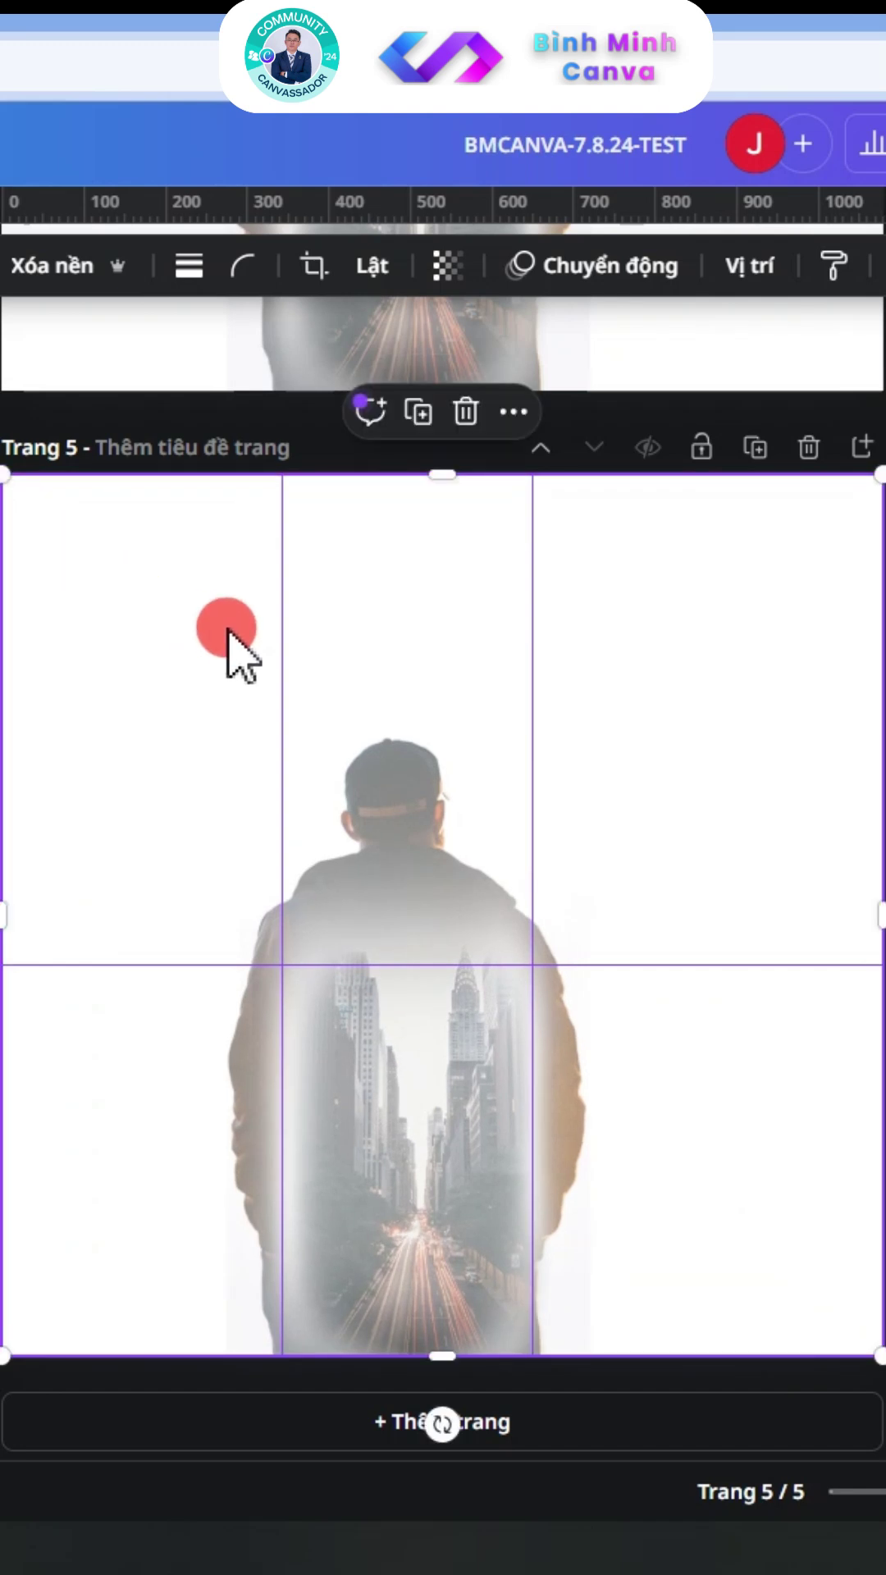
{"action": "left_click", "coordinate": [50, 265]}
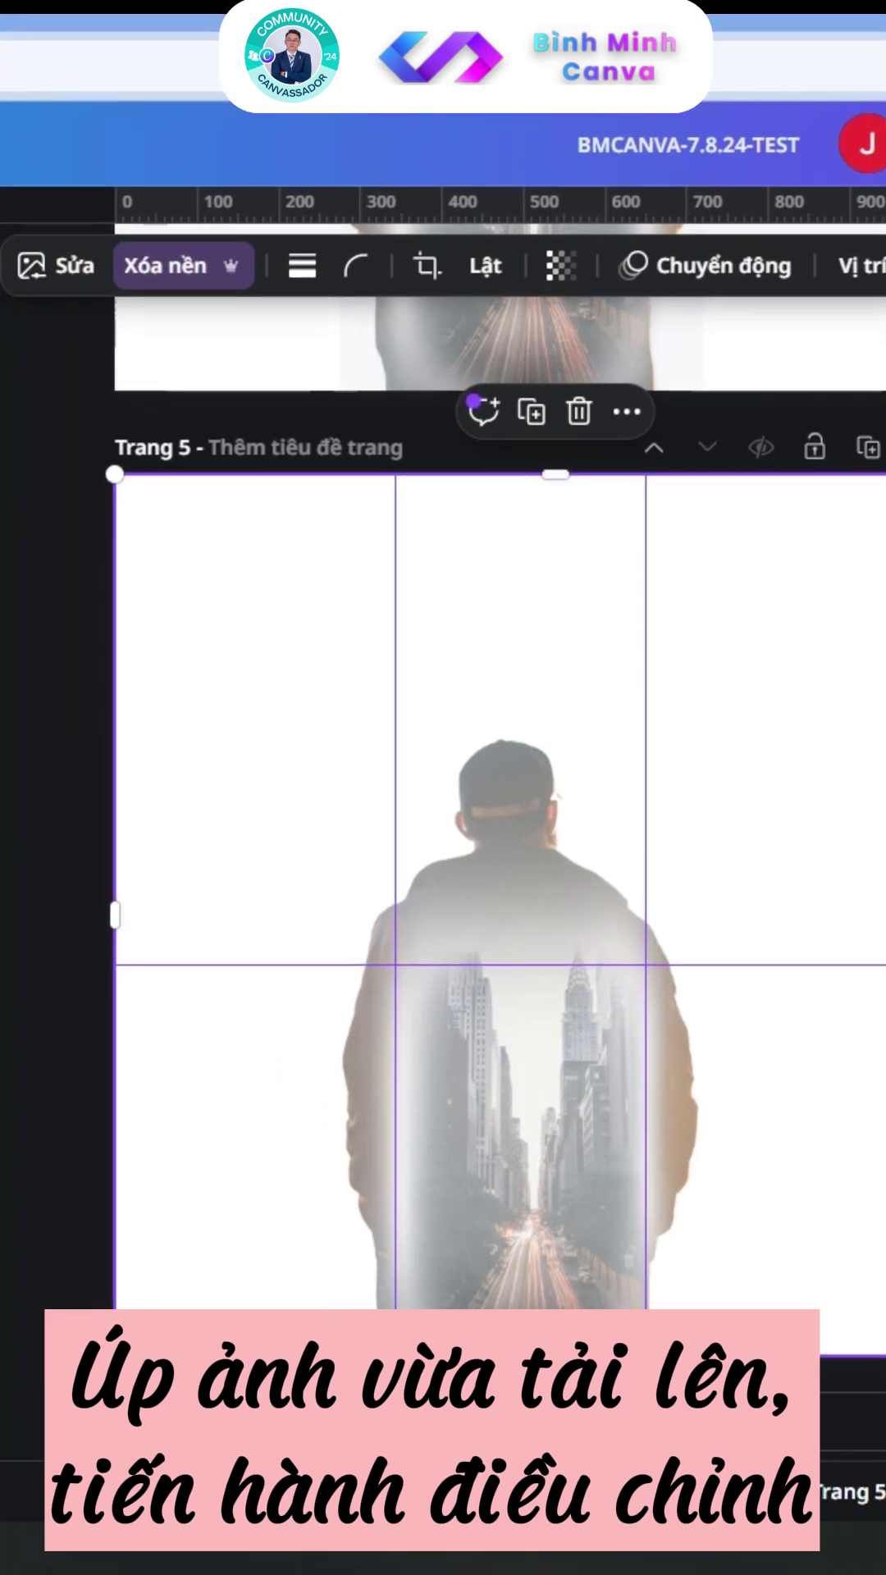
Adjust the blended image to brightness -100, contrast 100, highlights -62 and shadows 100, and slightly lower its whites
{"action": "left_click", "coordinate": [57, 273]}
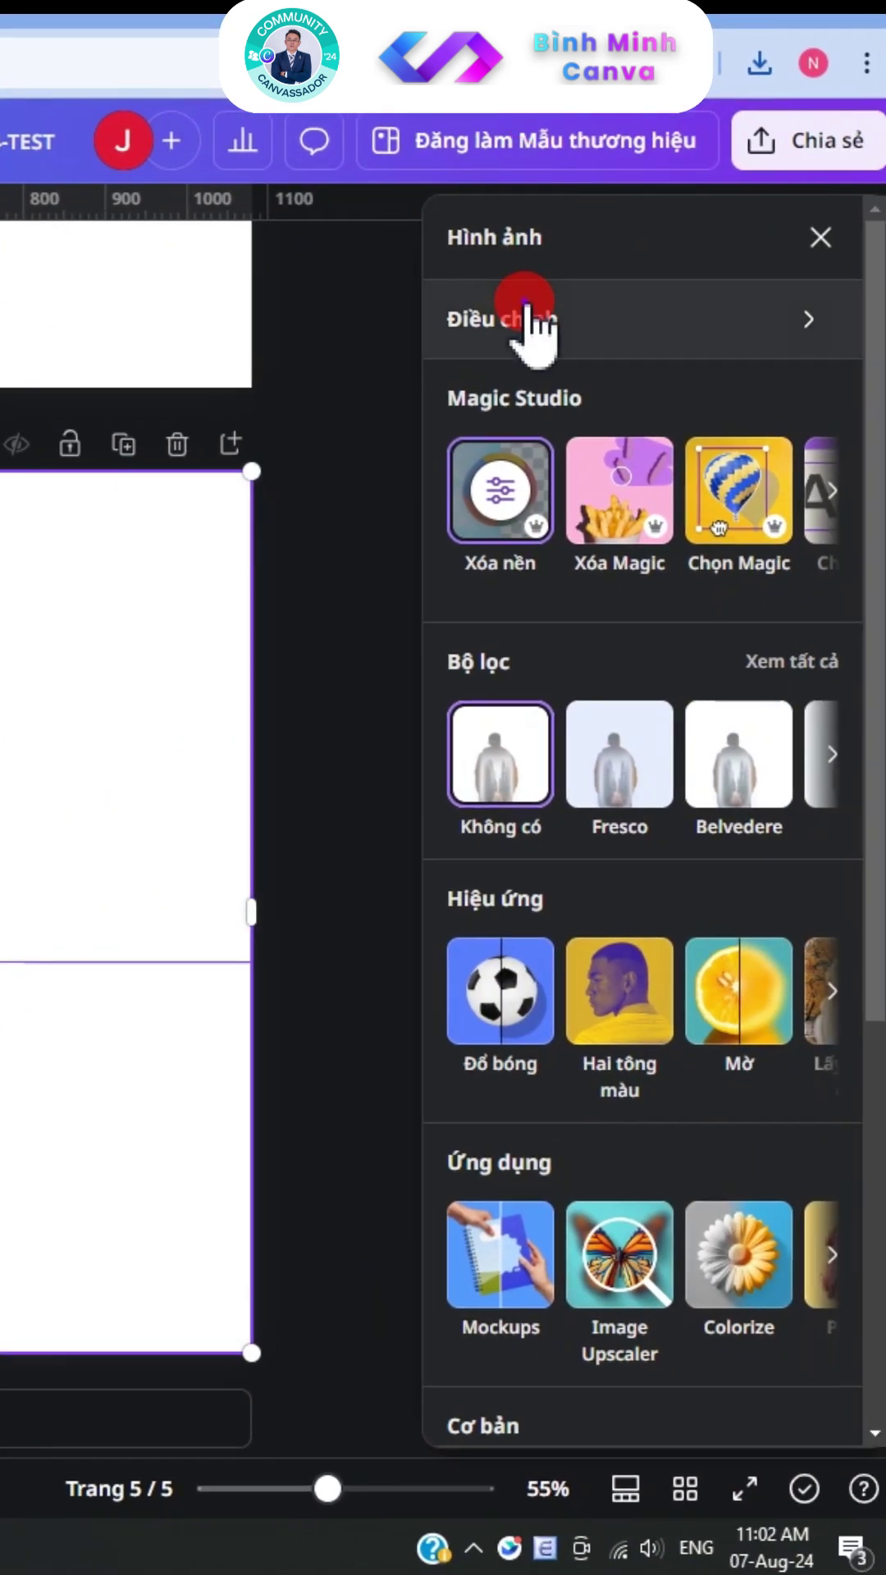
{"action": "left_click", "coordinate": [482, 316]}
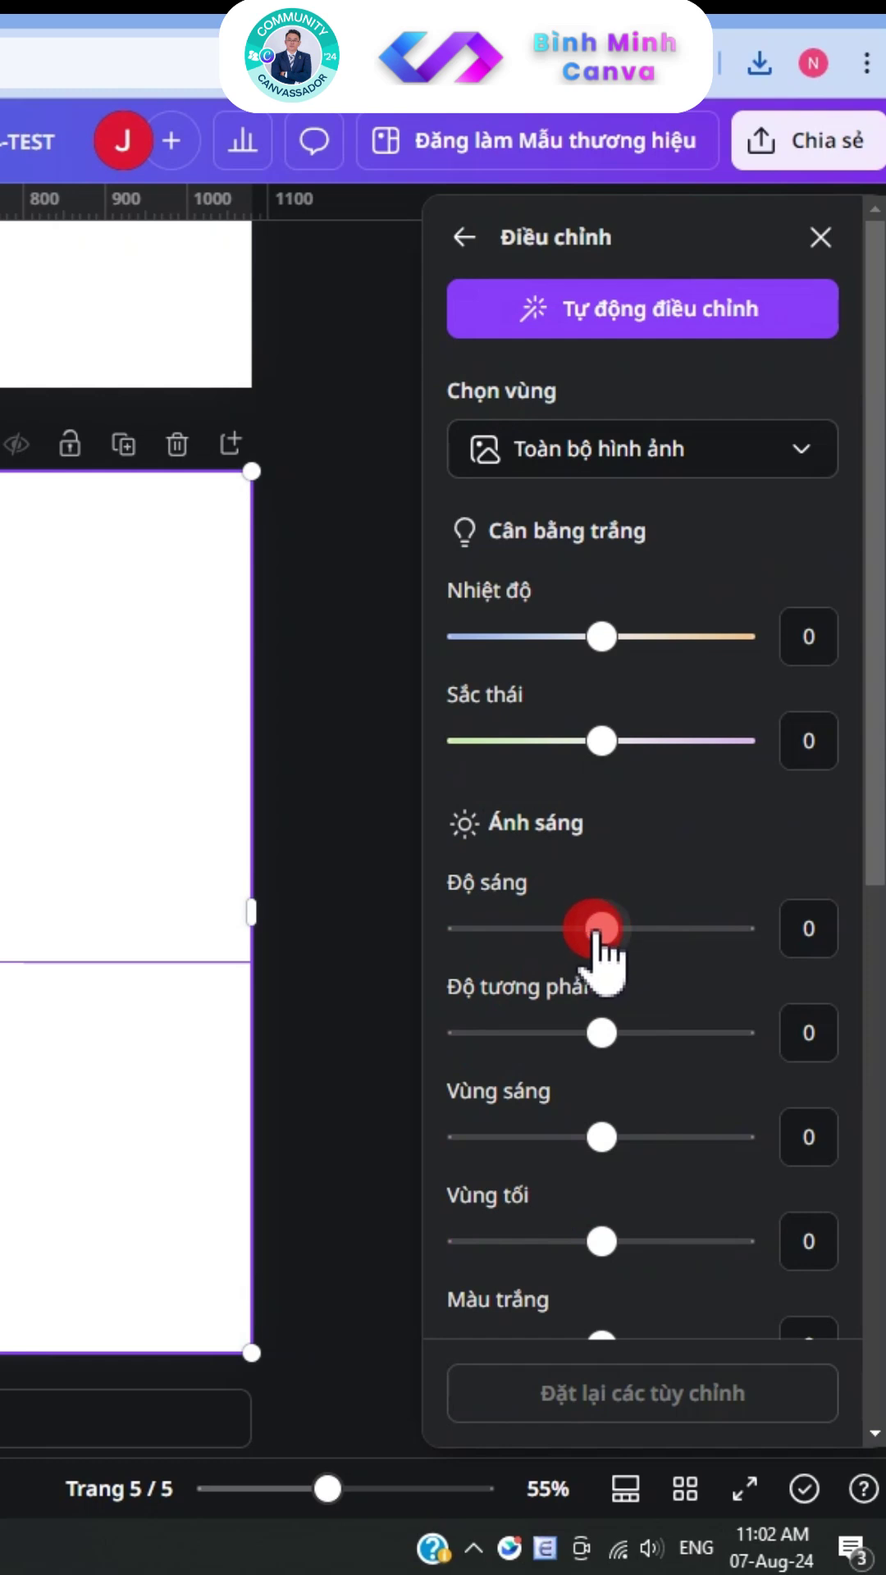
{"action": "left_click_drag", "start_coordinate": [597, 928], "coordinate": [394, 943]}
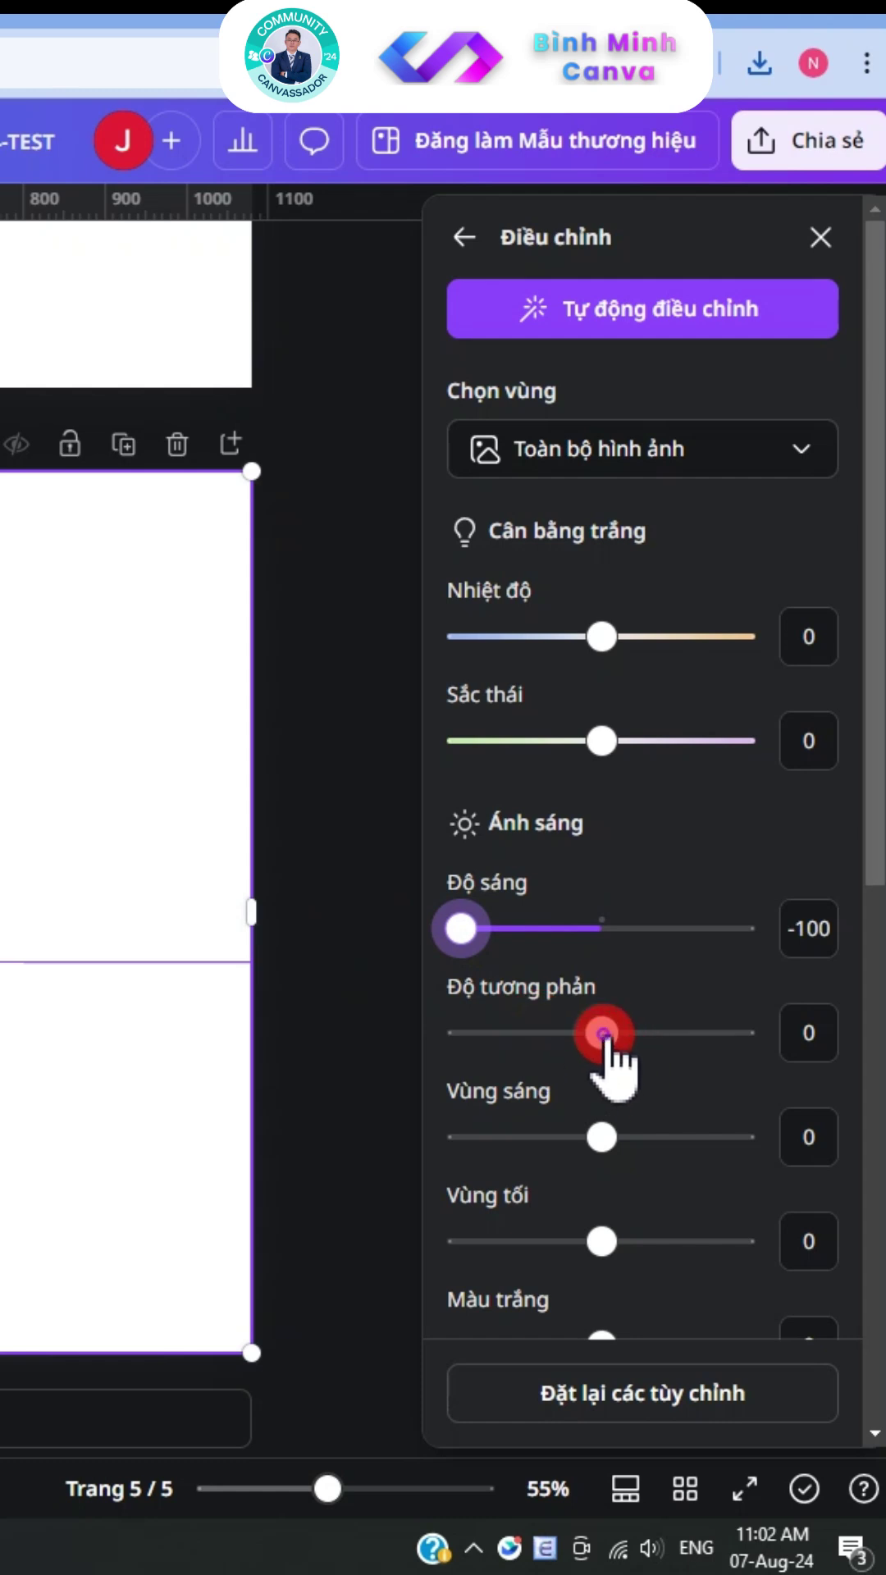
{"action": "left_click_drag", "start_coordinate": [603, 1033], "coordinate": [863, 1064]}
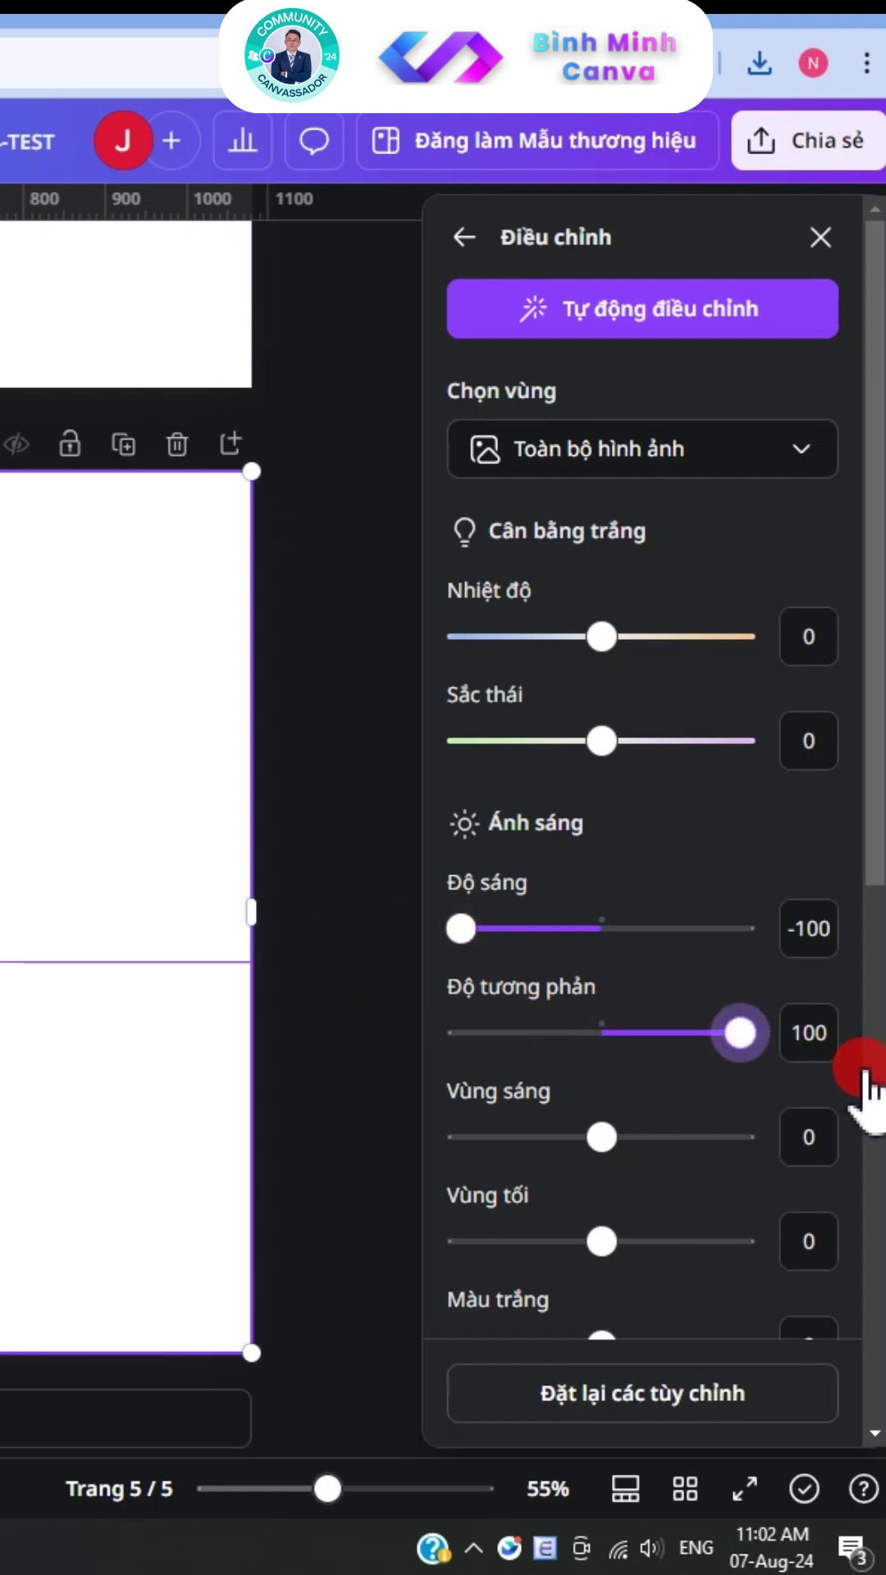
{"action": "left_click_drag", "start_coordinate": [601, 1137], "coordinate": [517, 1142]}
{"action": "left_click_drag", "start_coordinate": [601, 1241], "coordinate": [743, 1242]}
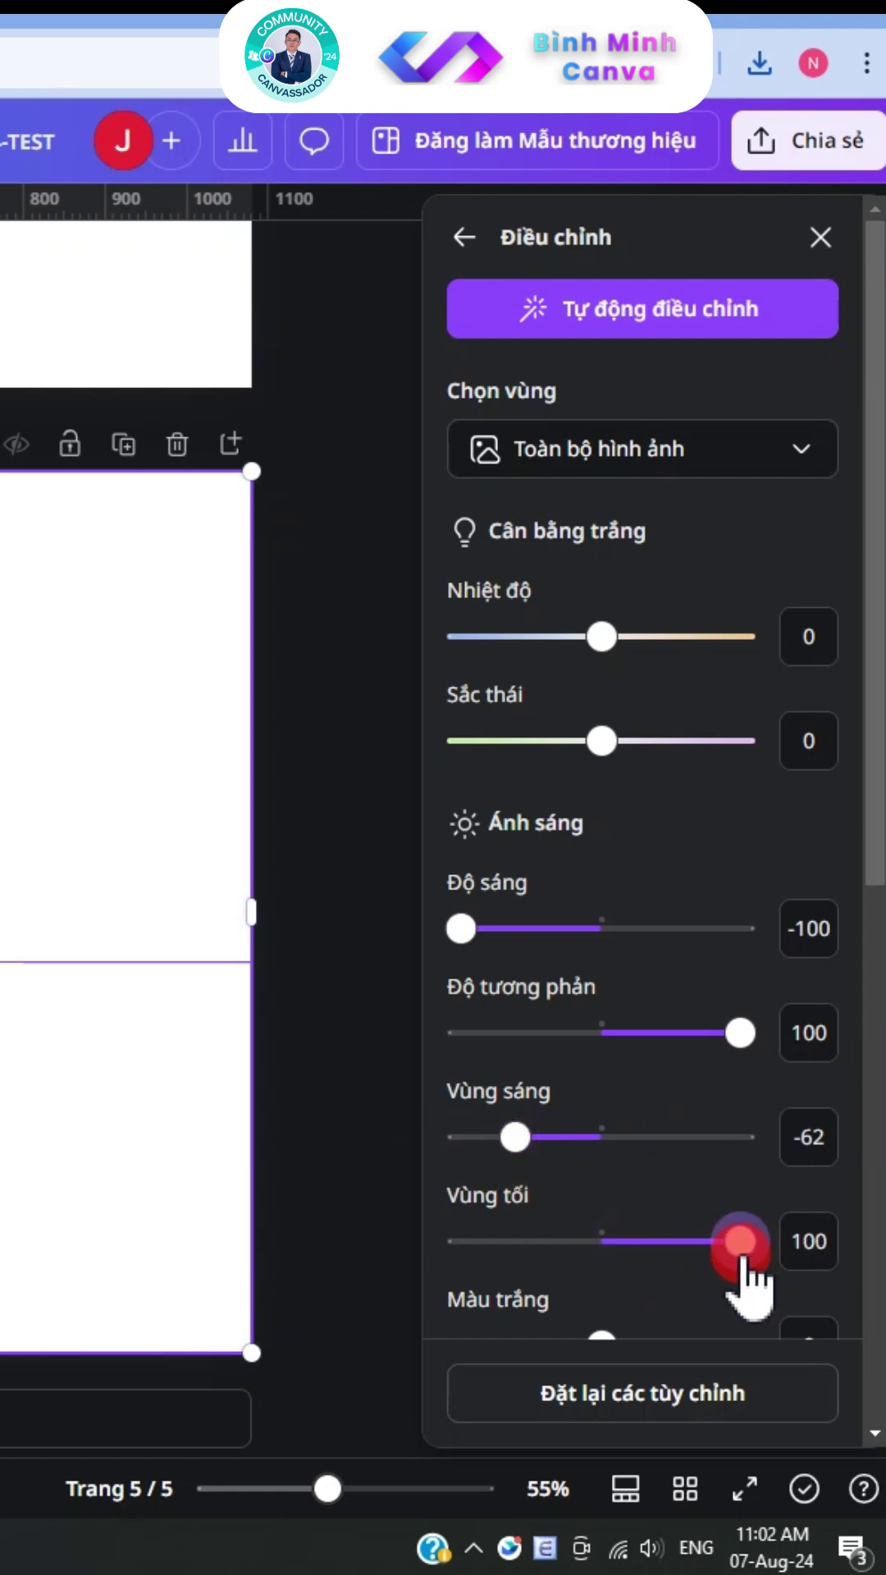
{"action": "left_click_drag", "start_coordinate": [879, 863], "coordinate": [879, 1142]}
{"action": "left_click_drag", "start_coordinate": [603, 821], "coordinate": [564, 820]}
{"action": "left_click_drag", "start_coordinate": [601, 924], "coordinate": [643, 924]}
{"action": "left_click_drag", "start_coordinate": [601, 1112], "coordinate": [714, 1113]}
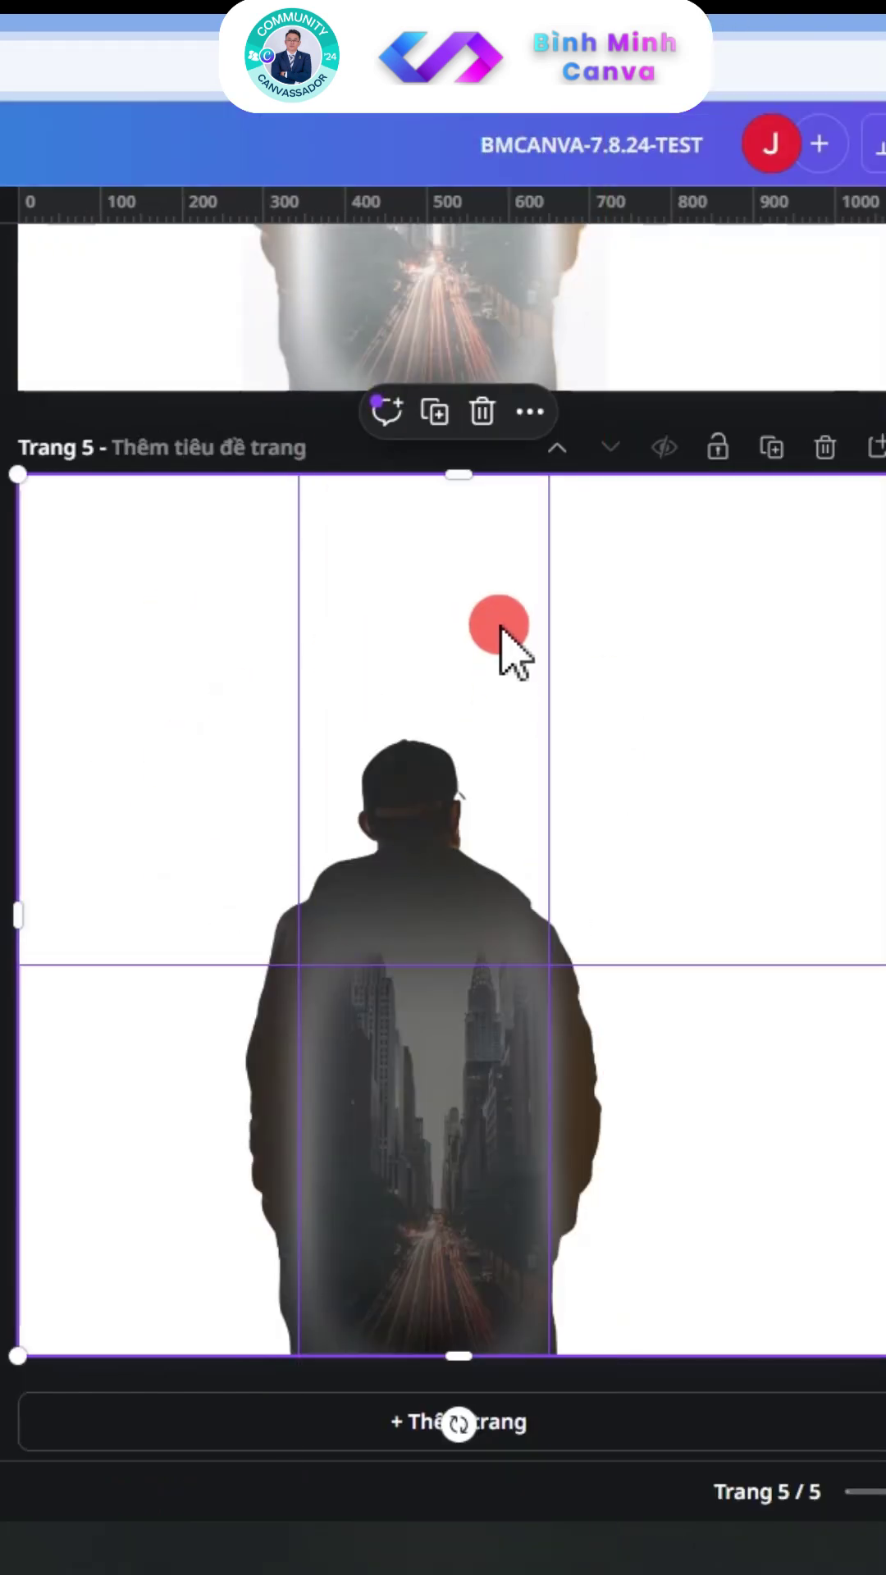
Crop the empty area above the man's head and give page 5 a grey-to-white horizontal gradient background
{"action": "left_click_drag", "start_coordinate": [469, 484], "coordinate": [470, 716]}
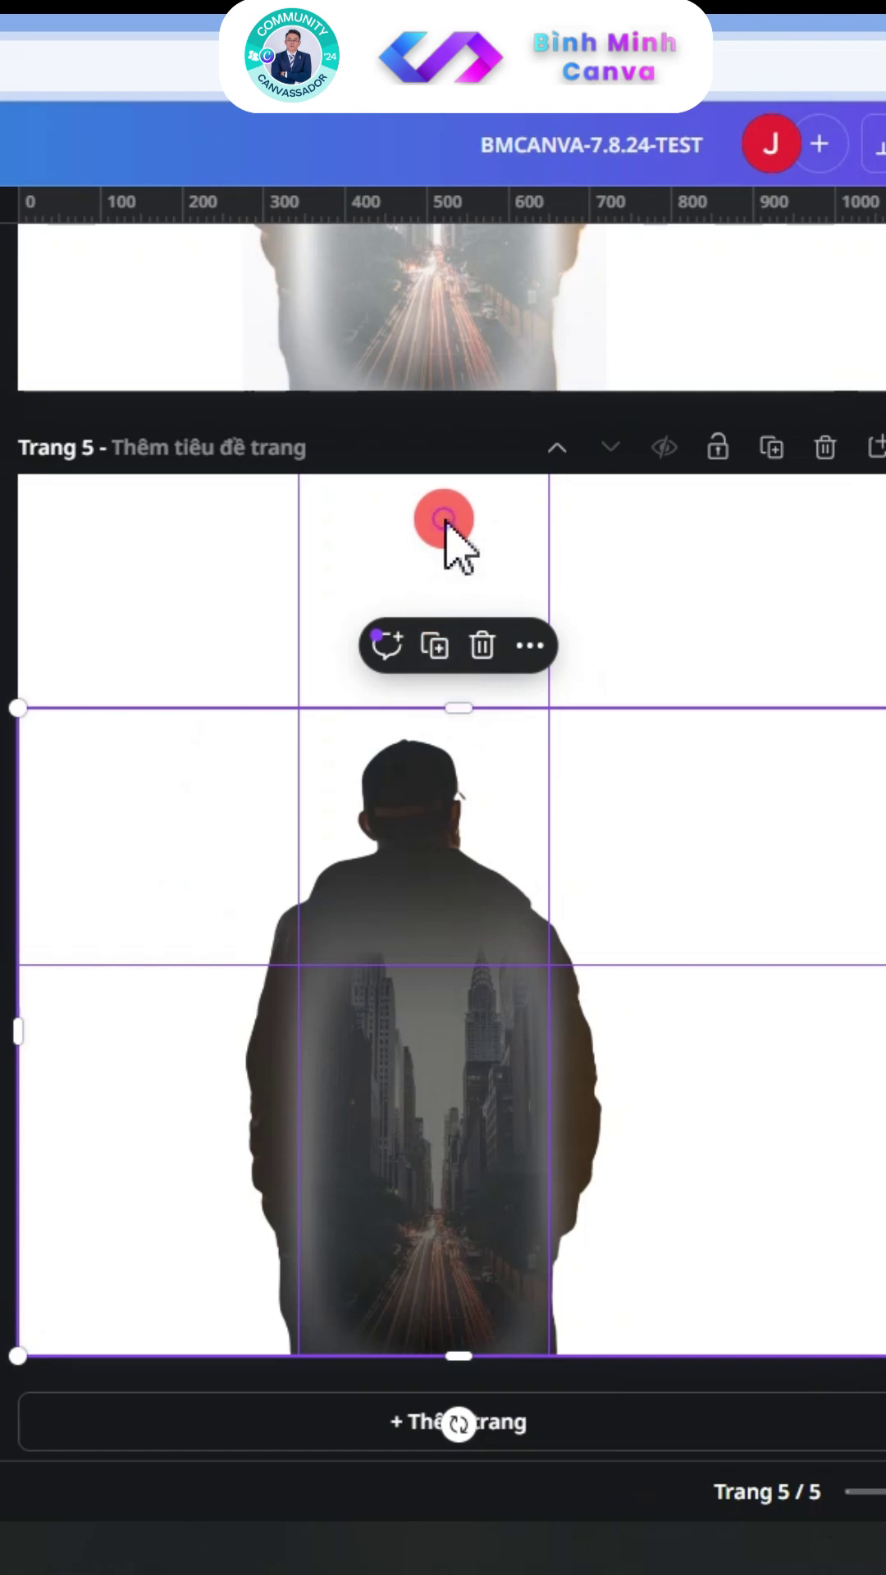
{"action": "left_click", "coordinate": [444, 520]}
{"action": "left_click", "coordinate": [246, 265]}
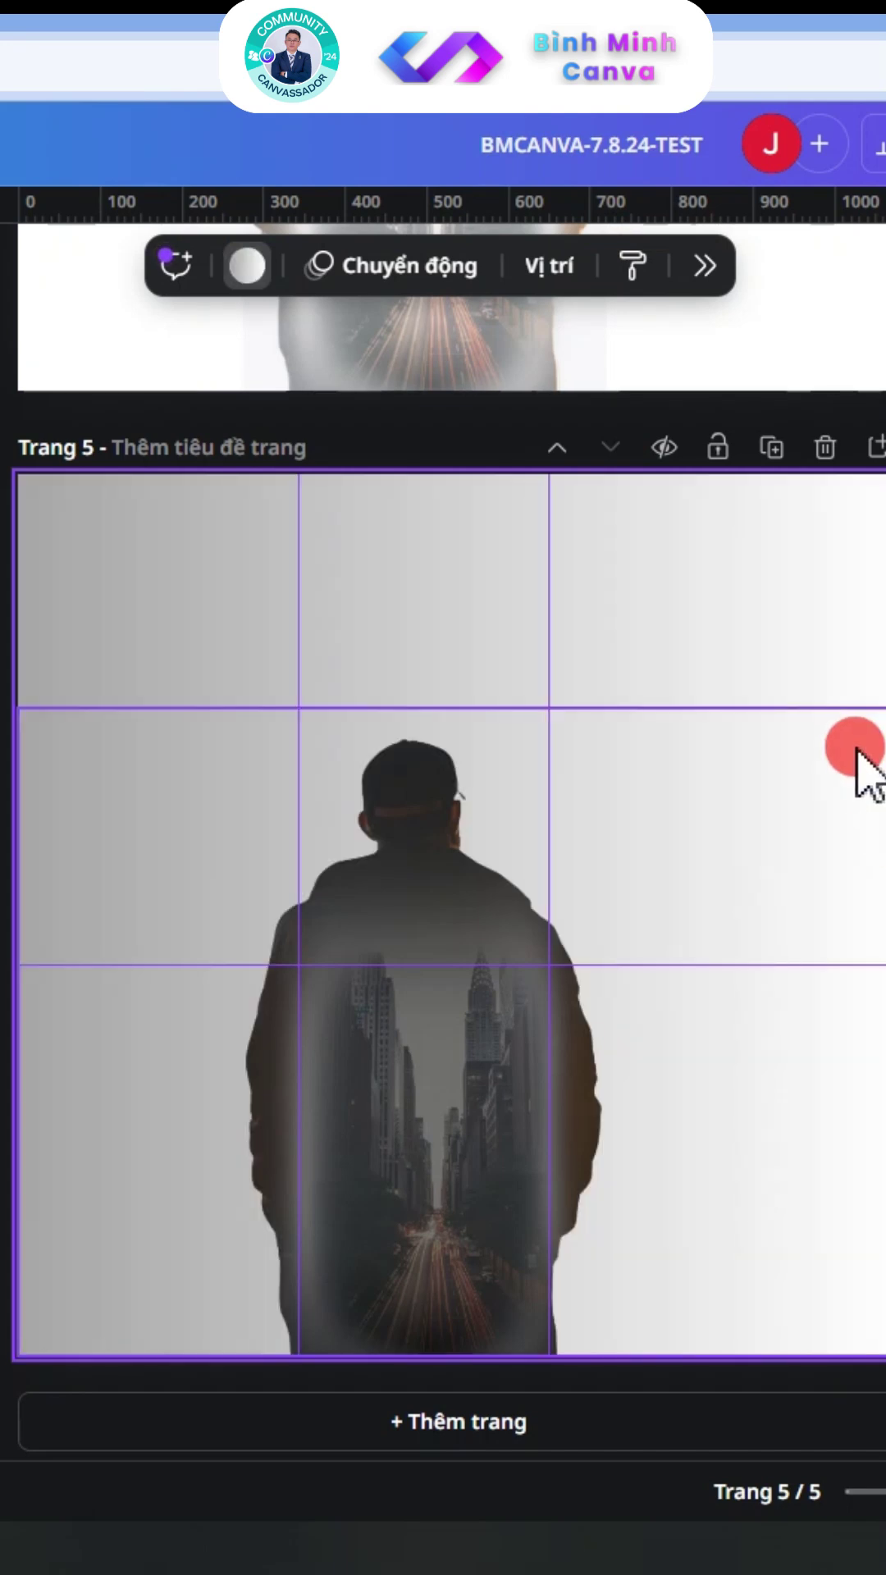
{"action": "left_click", "coordinate": [857, 746]}
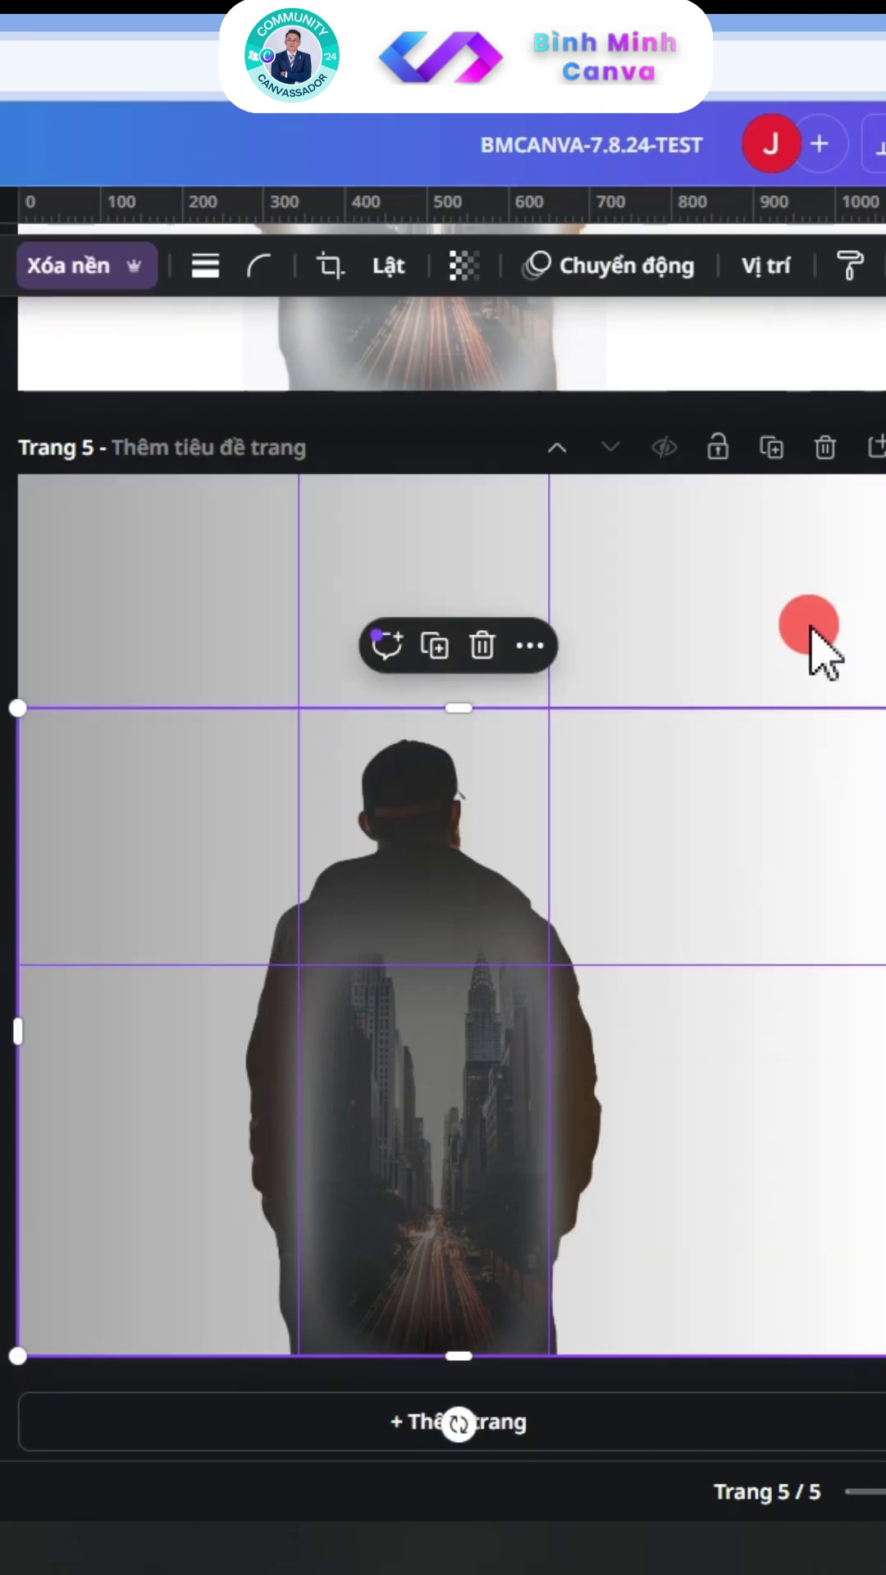
{"action": "left_click_drag", "start_coordinate": [687, 693], "coordinate": [545, 254]}
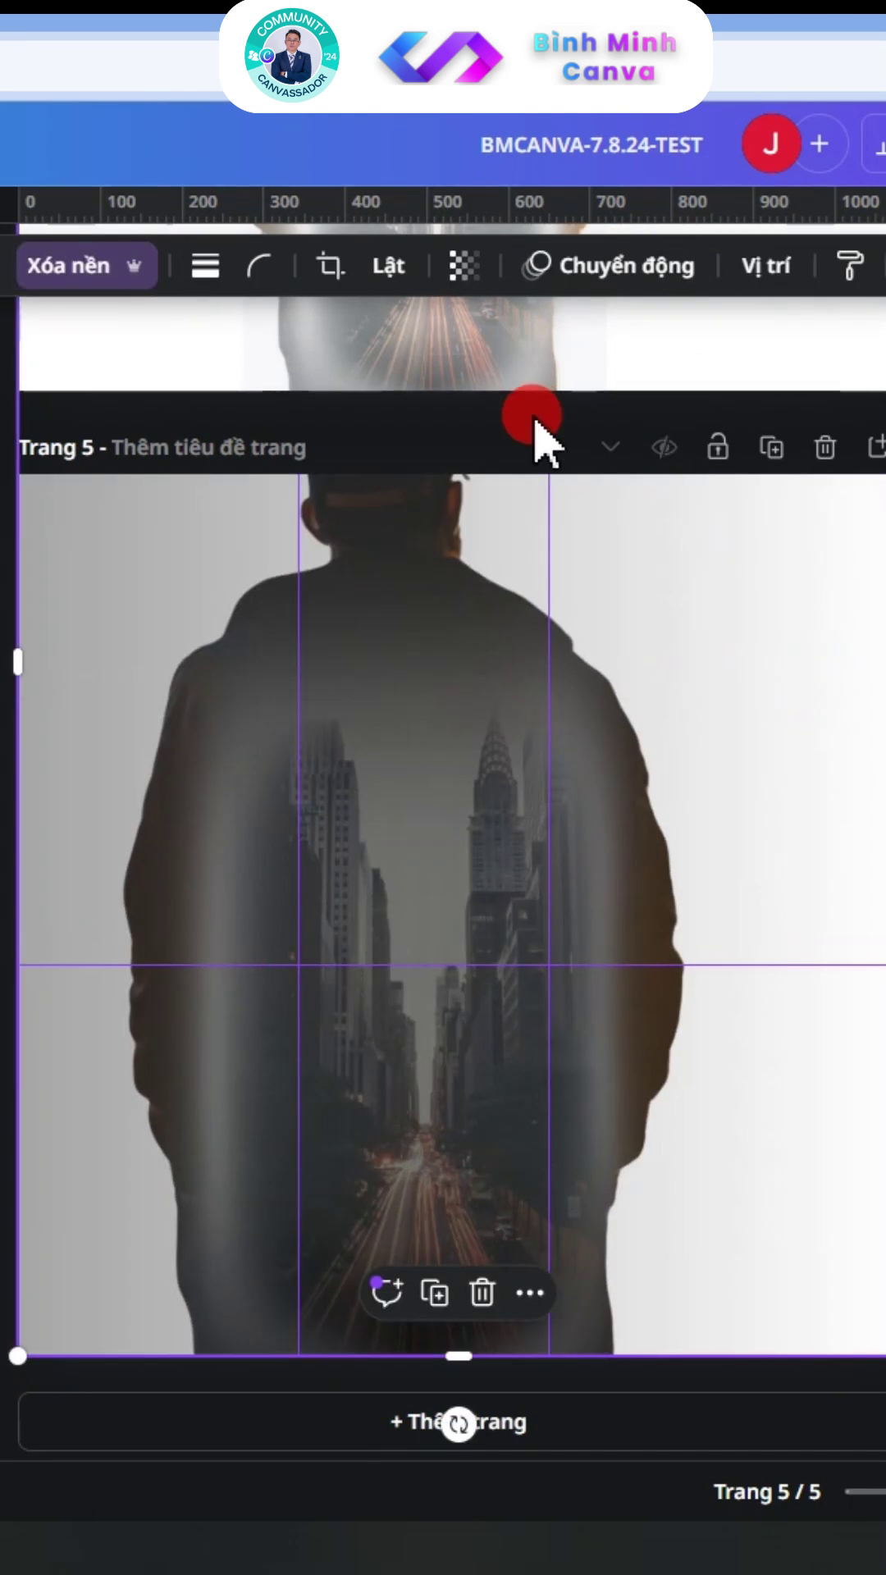
{"action": "key", "text": "ctrl+z"}
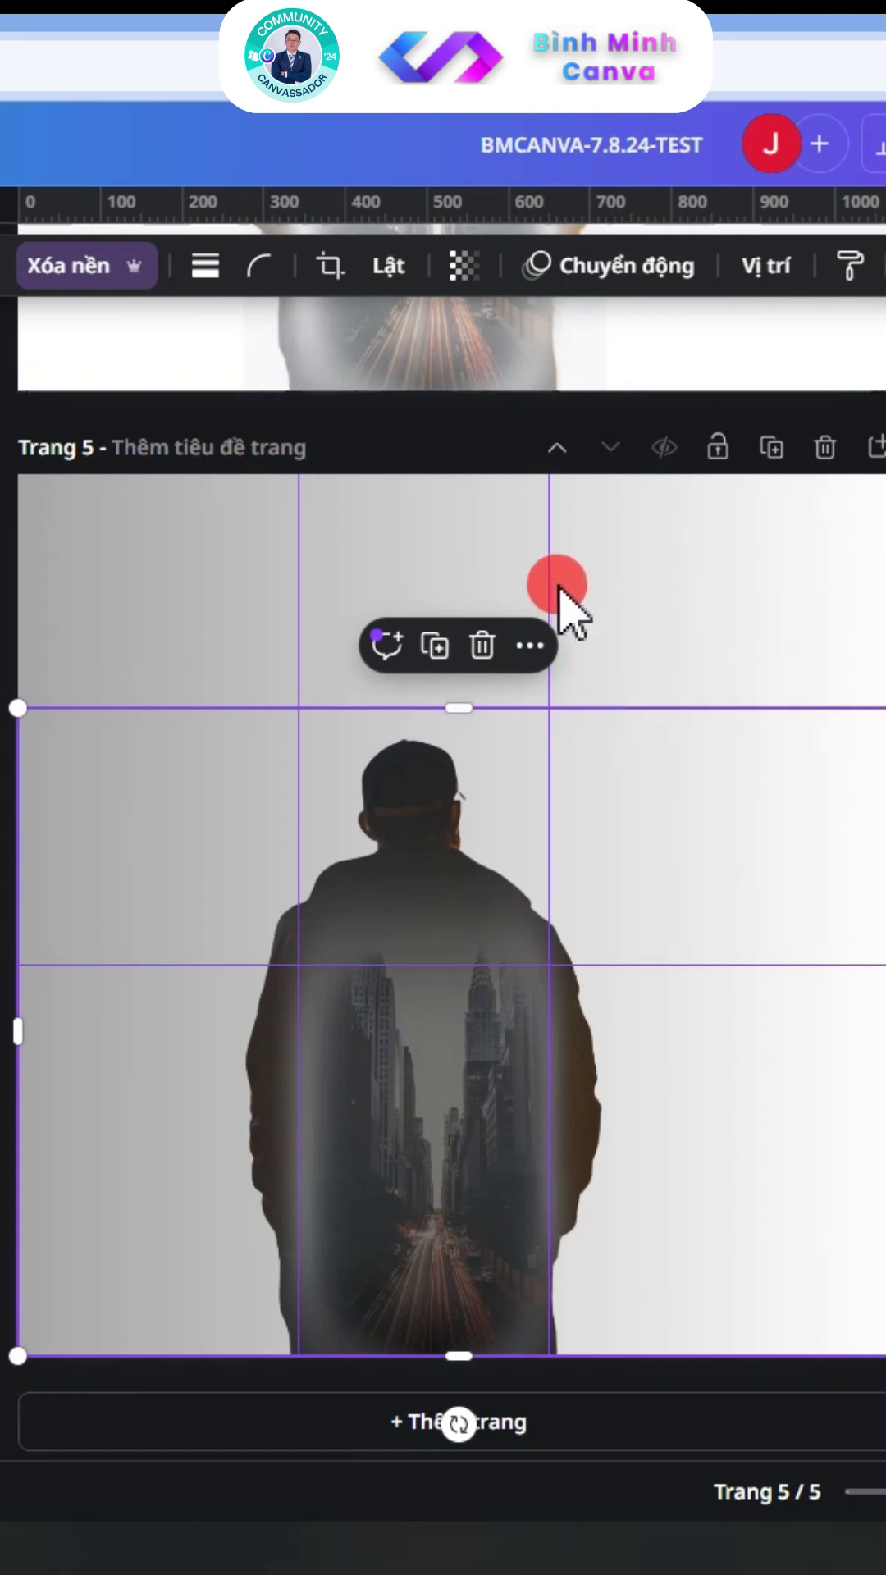
Remove the two vertical guides and the horizontal guide from the page
{"action": "left_click_drag", "start_coordinate": [549, 558], "coordinate": [18, 558]}
{"action": "left_click_drag", "start_coordinate": [299, 563], "coordinate": [2, 950]}
{"action": "left_click_drag", "start_coordinate": [115, 965], "coordinate": [183, 369]}
{"action": "left_click", "coordinate": [711, 537]}
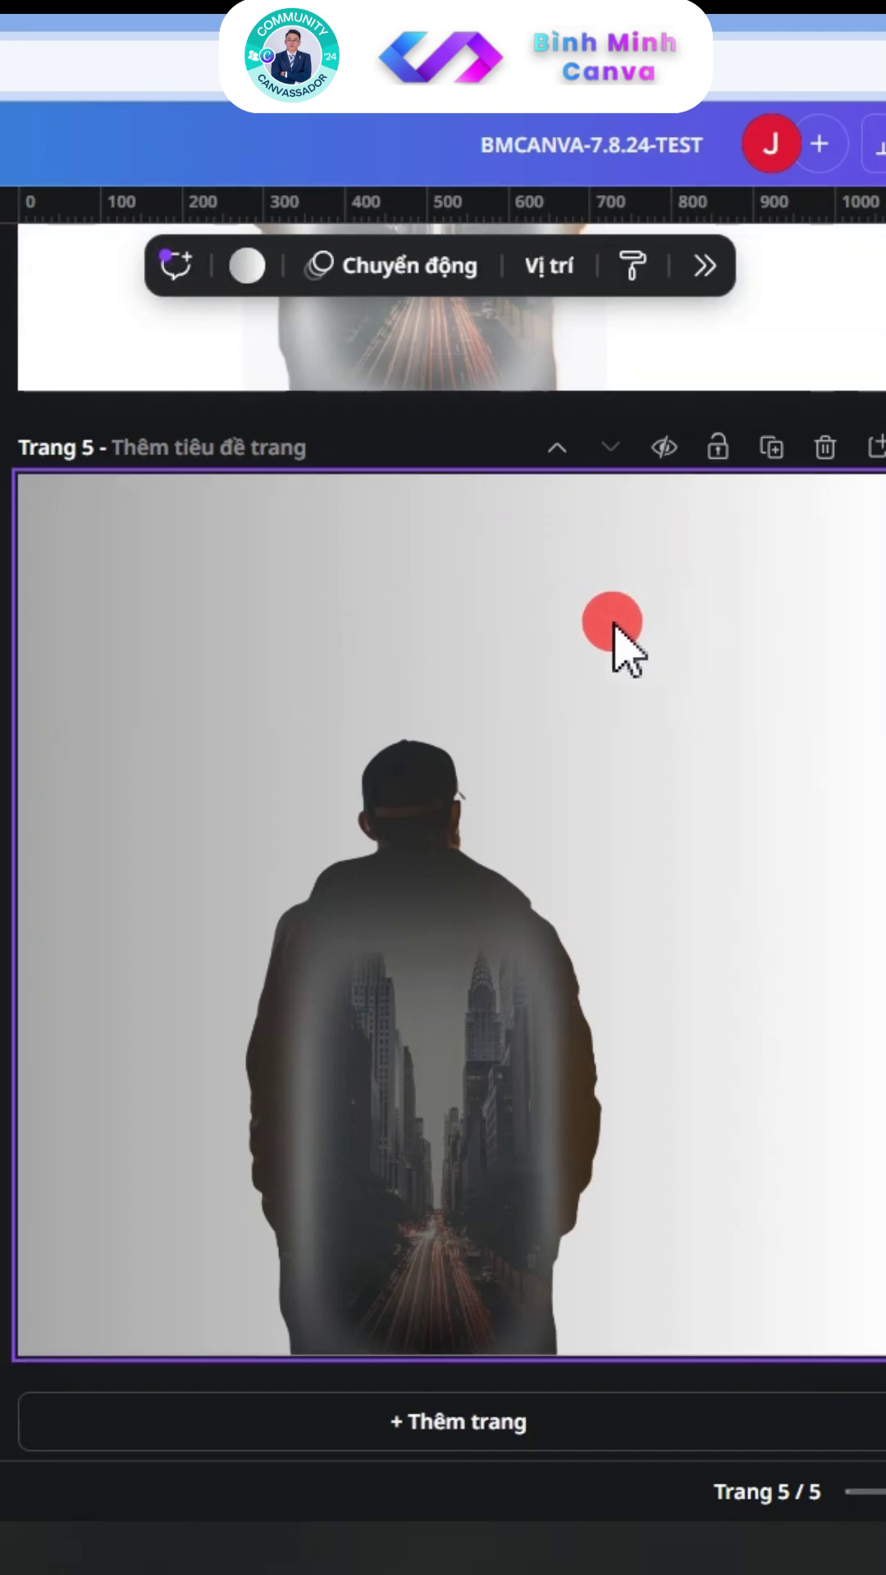
Add the text "Memory", enlarge it and place it above and to the right of the man's head
{"action": "type", "text": "tMen"}
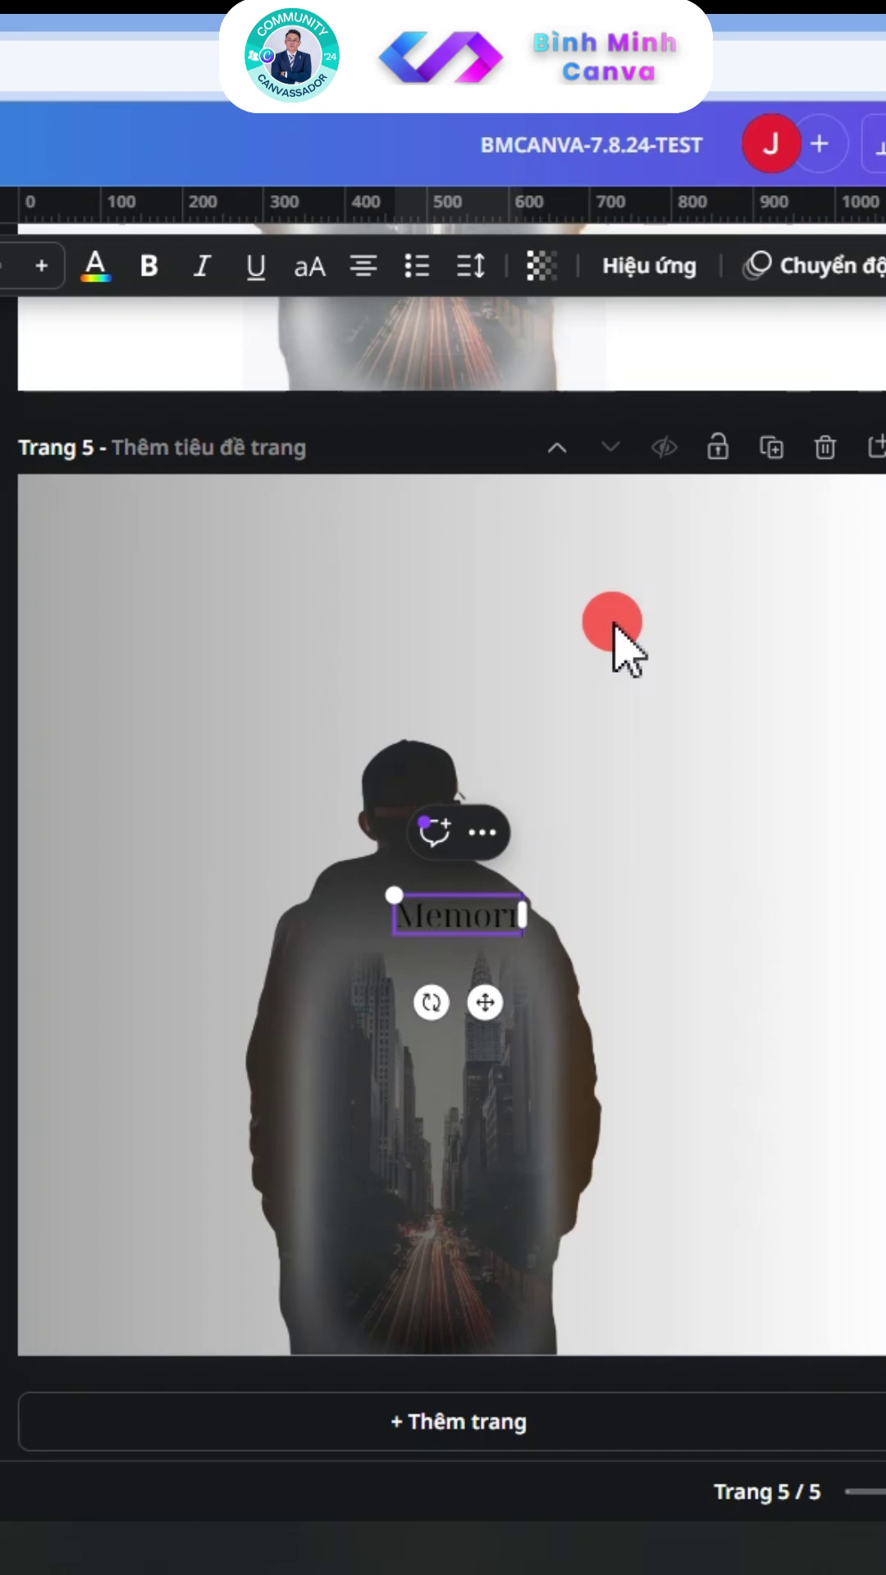
{"action": "left_click_drag", "start_coordinate": [387, 892], "coordinate": [207, 839]}
{"action": "left_click_drag", "start_coordinate": [393, 1001], "coordinate": [700, 718]}
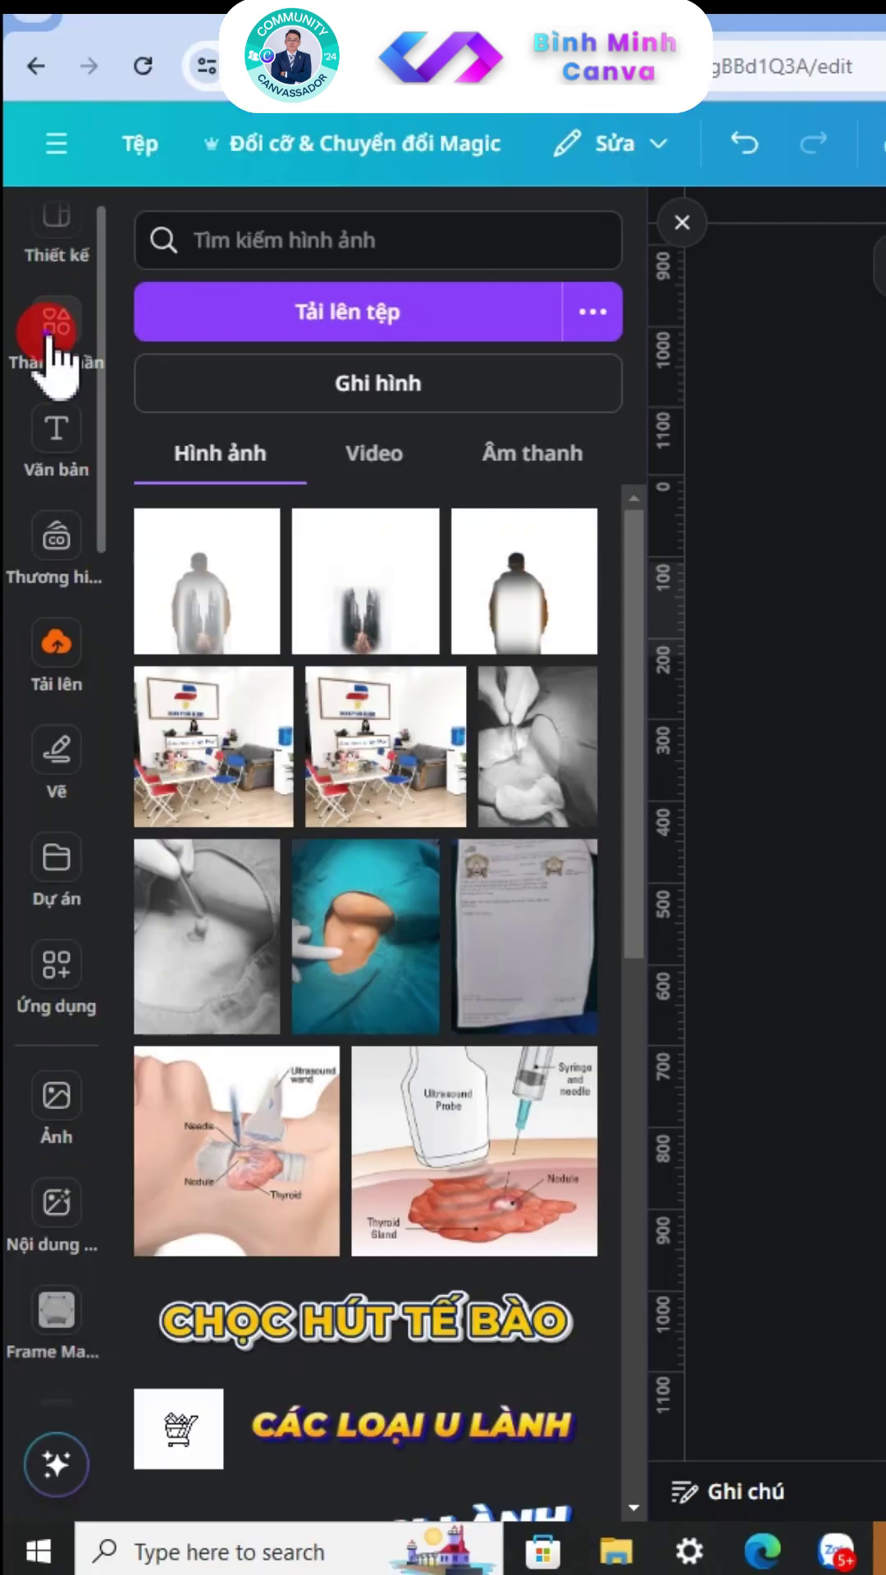
Search the graphic elements for "city" and insert the dotted skyline graphic on page 5
{"action": "left_click", "coordinate": [87, 342]}
{"action": "left_click_drag", "start_coordinate": [356, 240], "coordinate": [12, 238]}
{"action": "type", "text": "city"}
{"action": "key", "text": "Return"}
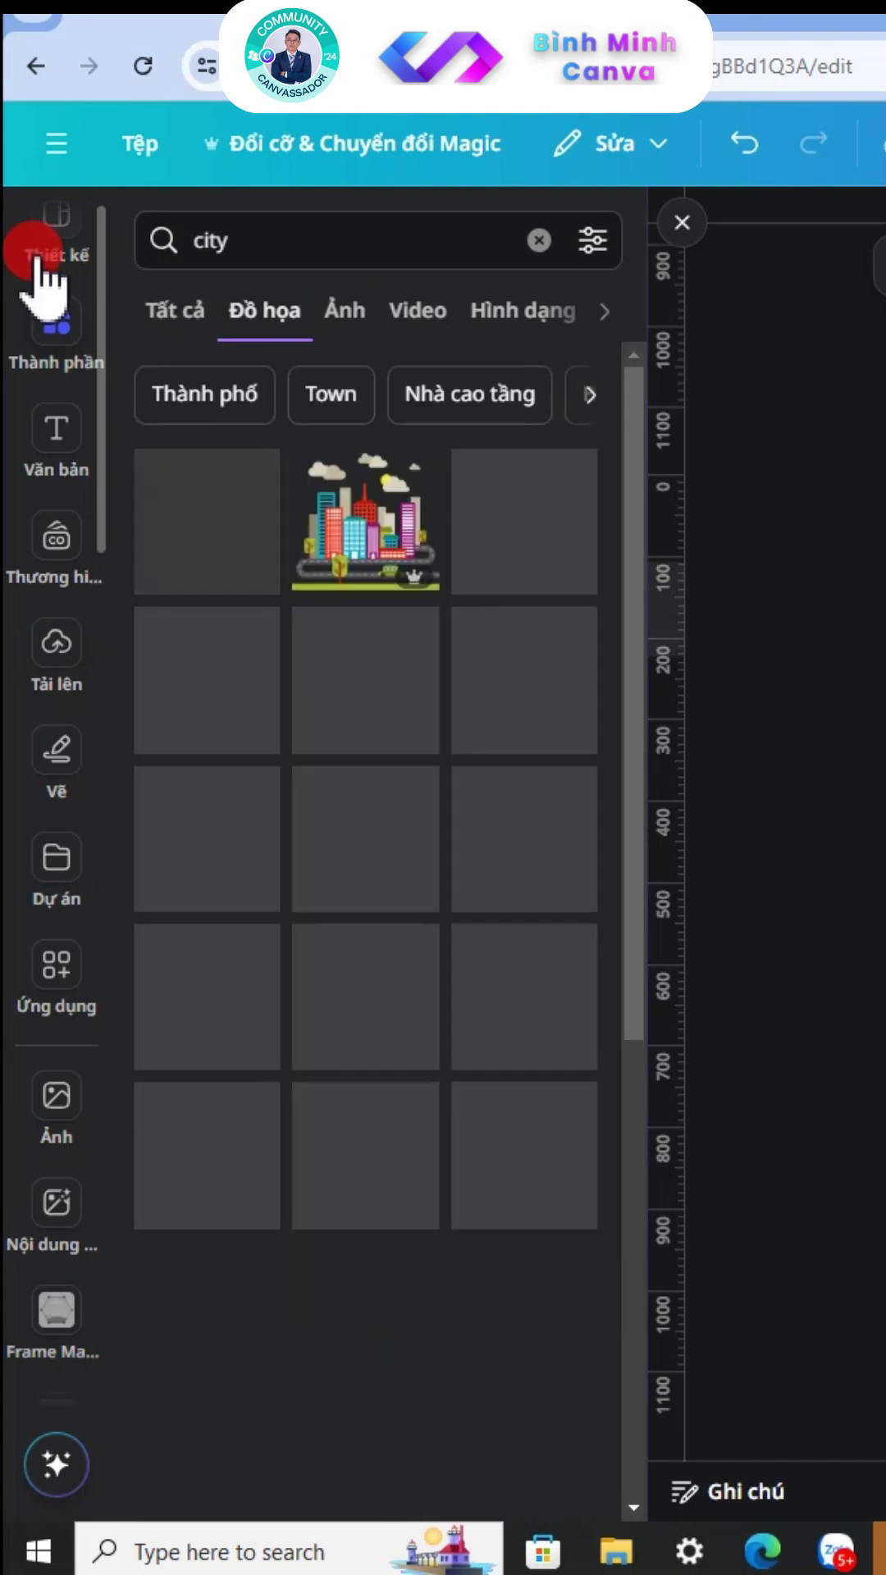
{"action": "left_click", "coordinate": [201, 537]}
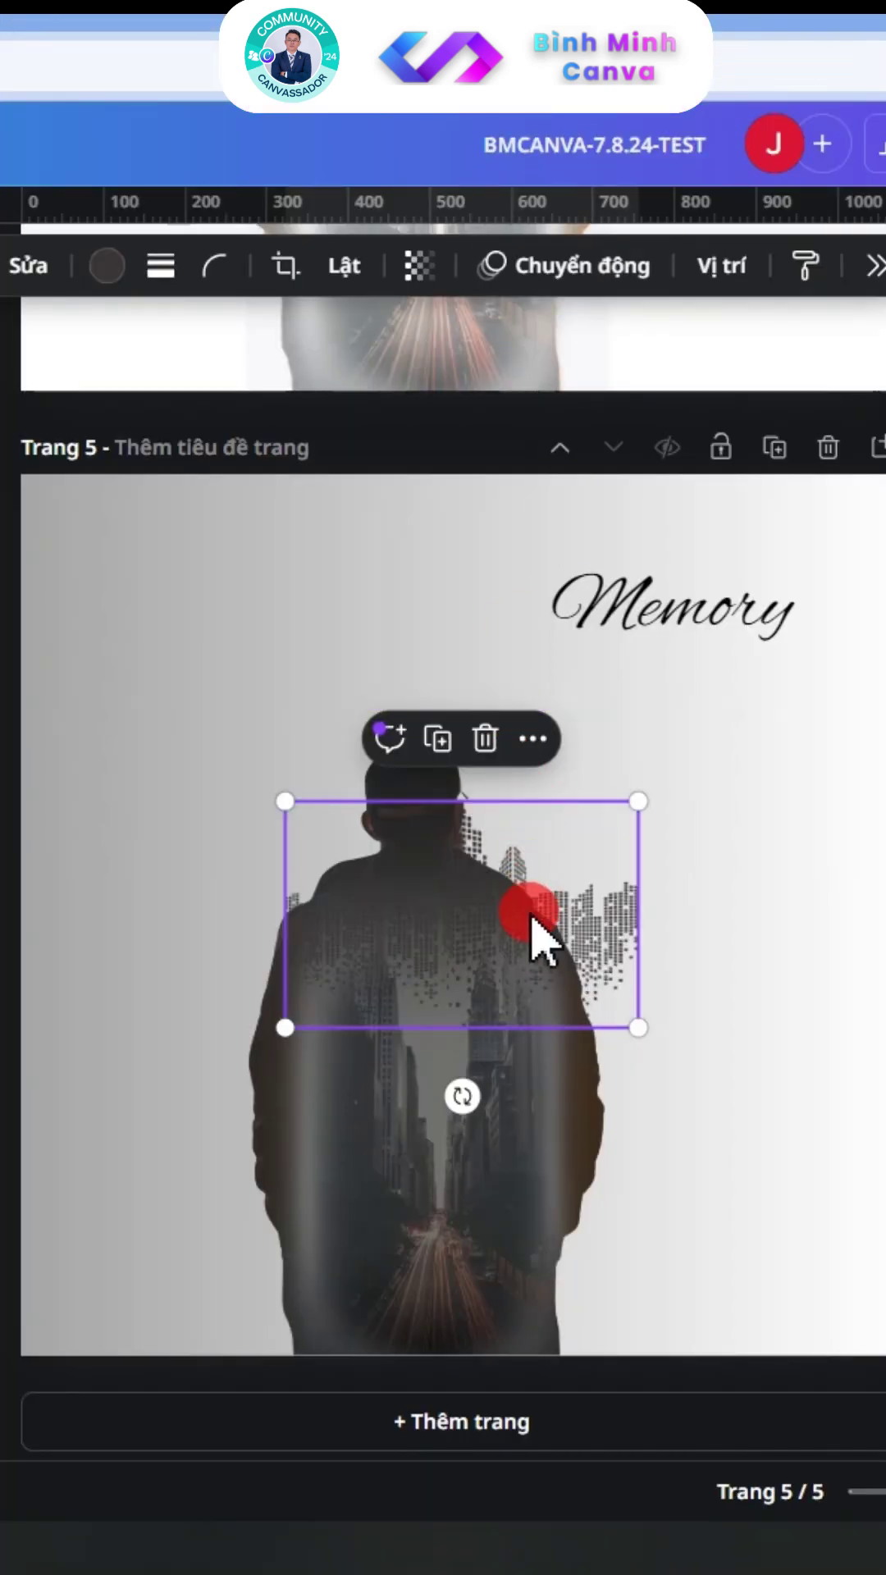
Shrink the dotted skyline graphic and centre it beneath the "Memory" text
{"action": "left_click_drag", "start_coordinate": [527, 907], "coordinate": [744, 771]}
{"action": "left_click_drag", "start_coordinate": [844, 872], "coordinate": [699, 726]}
{"action": "left_click", "coordinate": [826, 516]}
{"action": "left_click", "coordinate": [194, 1212]}
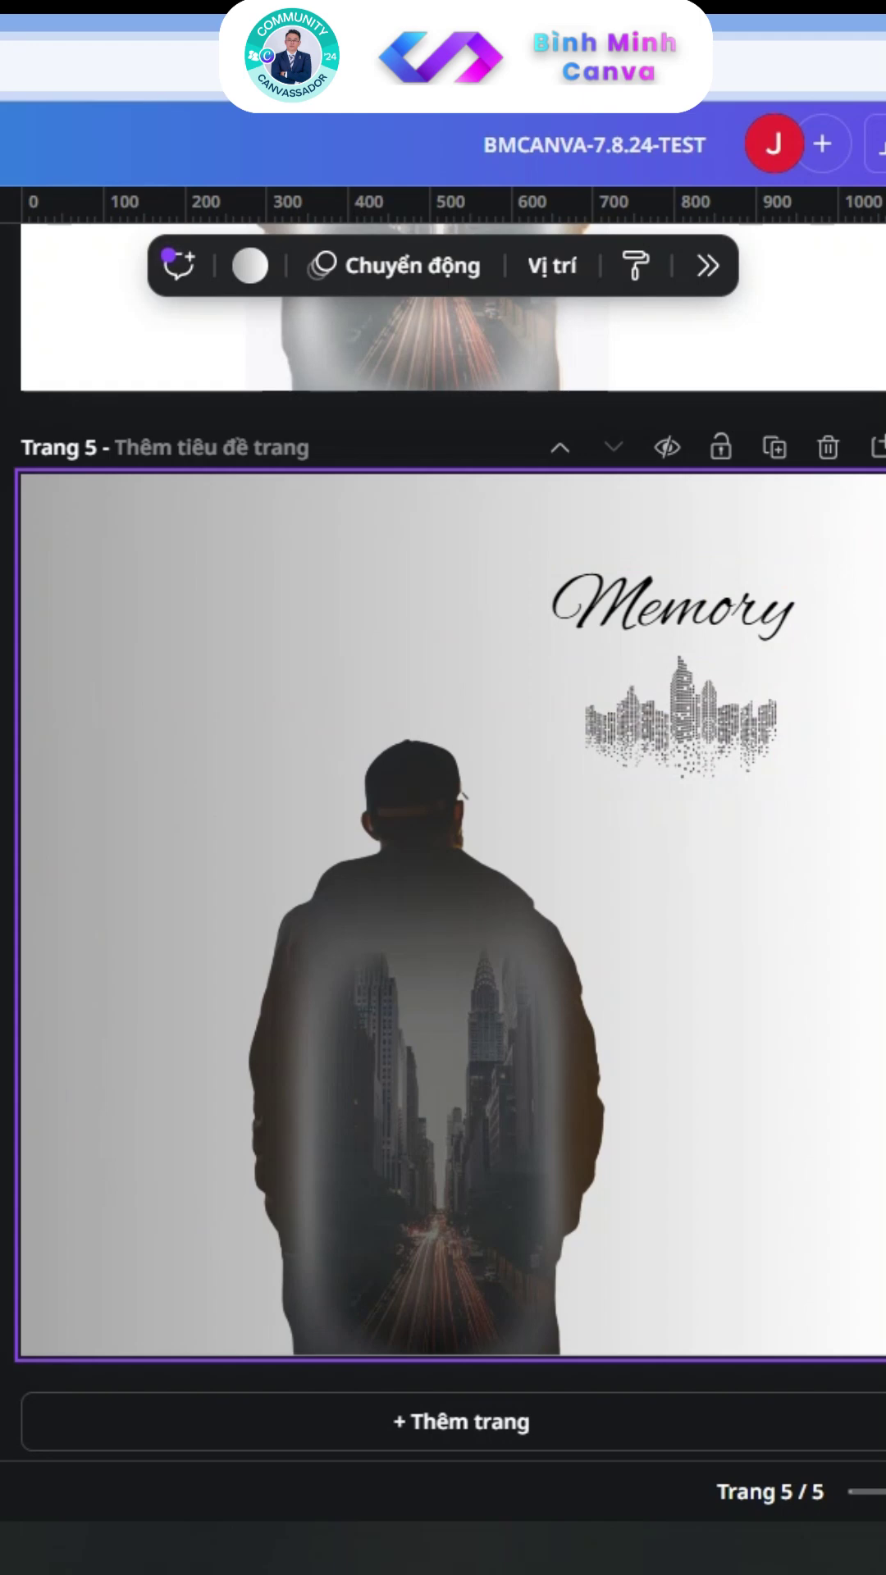
{"action": "left_click", "coordinate": [607, 1220]}
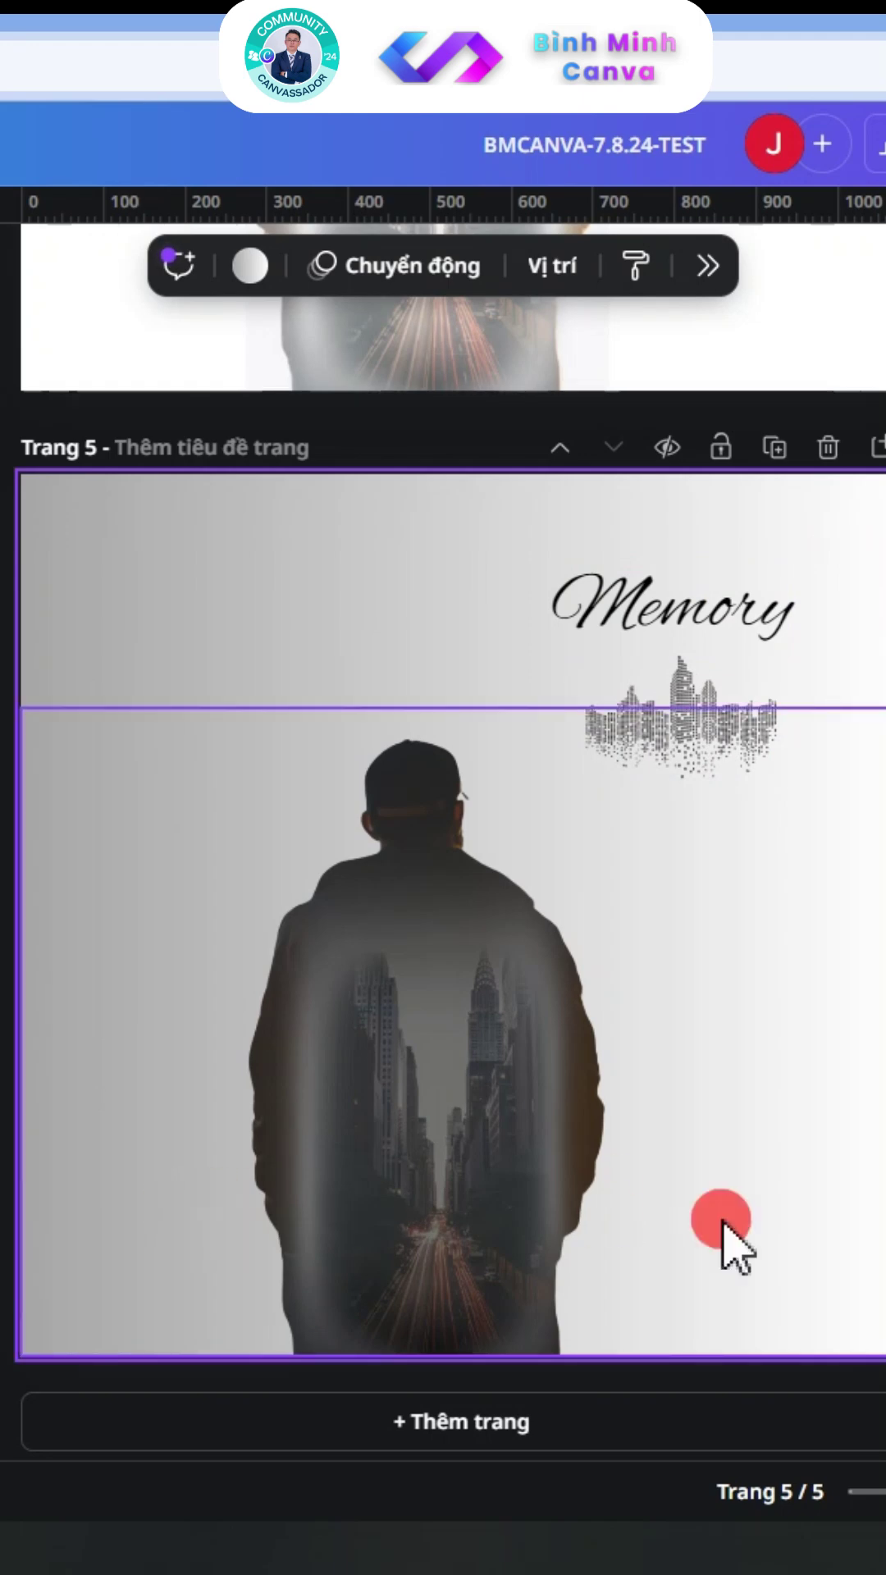